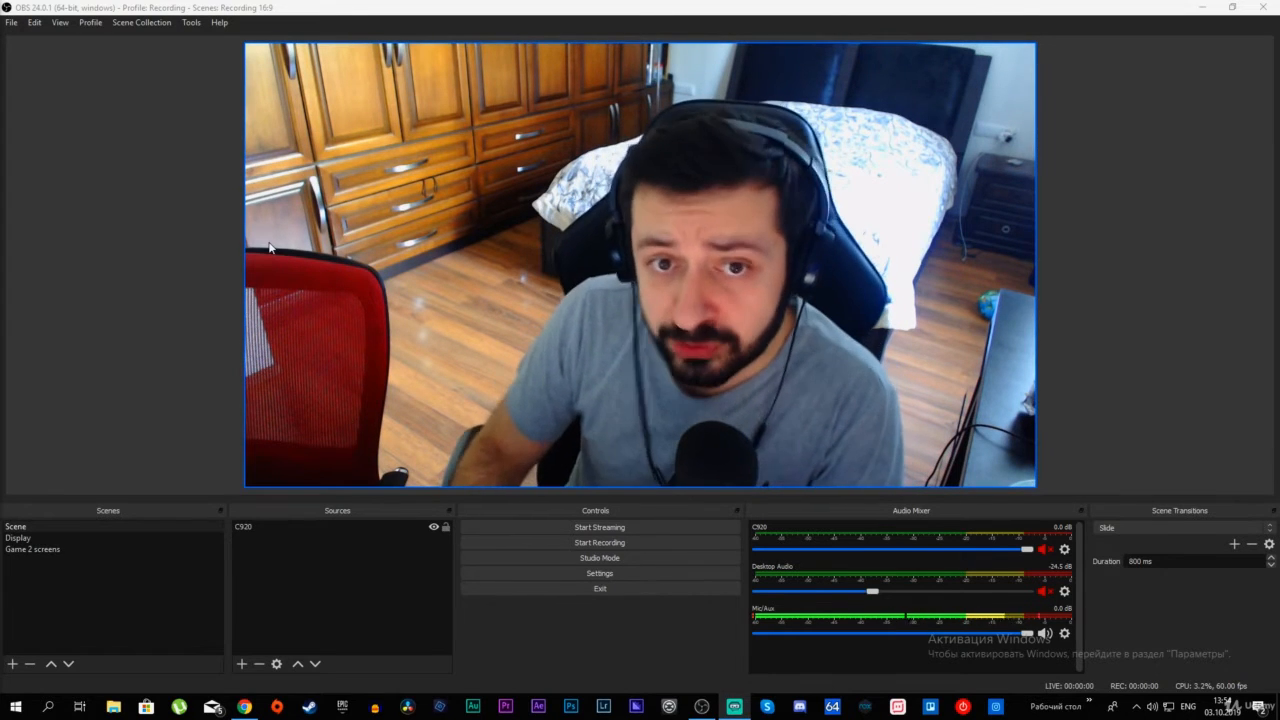
Open the program's settings window and move it slightly to a clearer spot over the preview
{"action": "left_click", "coordinate": [195, 25]}
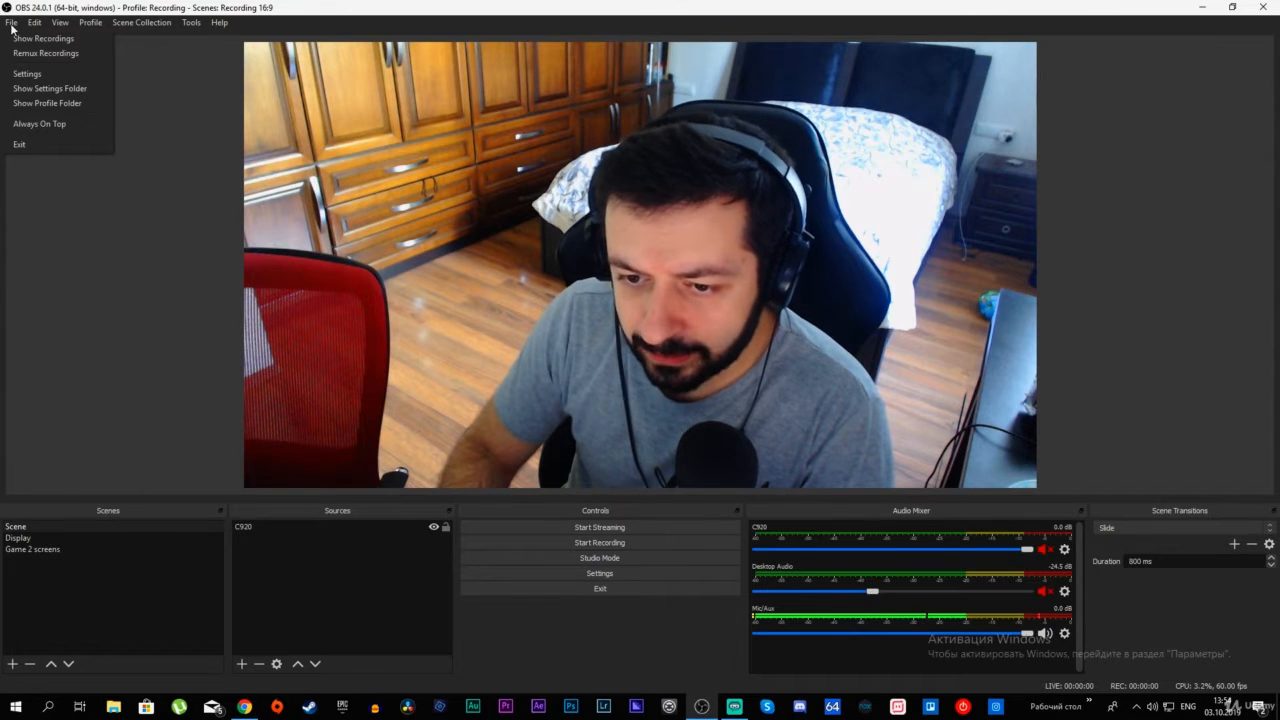
{"action": "left_click", "coordinate": [165, 383]}
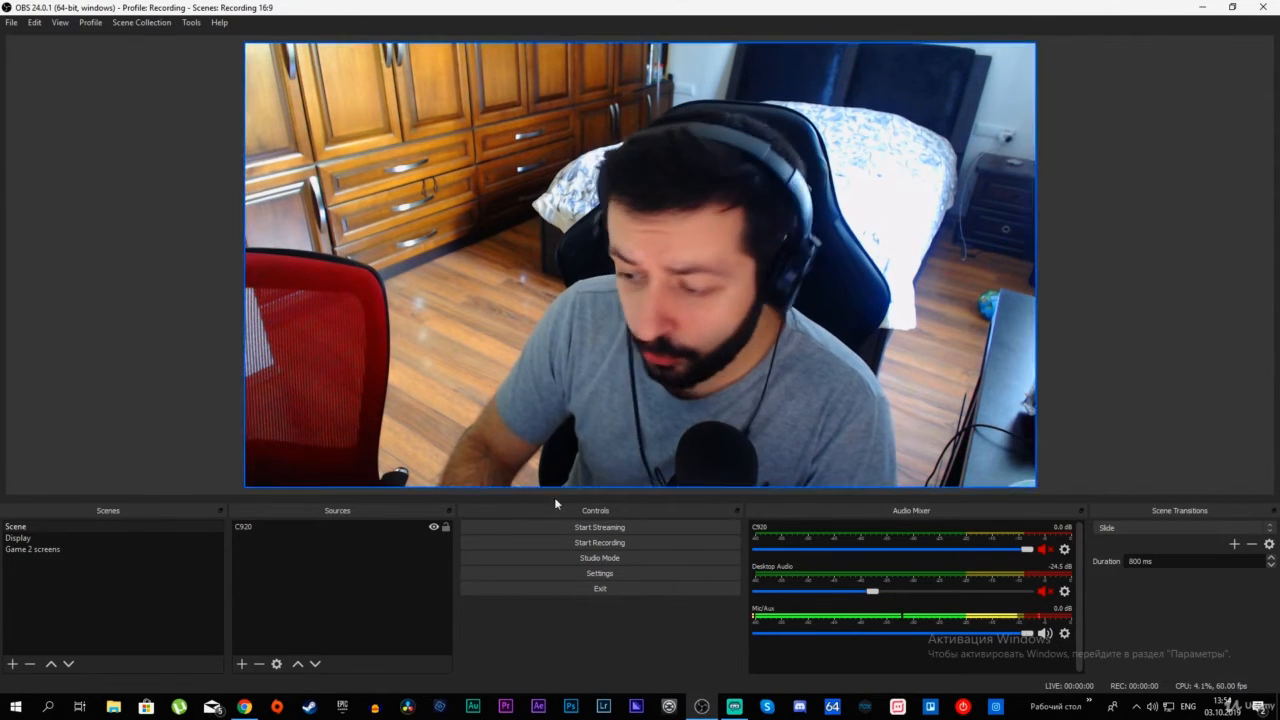
{"action": "left_click", "coordinate": [634, 571]}
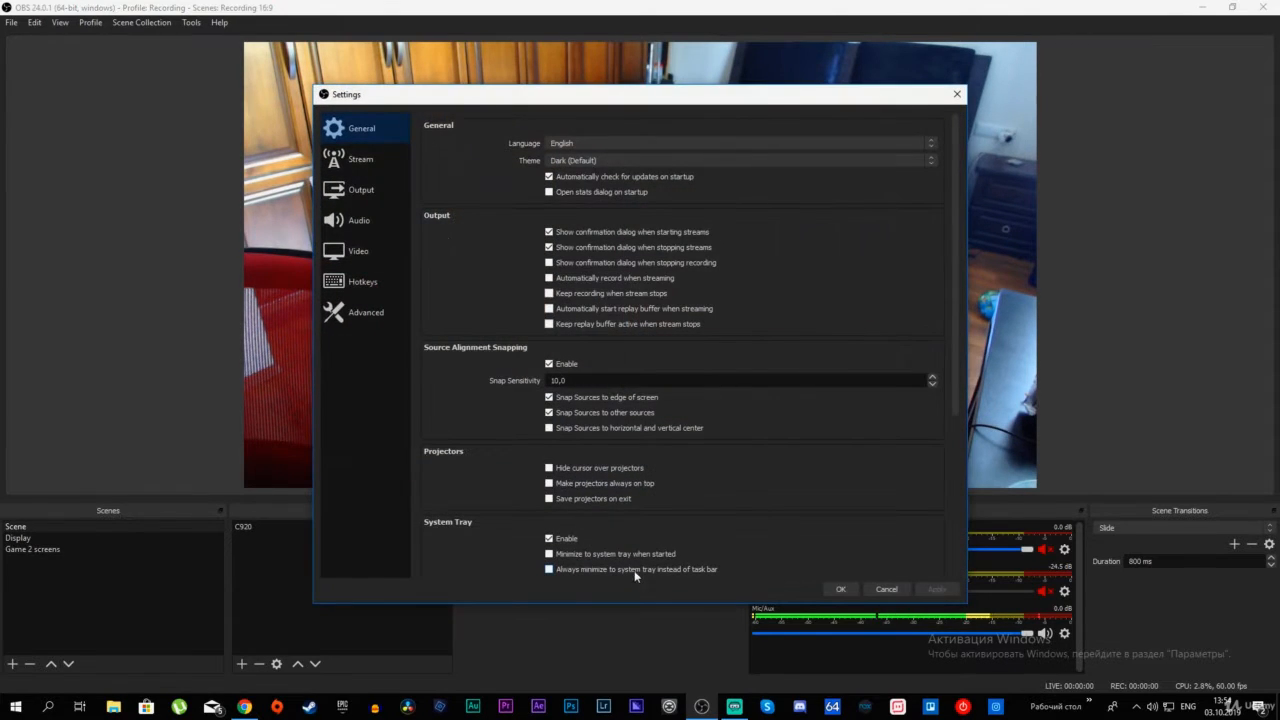
{"action": "mouse_move", "coordinate": [532, 96]}
{"action": "left_mouse_down"}
{"action": "mouse_move", "coordinate": [193, 88]}
{"action": "mouse_move", "coordinate": [568, 108]}
{"action": "mouse_move", "coordinate": [519, 90]}
{"action": "left_mouse_up"}
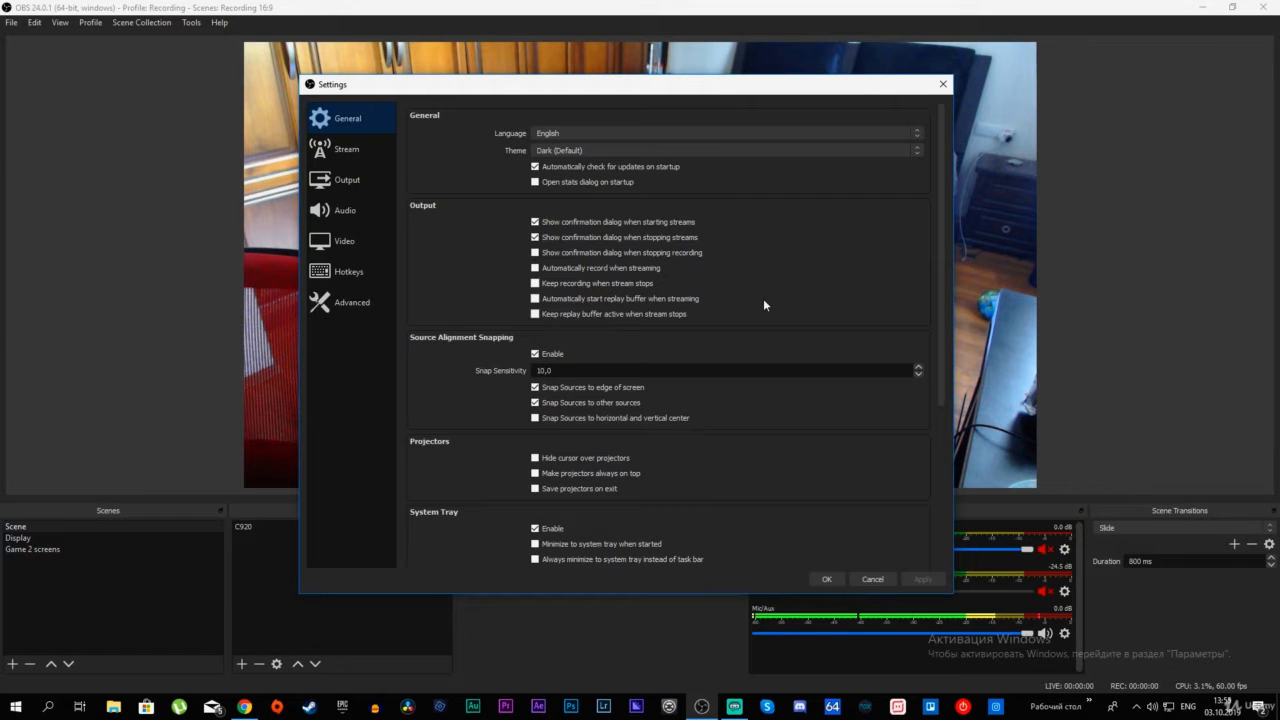
Review the general settings, from theme and output through source alignment snapping, projectors, system tray, studio mode and multiview
{"action": "left_click", "coordinate": [599, 148]}
{"action": "left_click", "coordinate": [599, 148]}
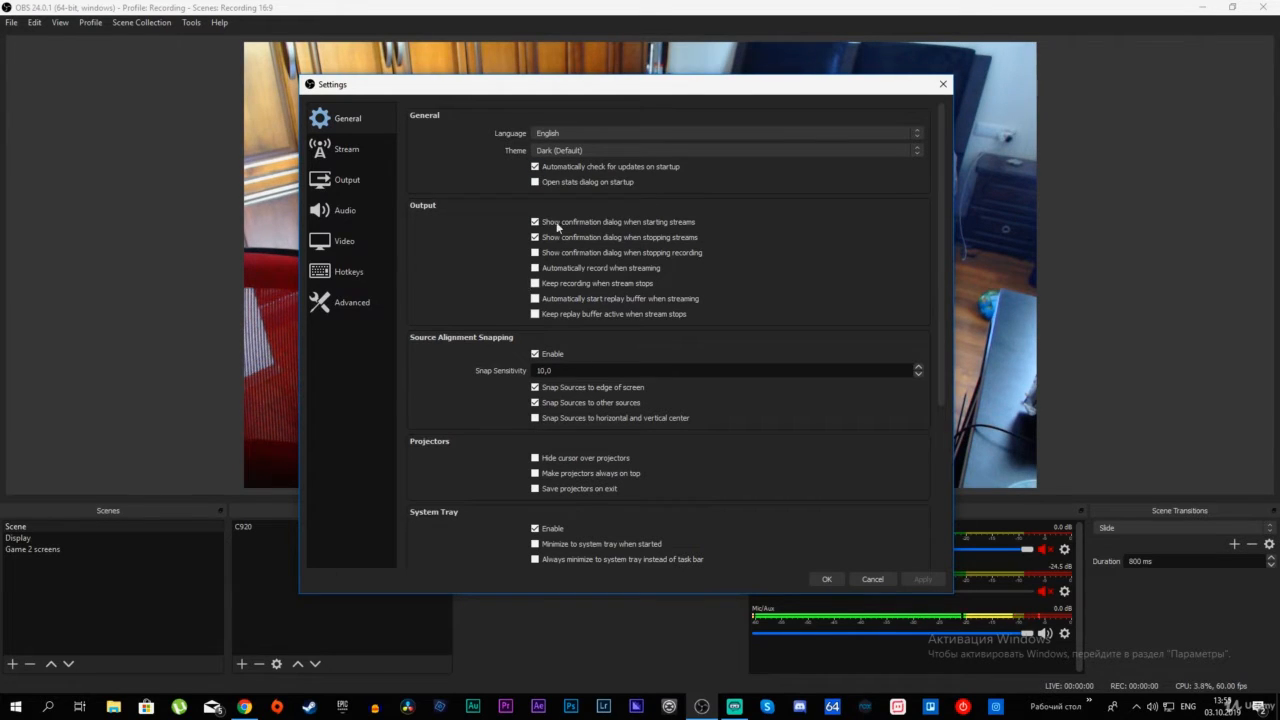
{"action": "scroll", "coordinate": [714, 308], "scroll_direction": "down", "scroll_amount": 3}
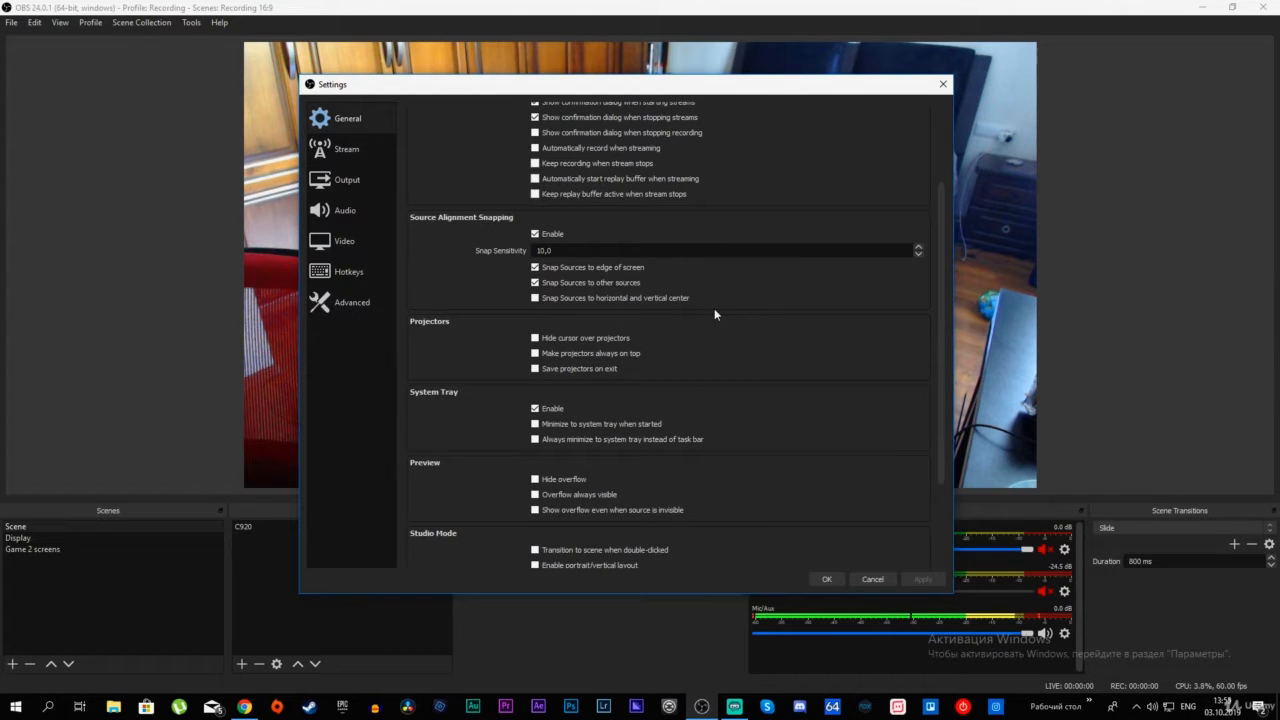
{"action": "scroll", "coordinate": [706, 328], "scroll_direction": "up", "scroll_amount": 3}
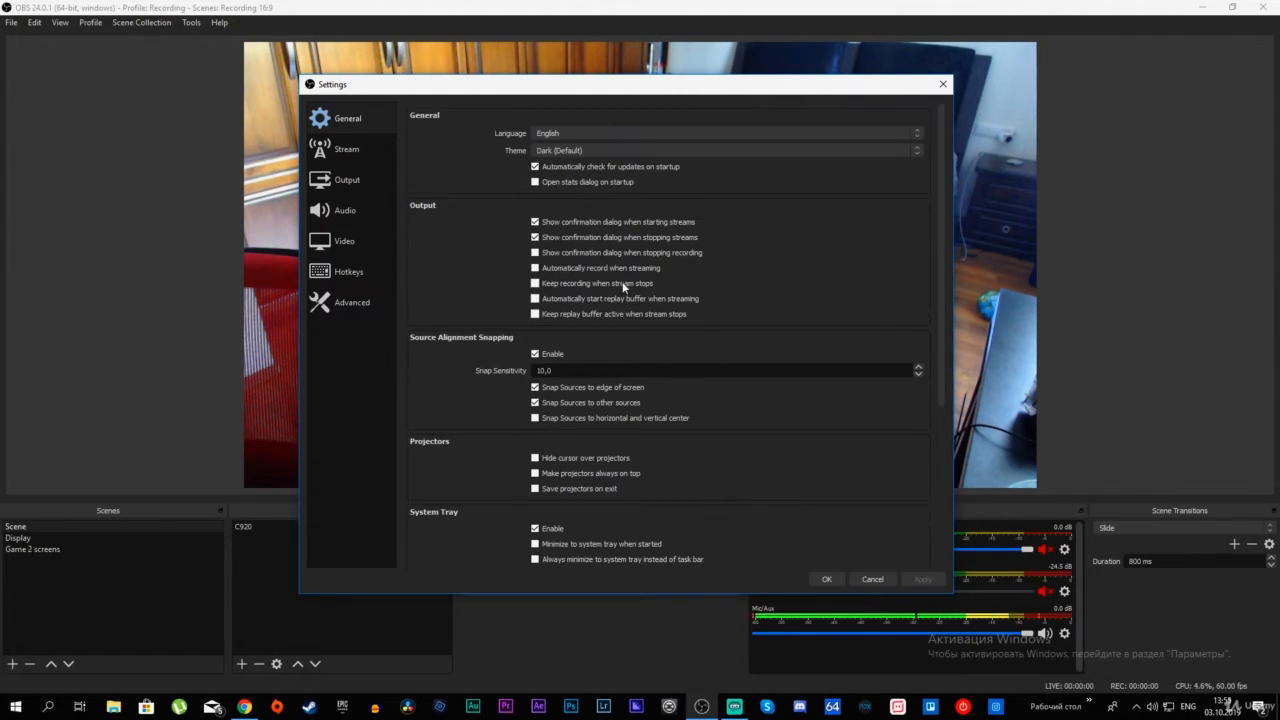
{"action": "scroll", "coordinate": [512, 362], "scroll_direction": "down", "scroll_amount": 4}
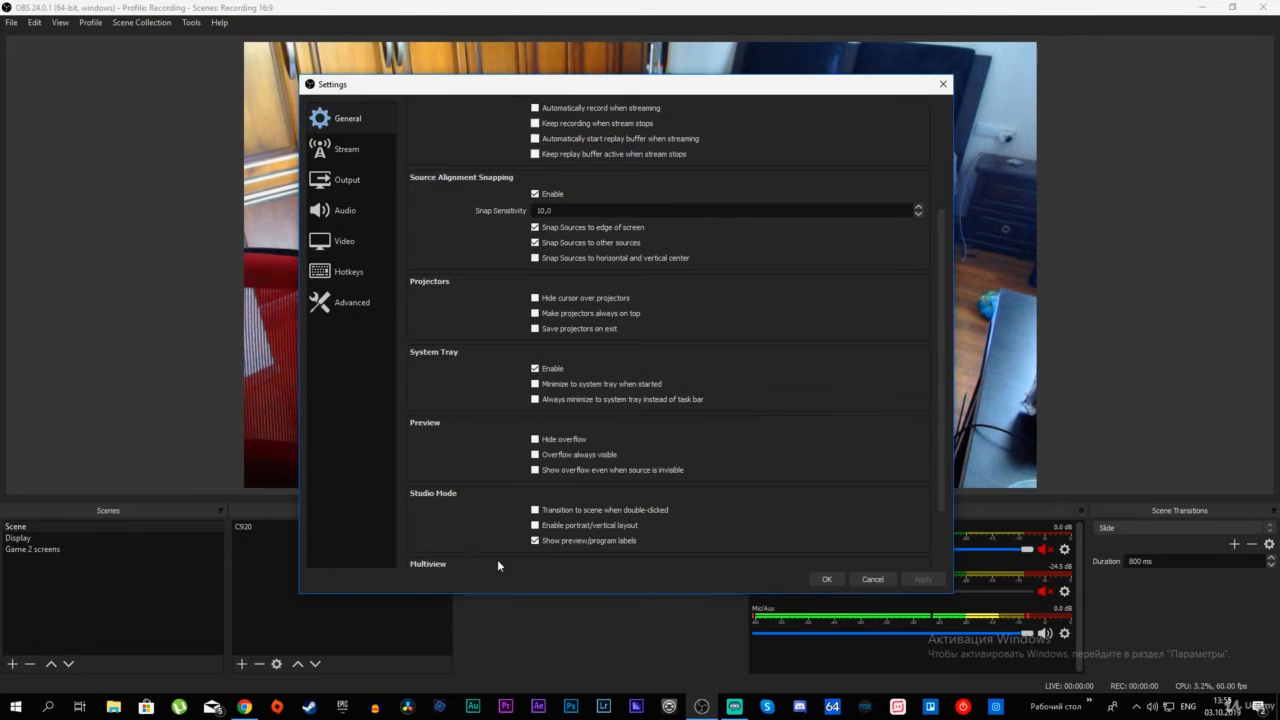
{"action": "scroll", "coordinate": [734, 398], "scroll_direction": "down", "scroll_amount": 3}
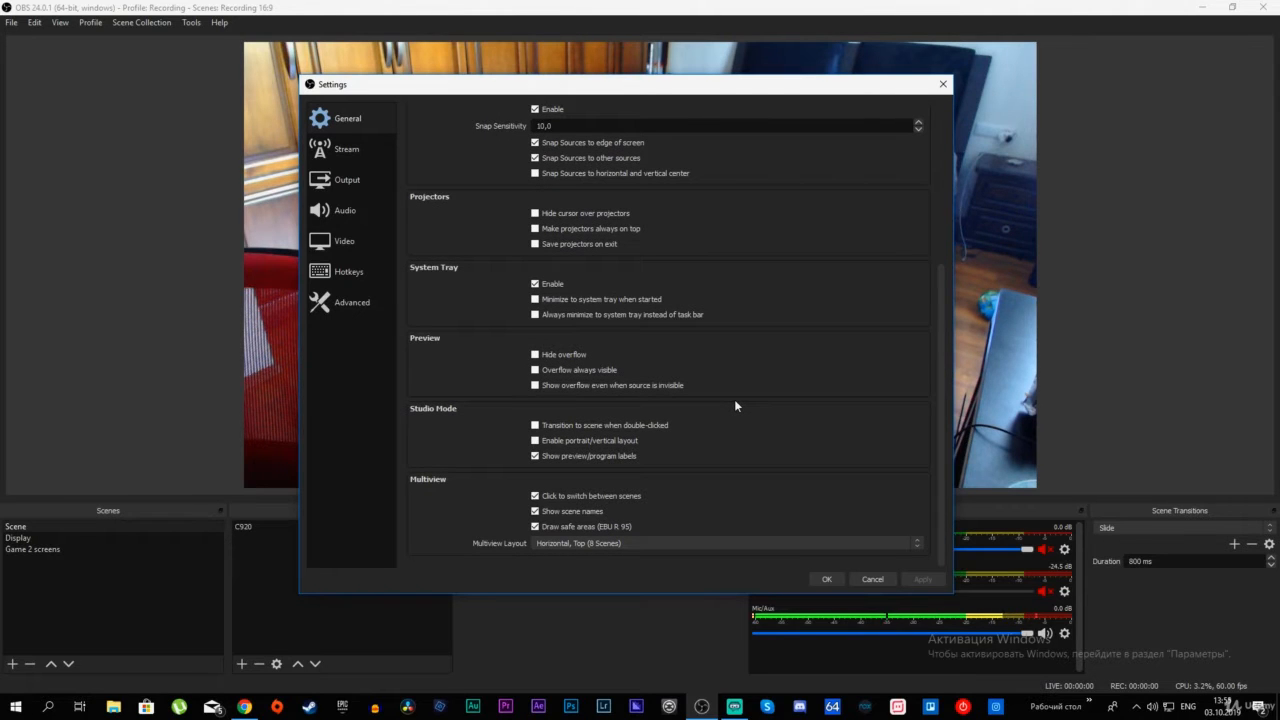
{"action": "scroll", "coordinate": [734, 400], "scroll_direction": "up", "scroll_amount": 5}
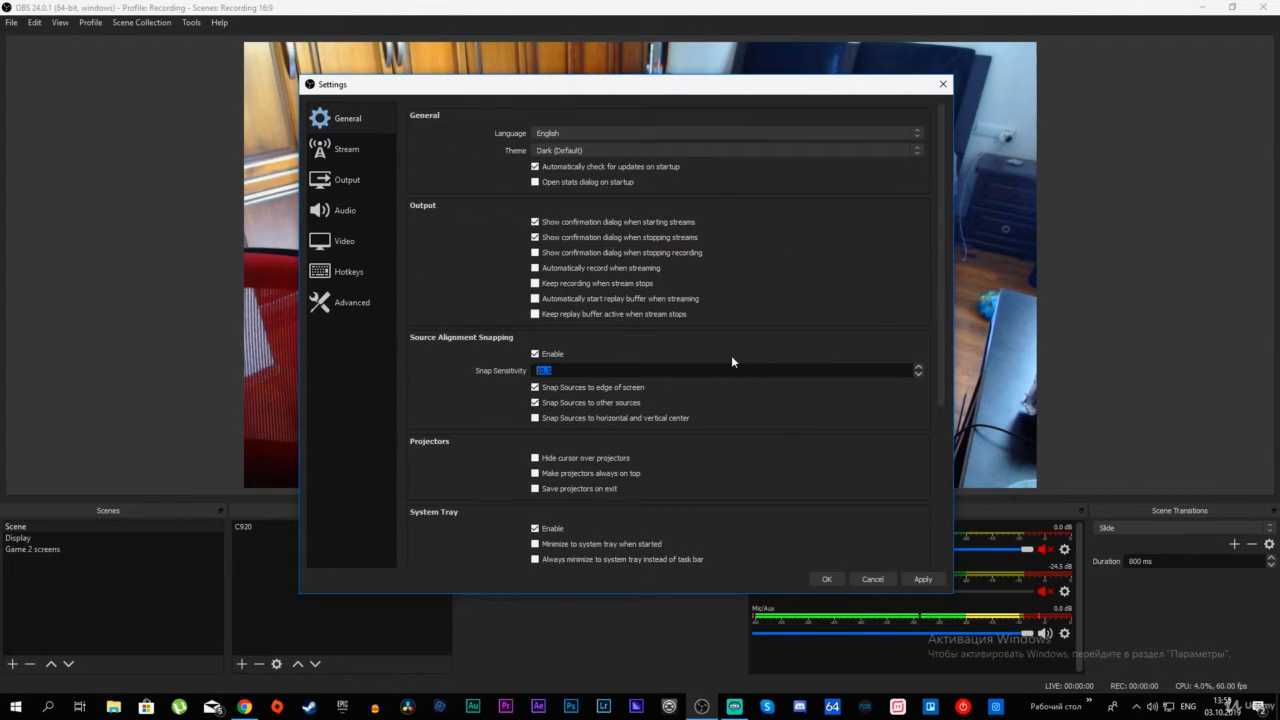
{"action": "scroll", "coordinate": [518, 344], "scroll_direction": "down", "scroll_amount": 2}
{"action": "scroll", "coordinate": [660, 267], "scroll_direction": "up", "scroll_amount": 2}
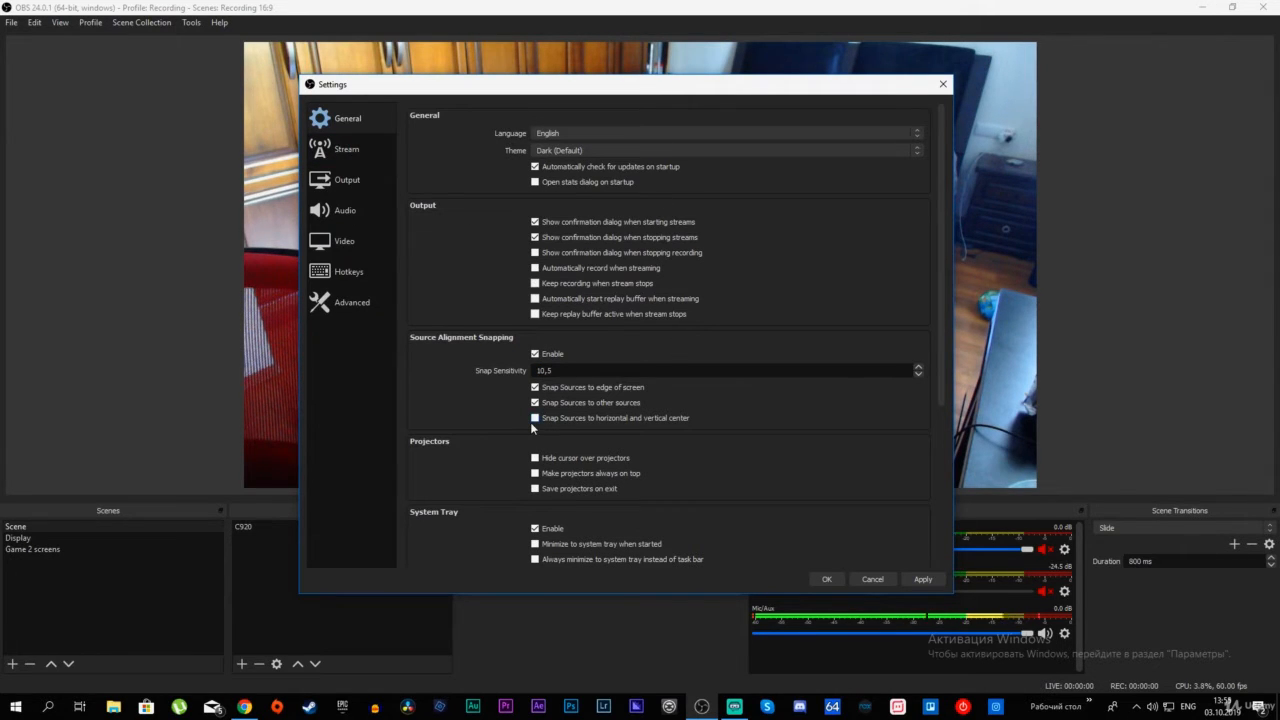
Look through the available interface languages and themes in the general settings
{"action": "left_click", "coordinate": [606, 131]}
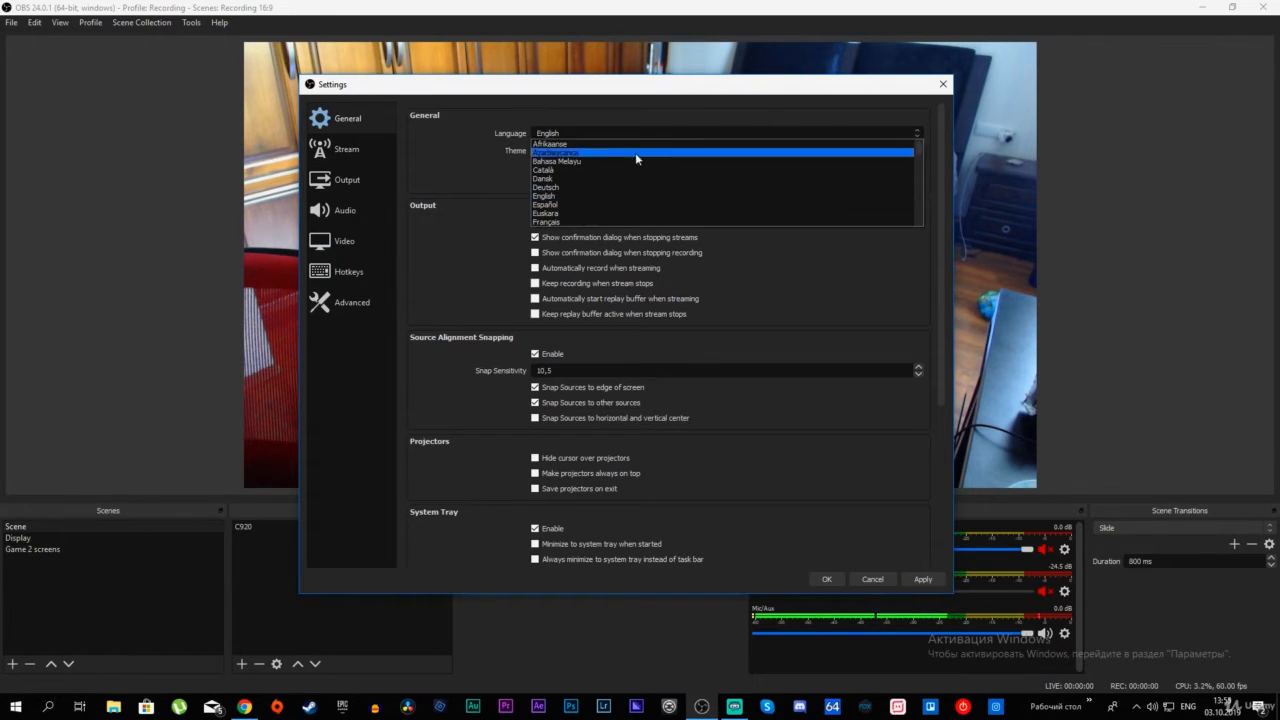
{"action": "scroll", "coordinate": [628, 177], "scroll_direction": "down", "scroll_amount": 10}
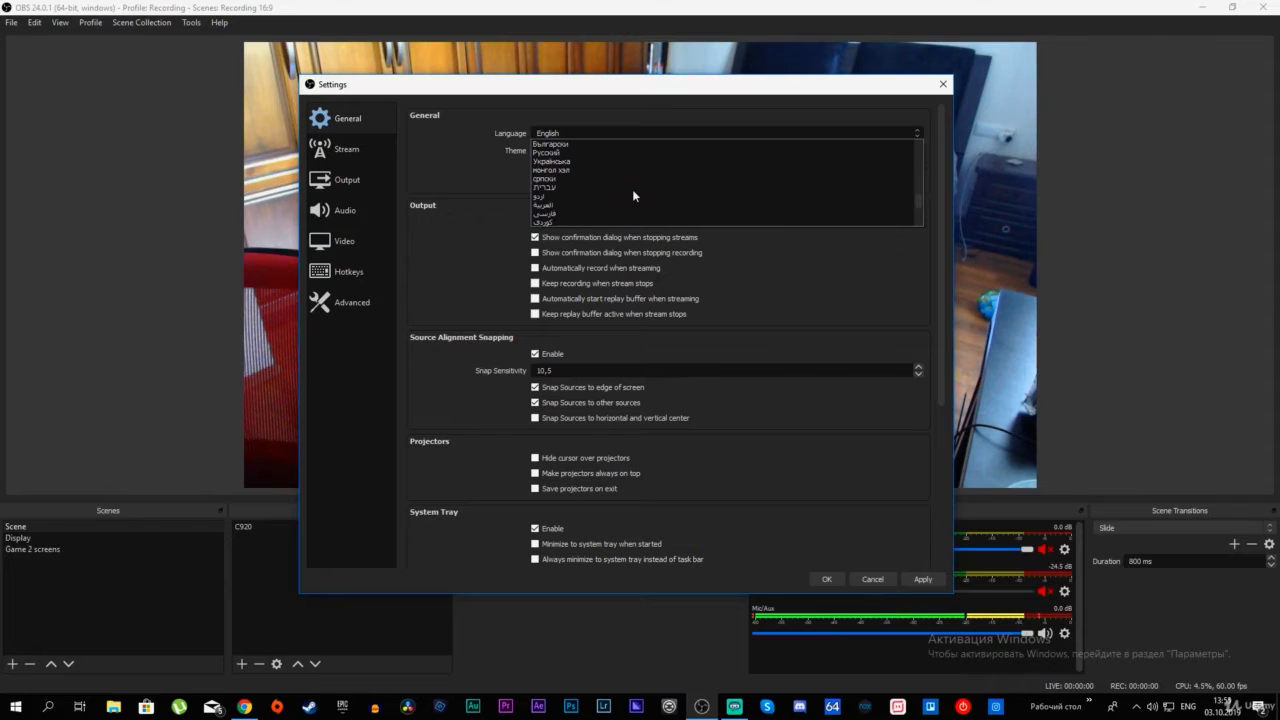
{"action": "scroll", "coordinate": [632, 189], "scroll_direction": "up", "scroll_amount": 6}
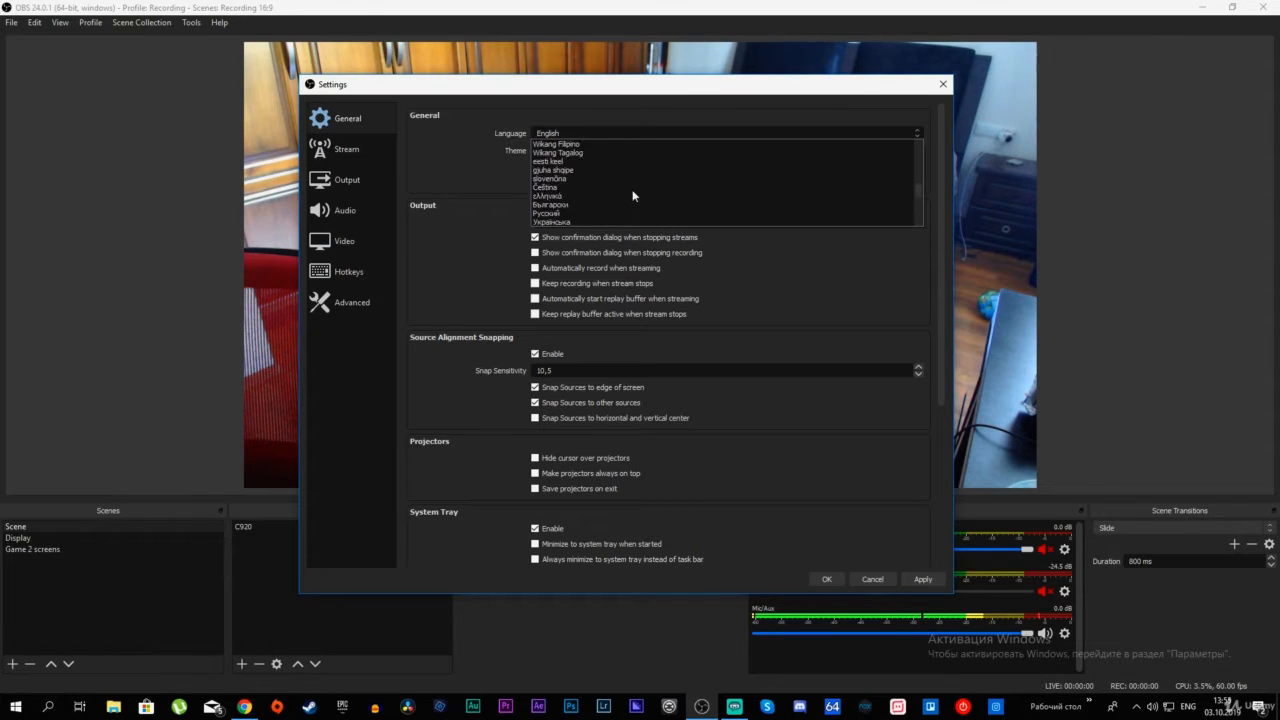
{"action": "left_click", "coordinate": [451, 127]}
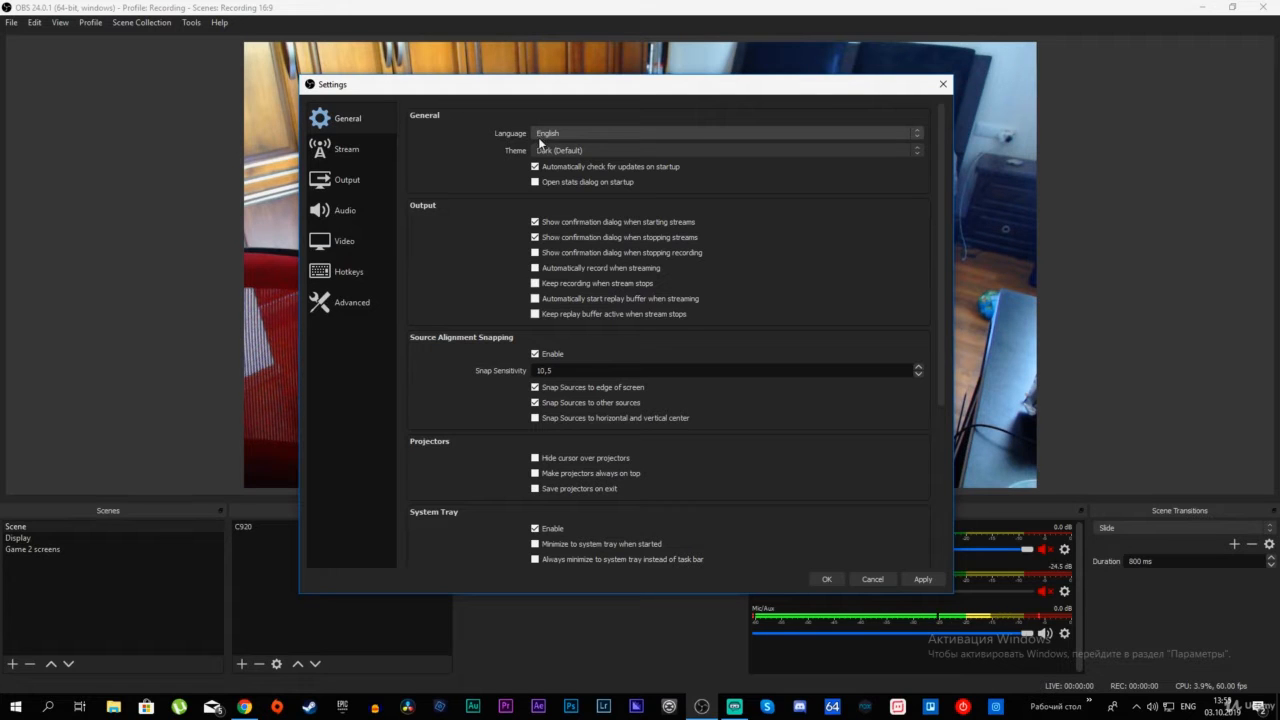
{"action": "left_click", "coordinate": [545, 151]}
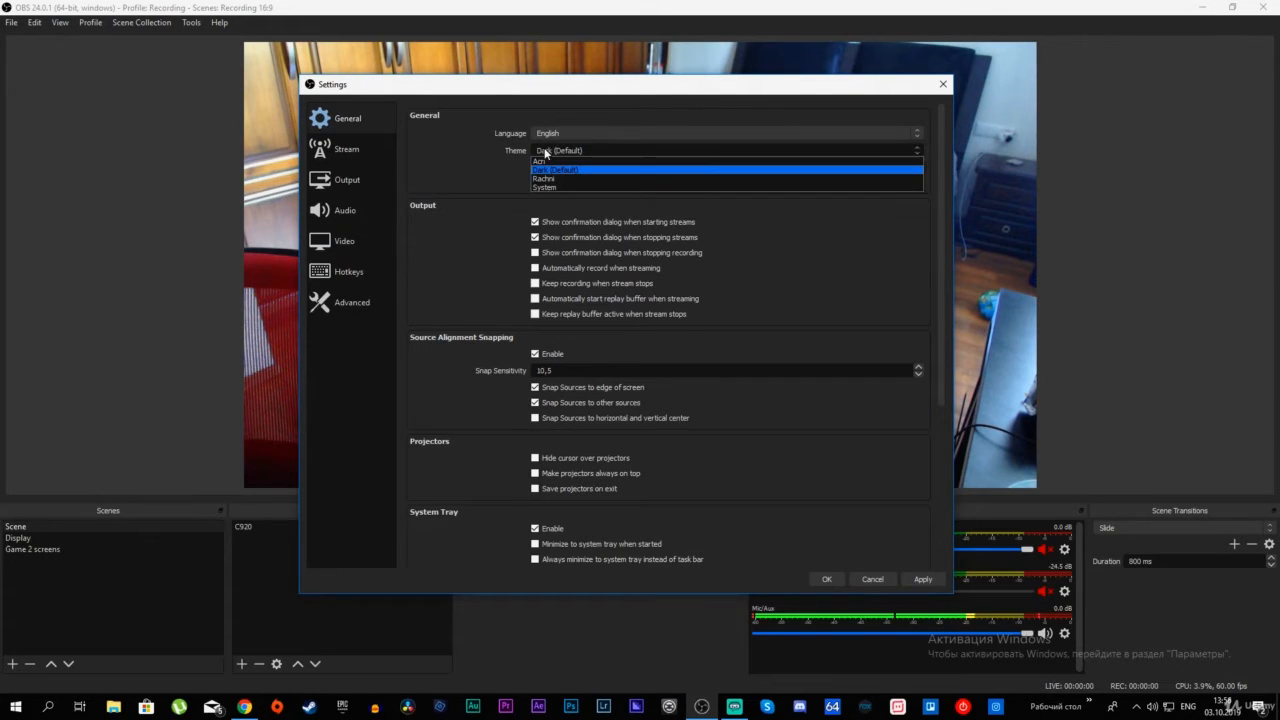
{"action": "left_click", "coordinate": [545, 151]}
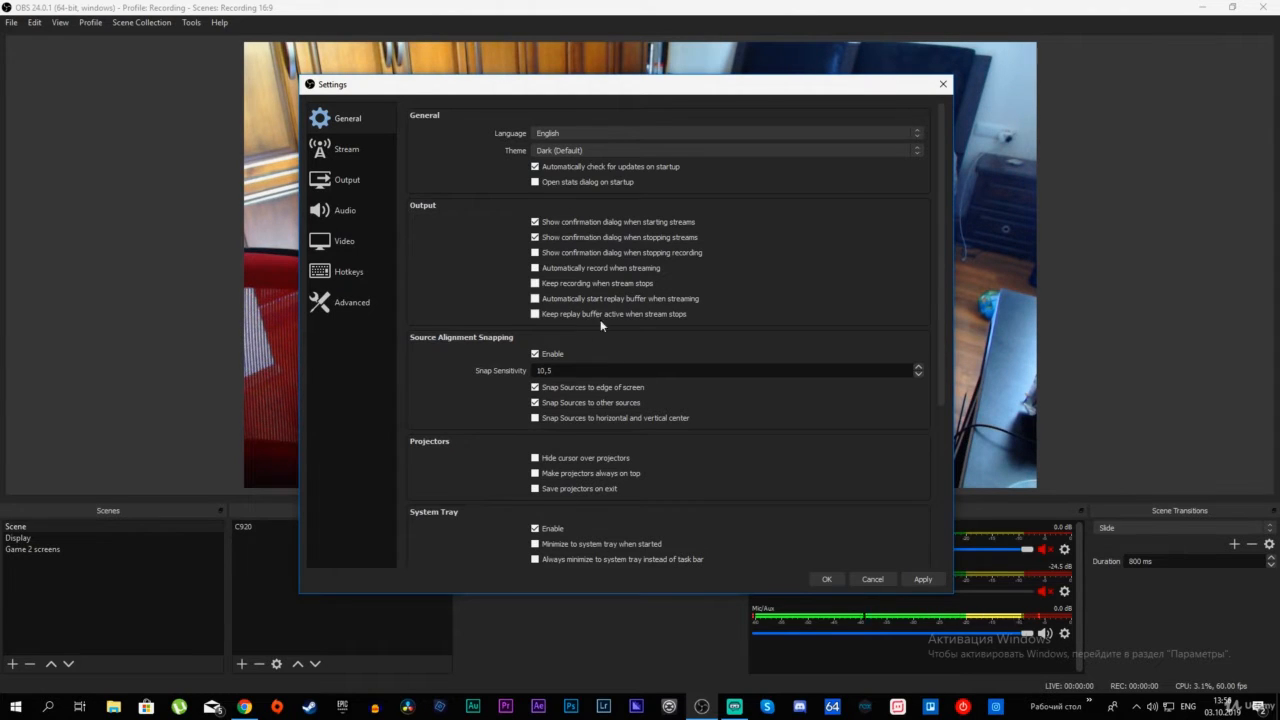
Set the source alignment snap sensitivity to 10,0 while looking over the remaining general options
{"action": "scroll", "coordinate": [539, 283], "scroll_direction": "down", "scroll_amount": 5}
{"action": "scroll", "coordinate": [462, 382], "scroll_direction": "up", "scroll_amount": 1}
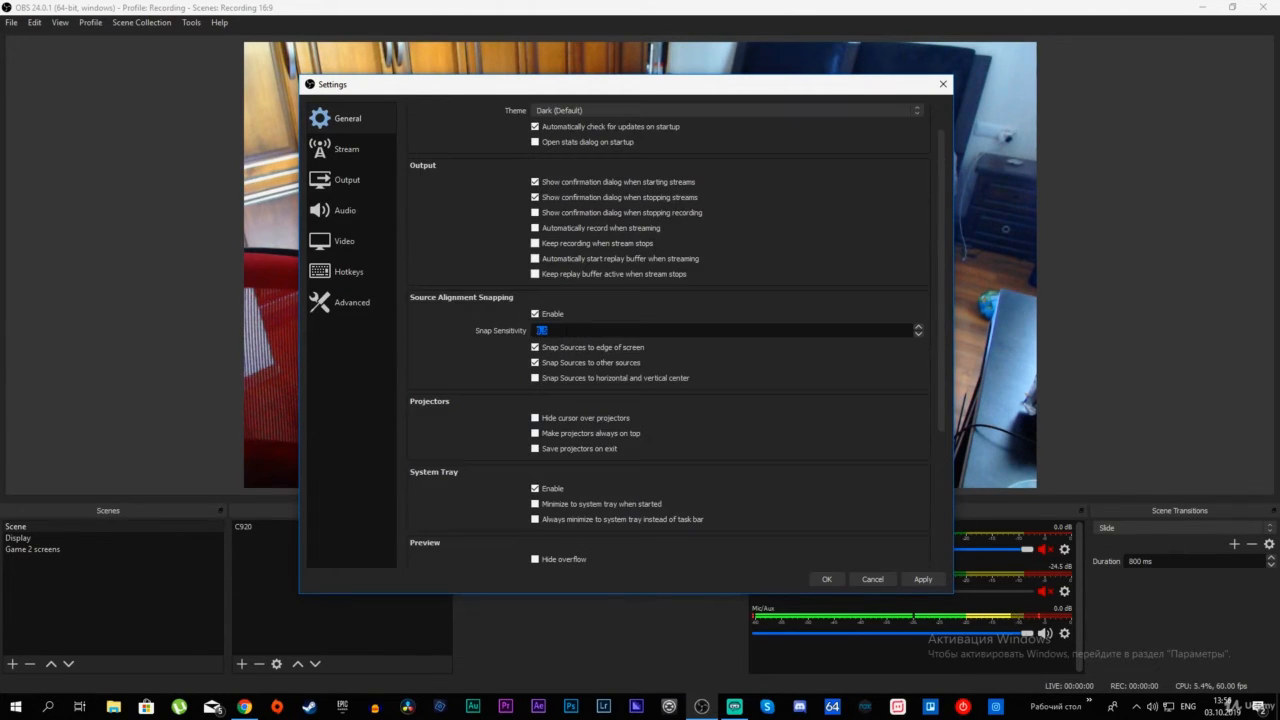
{"action": "scroll", "coordinate": [566, 331], "scroll_direction": "up", "scroll_amount": 2}
{"action": "left_click", "coordinate": [468, 223]}
{"action": "scroll", "coordinate": [825, 461], "scroll_direction": "down", "scroll_amount": 2}
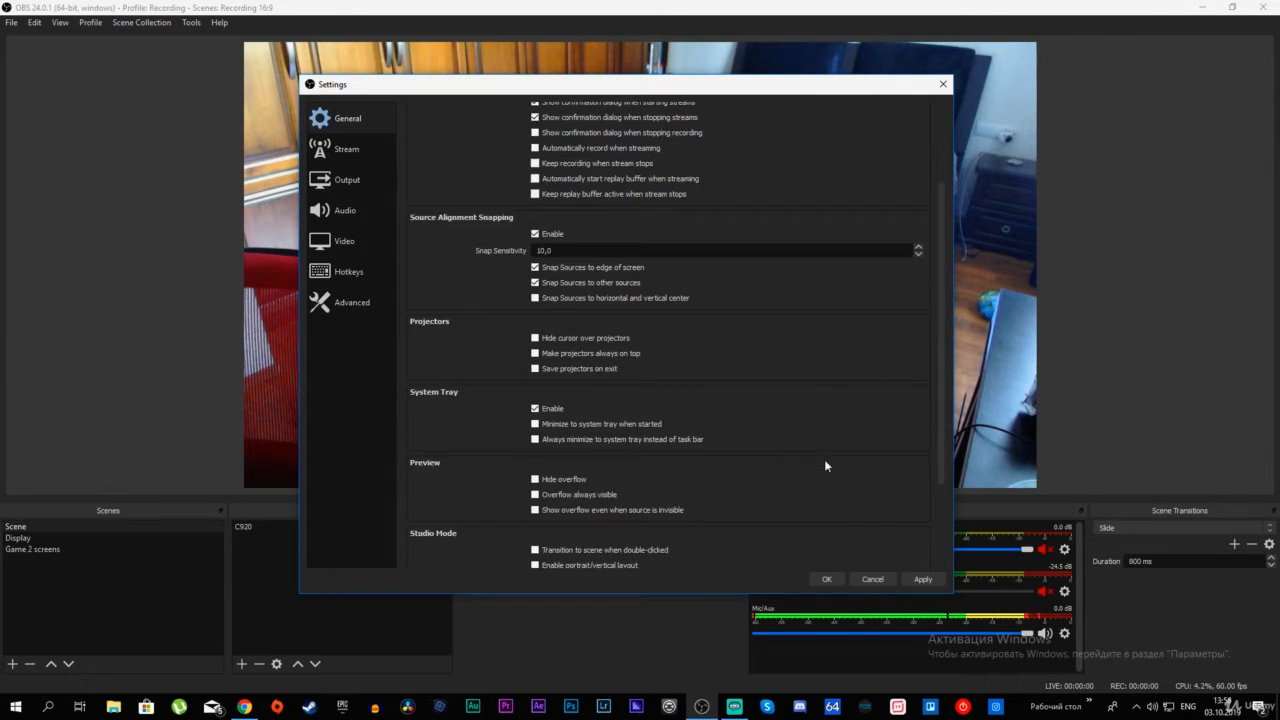
{"action": "scroll", "coordinate": [825, 461], "scroll_direction": "up", "scroll_amount": 6}
View the stream settings, and set the output mode to Simple in the output settings
{"action": "left_click", "coordinate": [347, 150]}
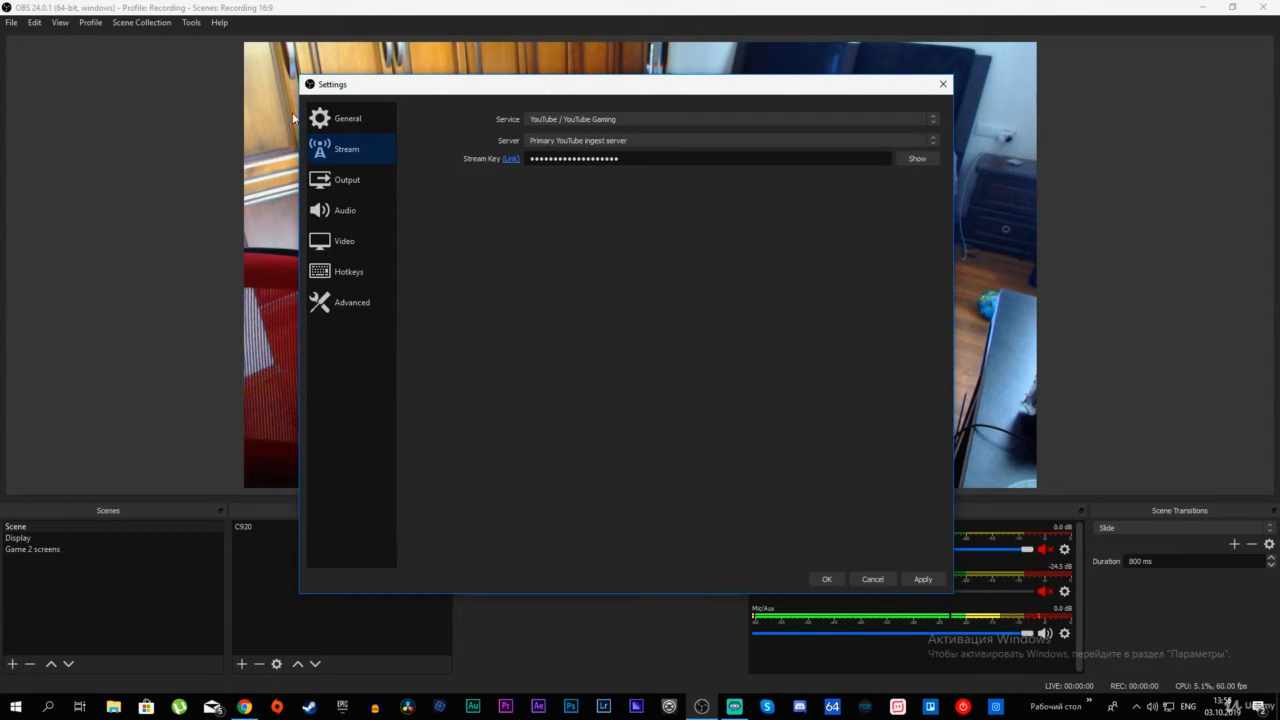
{"action": "left_click", "coordinate": [362, 194]}
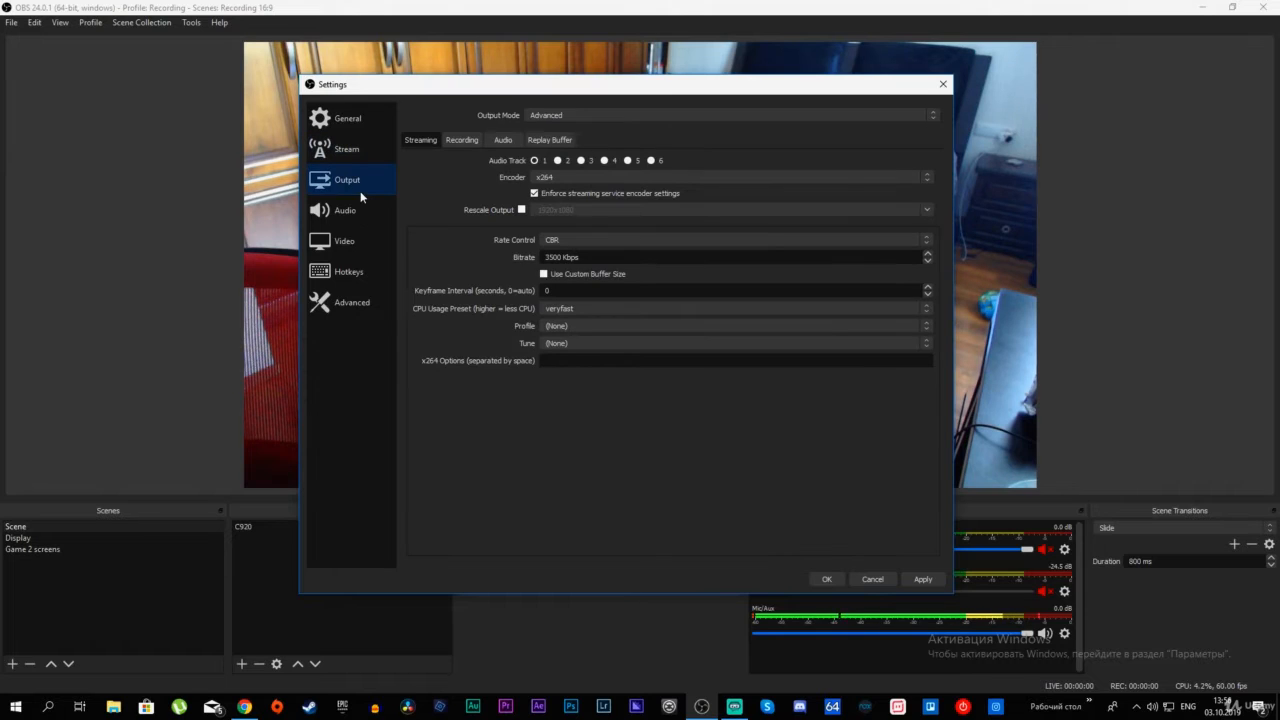
{"action": "left_click", "coordinate": [560, 120]}
{"action": "left_click", "coordinate": [558, 126]}
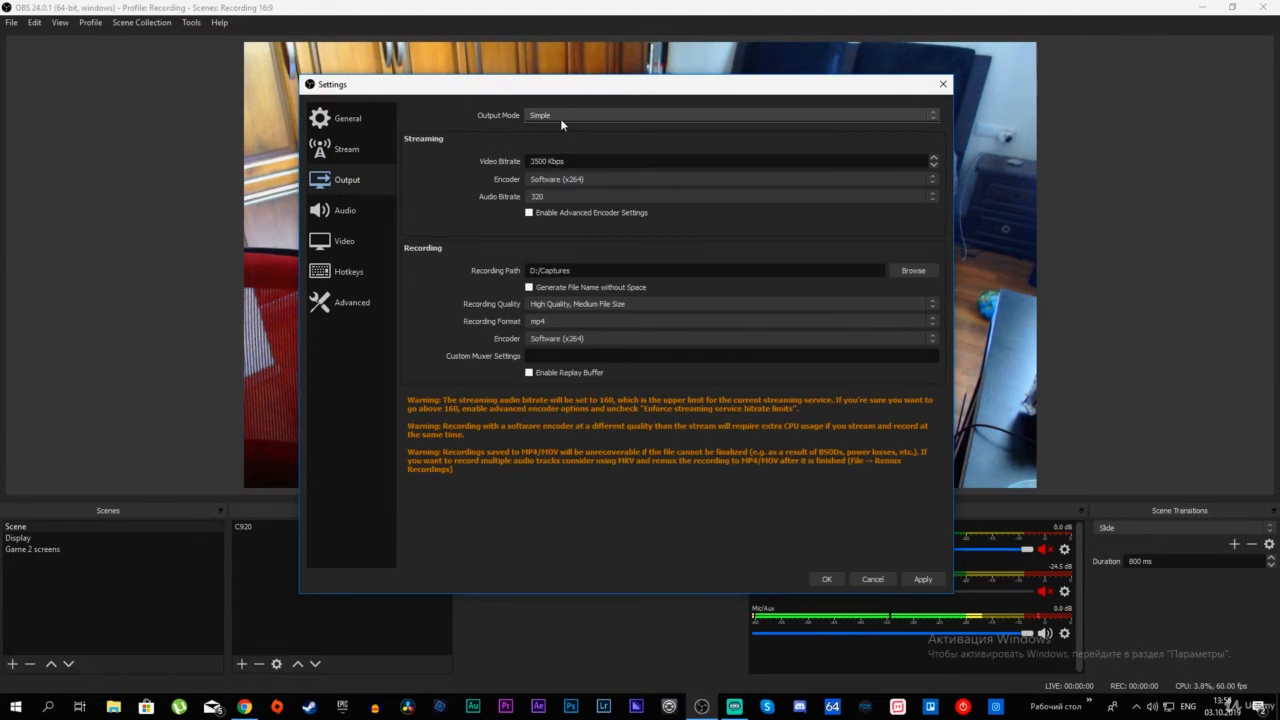
Switch the output mode to Advanced and back to Simple to compare the two layouts
{"action": "left_click", "coordinate": [560, 118]}
{"action": "left_click", "coordinate": [564, 134]}
{"action": "left_click", "coordinate": [565, 112]}
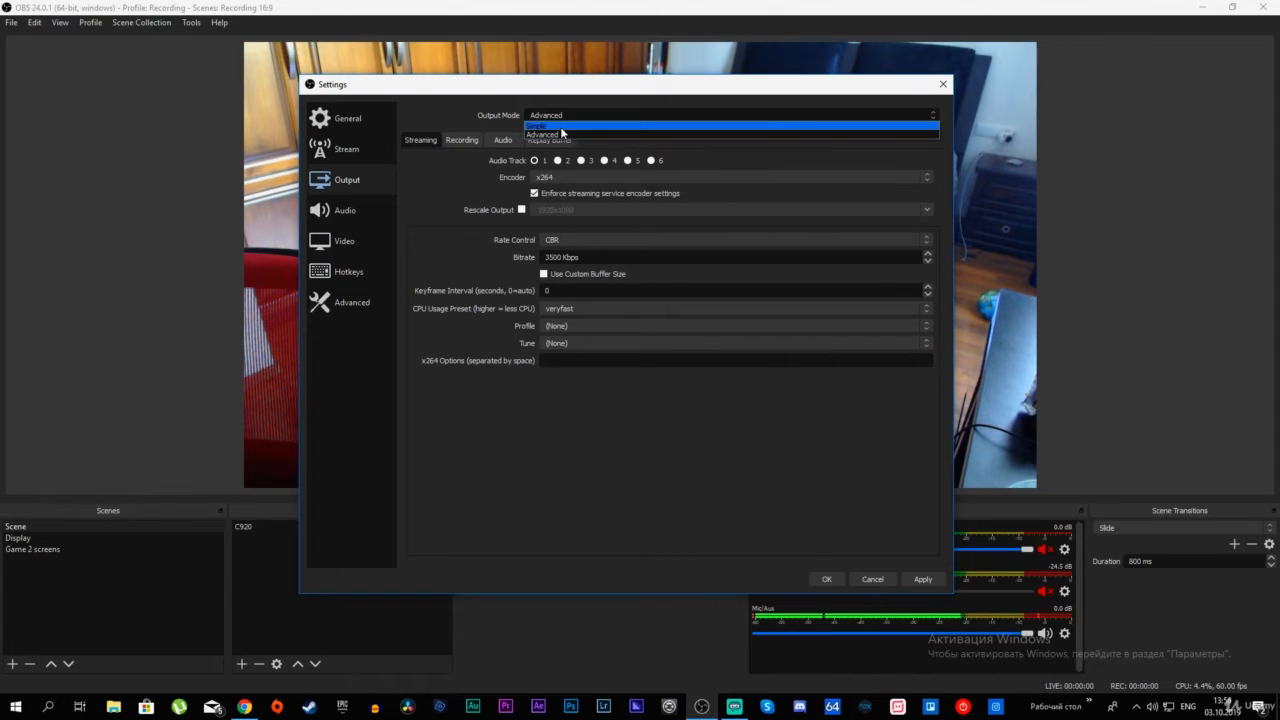
{"action": "left_click", "coordinate": [560, 126]}
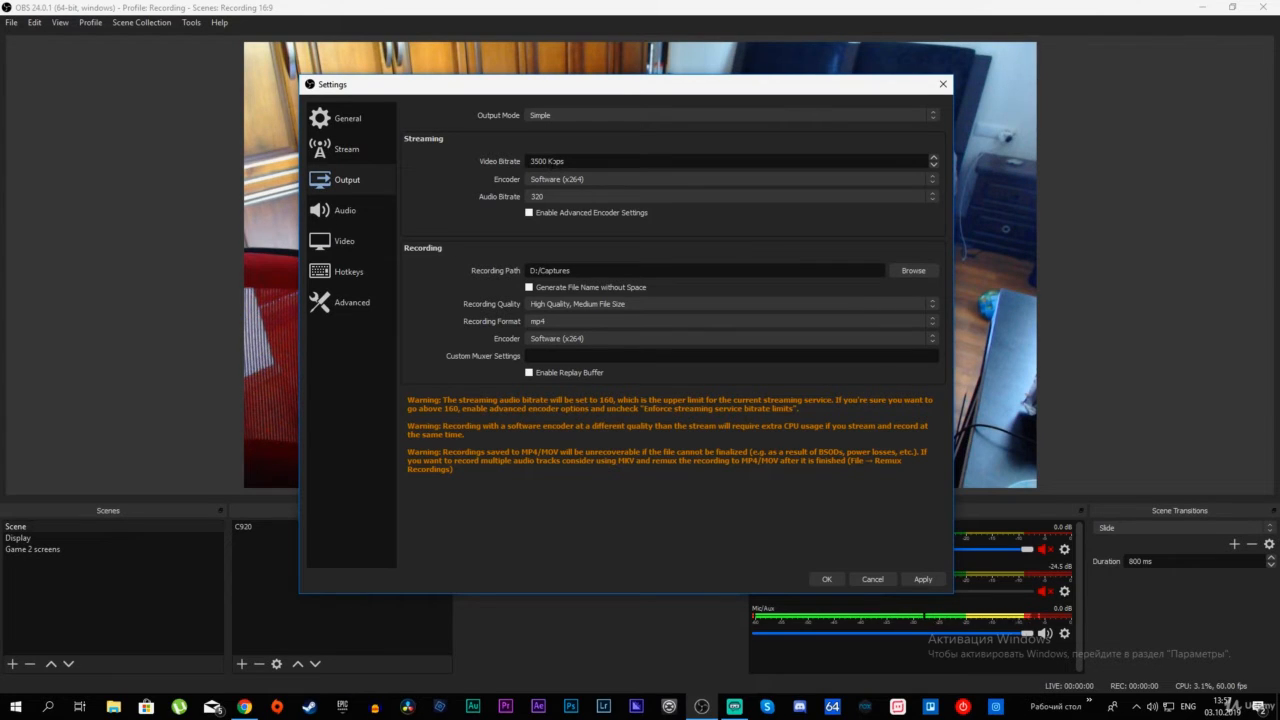
Examine the streaming video bitrate and the available streaming encoder and audio bitrate options
{"action": "left_click_drag", "start_coordinate": [565, 161], "coordinate": [529, 161]}
{"action": "left_click", "coordinate": [566, 161]}
{"action": "left_click_drag", "start_coordinate": [548, 161], "coordinate": [520, 157]}
{"action": "left_click", "coordinate": [454, 174]}
{"action": "left_click", "coordinate": [593, 177]}
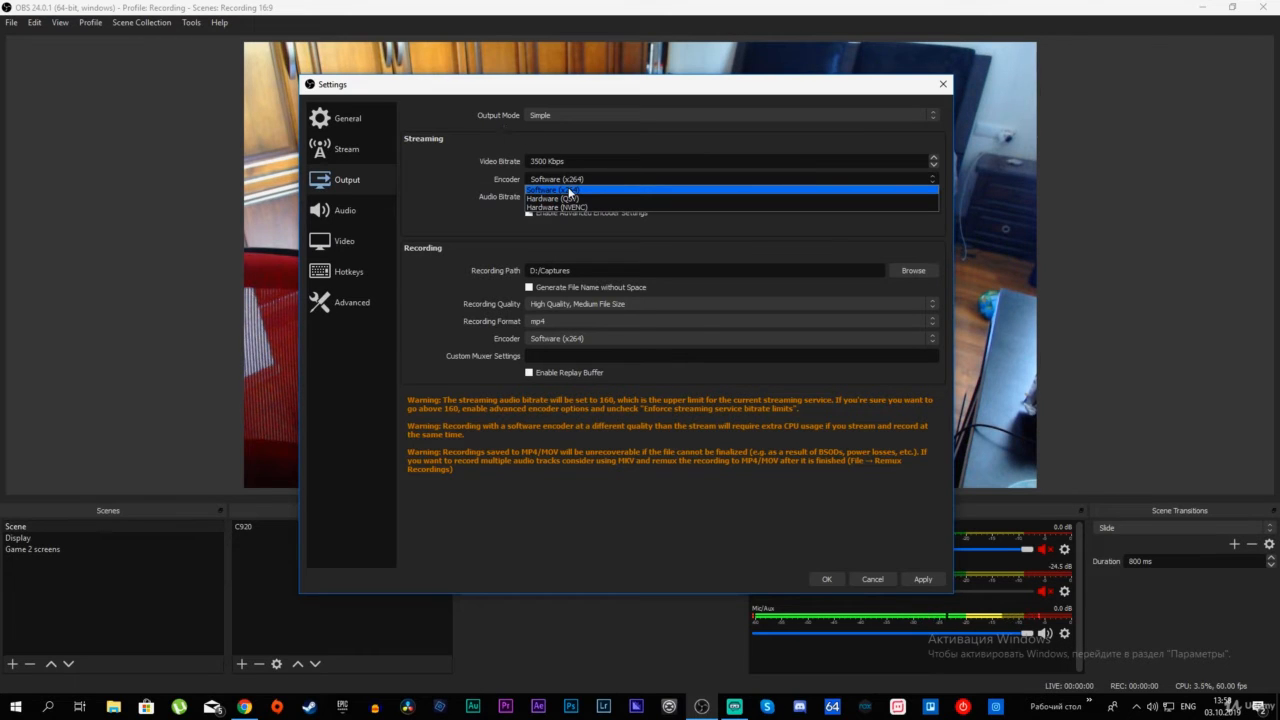
{"action": "left_click", "coordinate": [443, 172]}
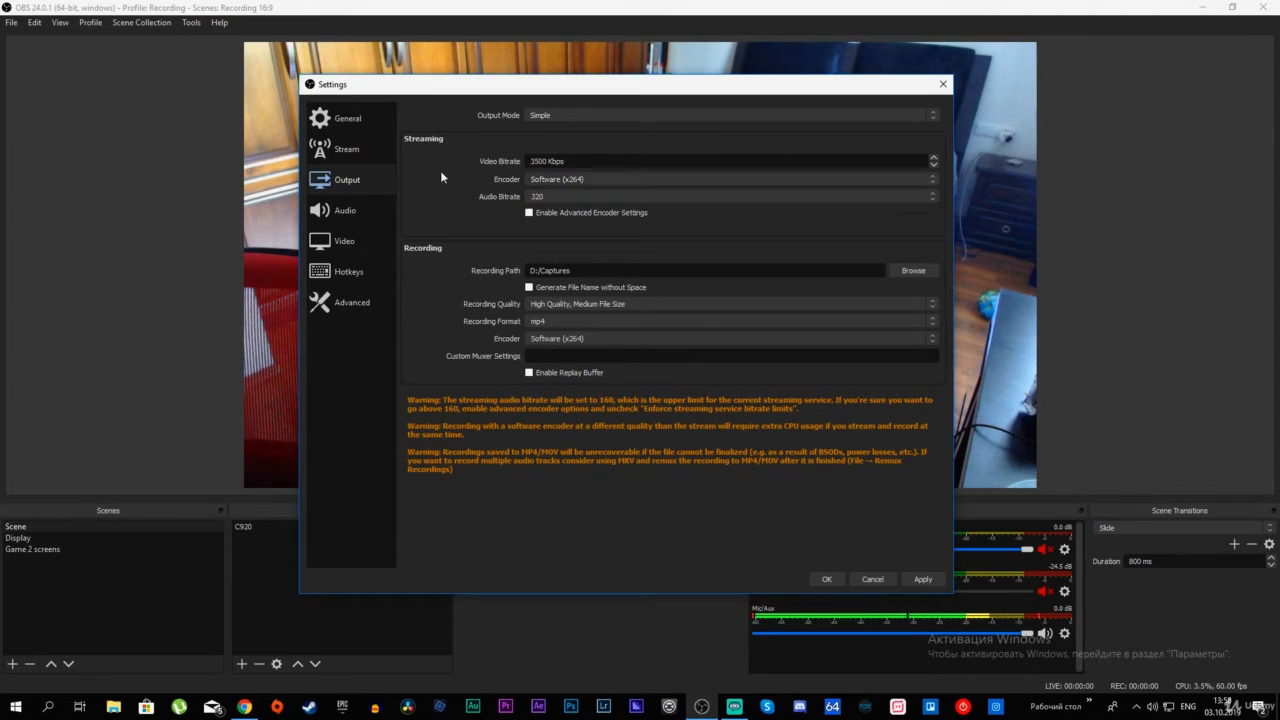
{"action": "left_click", "coordinate": [596, 195]}
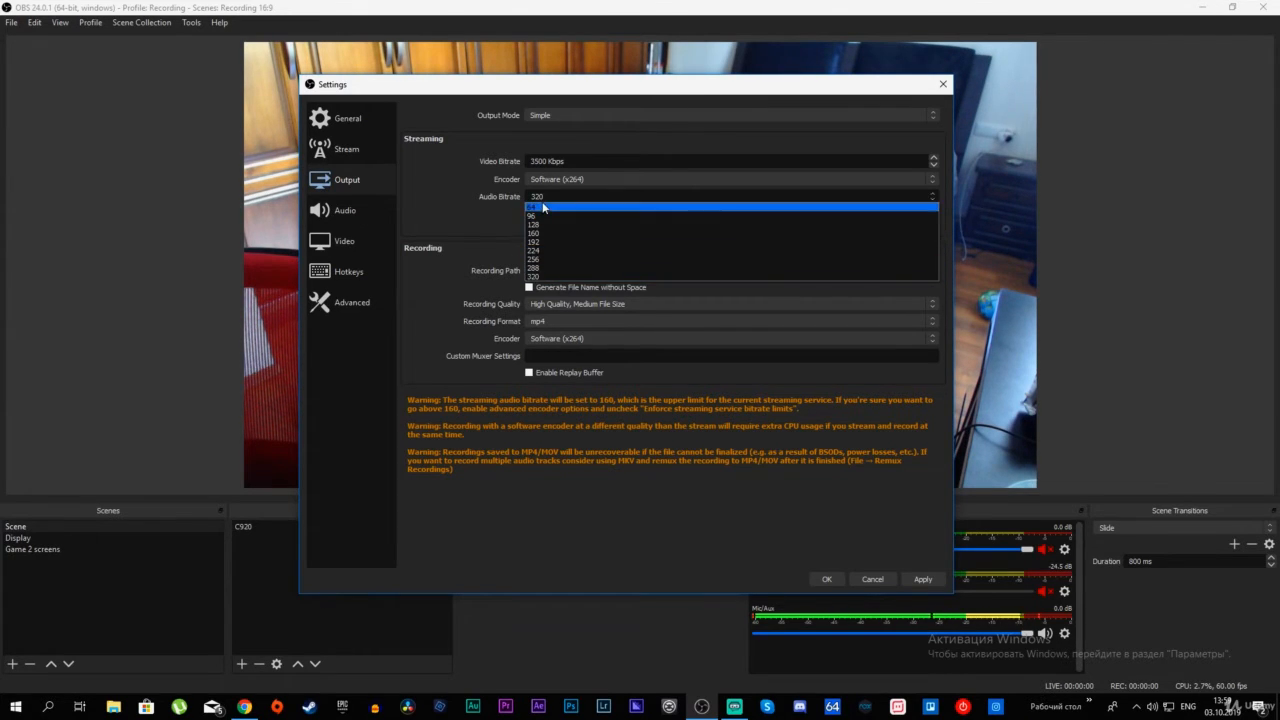
{"action": "left_click", "coordinate": [449, 216]}
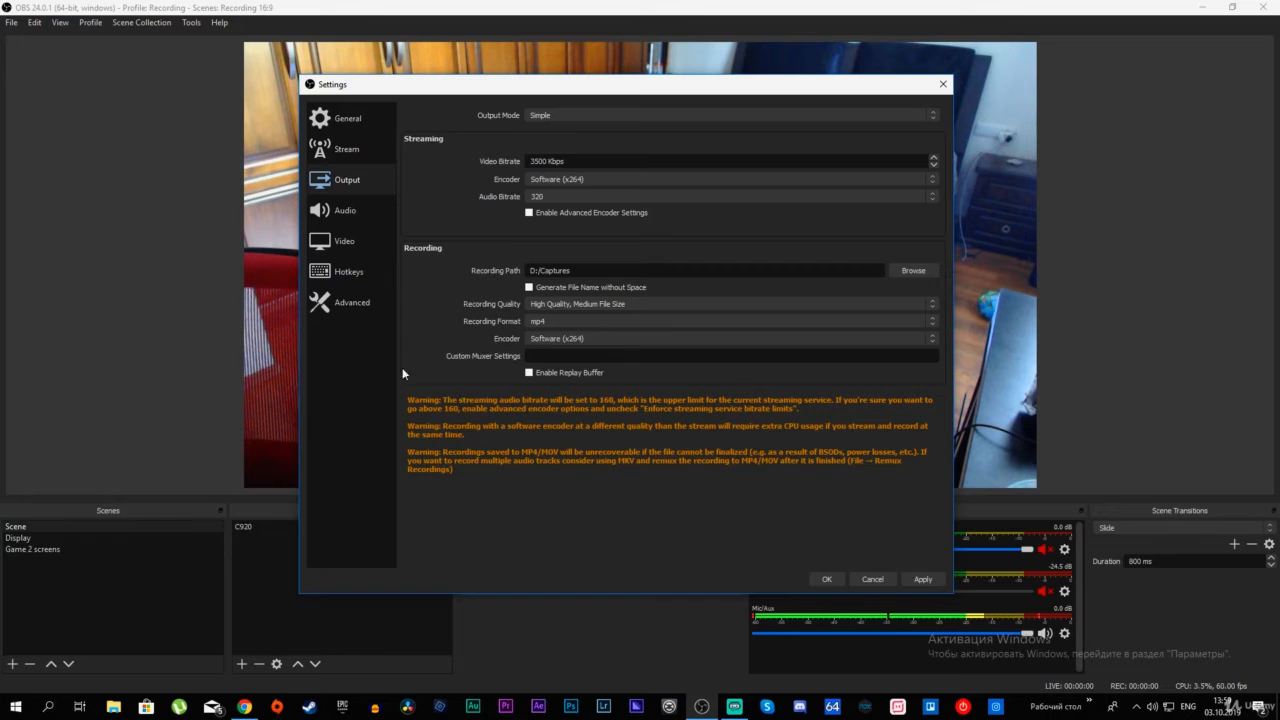
Check the Advanced output mode once more and return to Simple
{"action": "left_click", "coordinate": [540, 115]}
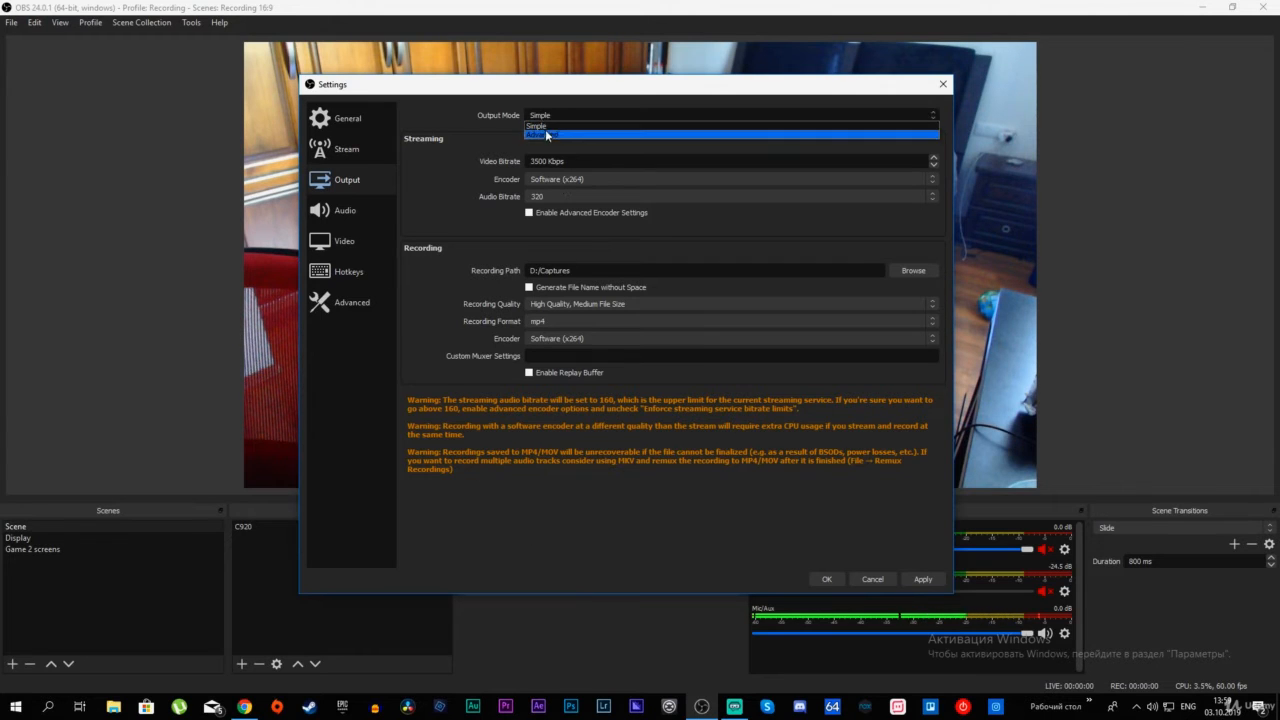
{"action": "left_click", "coordinate": [546, 131]}
{"action": "left_click", "coordinate": [553, 114]}
{"action": "left_click", "coordinate": [548, 121]}
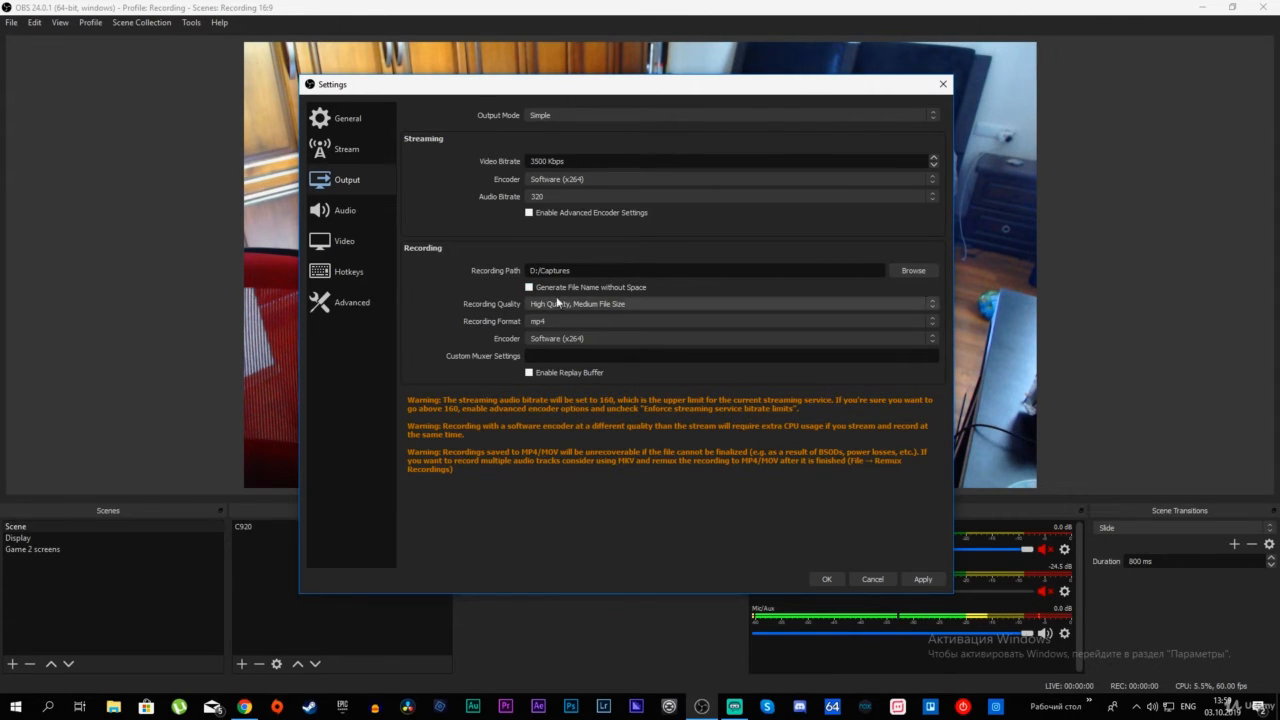
Check the recording quality, format and encoder choices, keeping Software (x264) as the recording encoder
{"action": "left_click", "coordinate": [607, 302]}
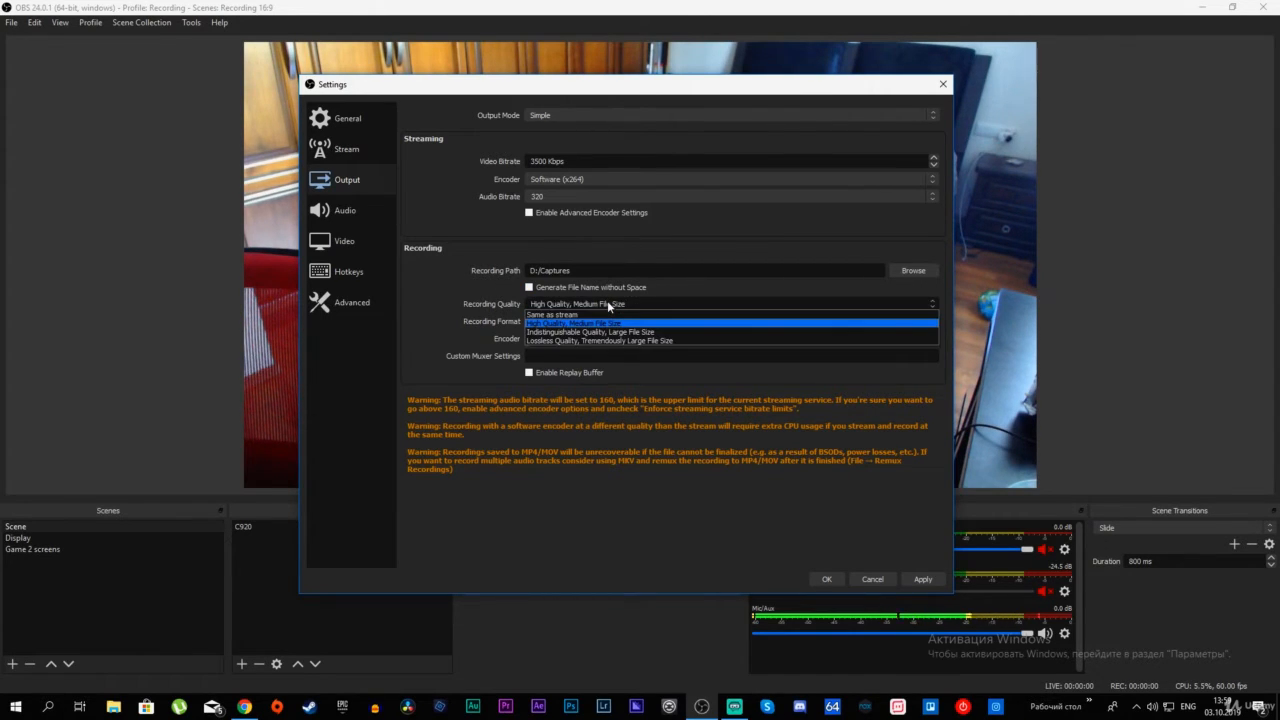
{"action": "left_click", "coordinate": [607, 304]}
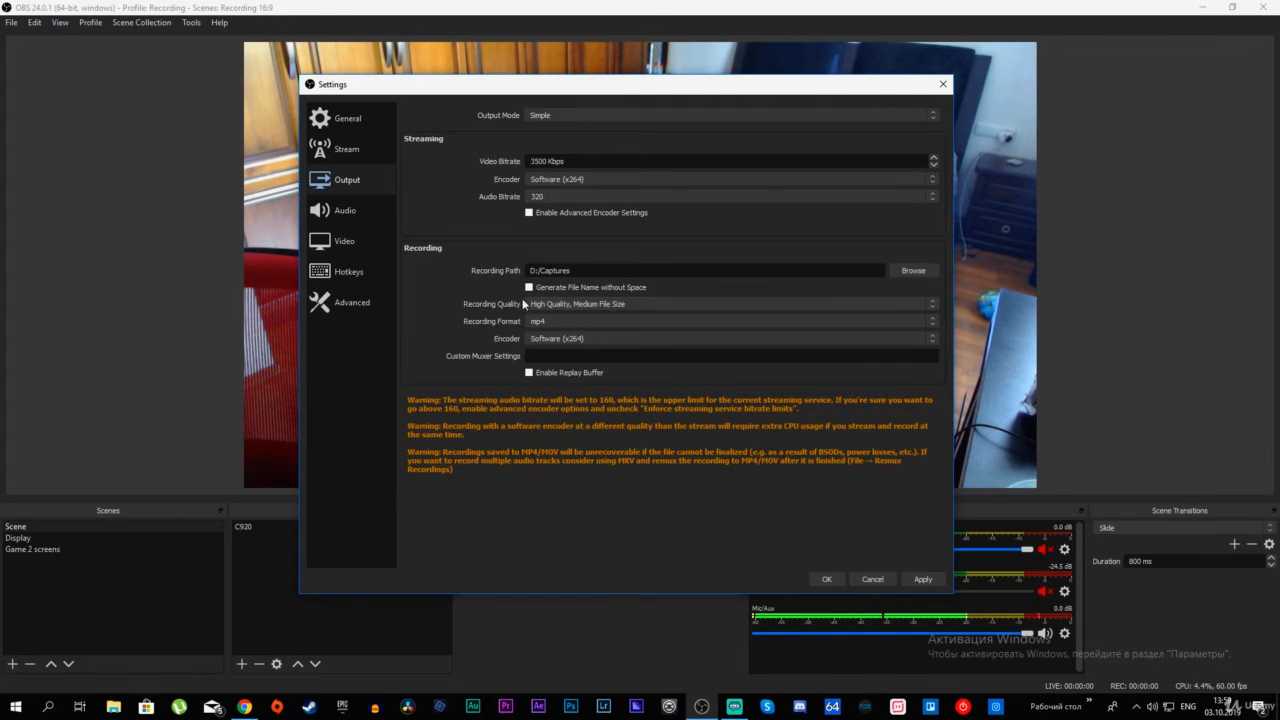
{"action": "left_click", "coordinate": [552, 320]}
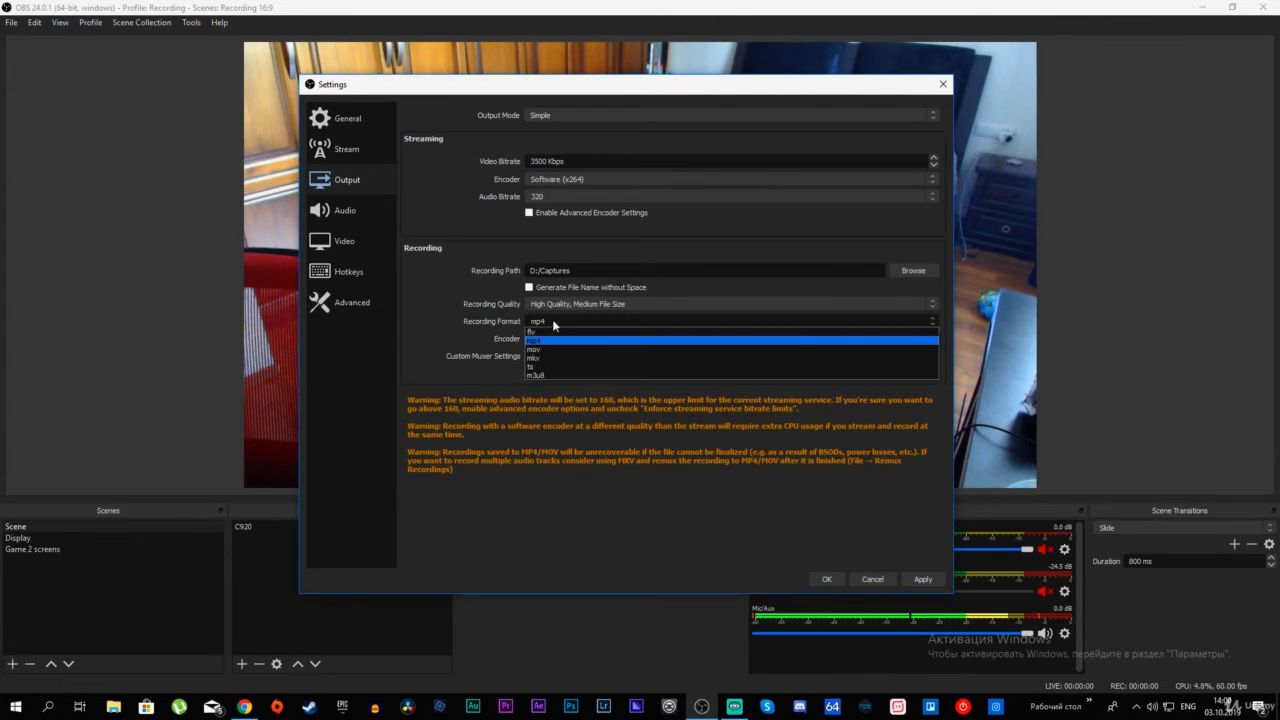
{"action": "left_click", "coordinate": [584, 339]}
{"action": "left_click", "coordinate": [582, 339]}
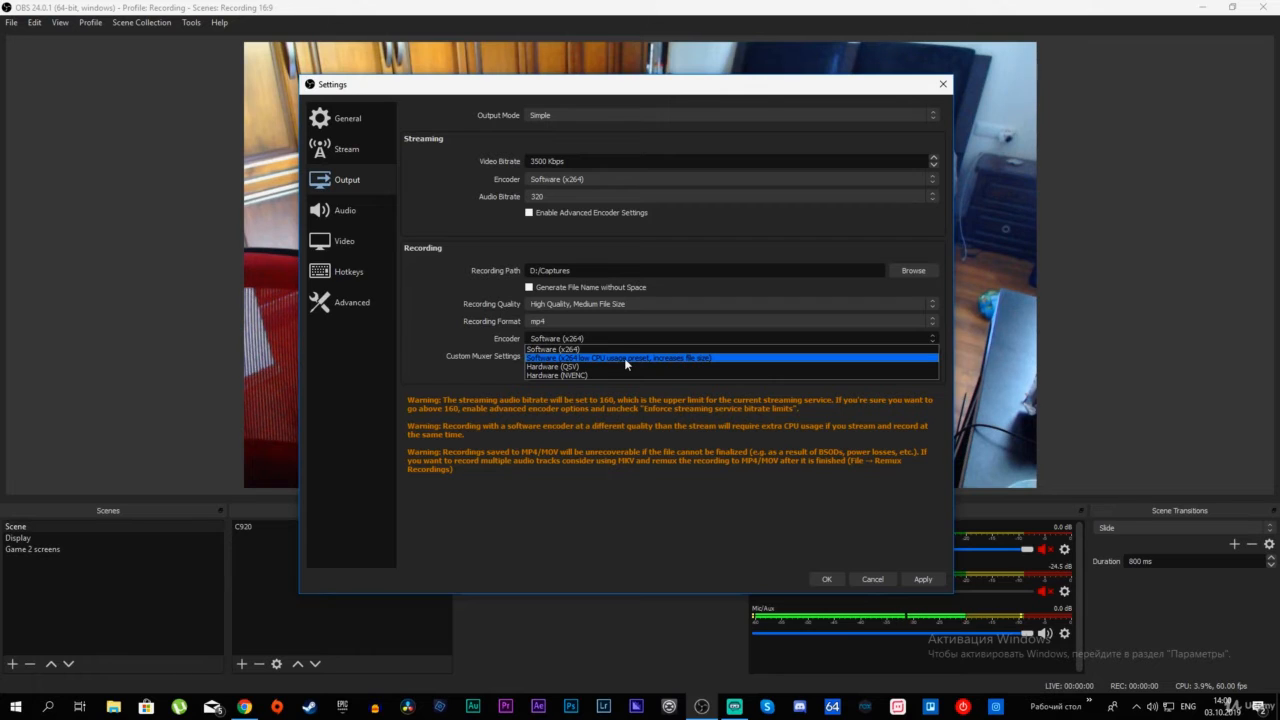
{"action": "left_click", "coordinate": [604, 347]}
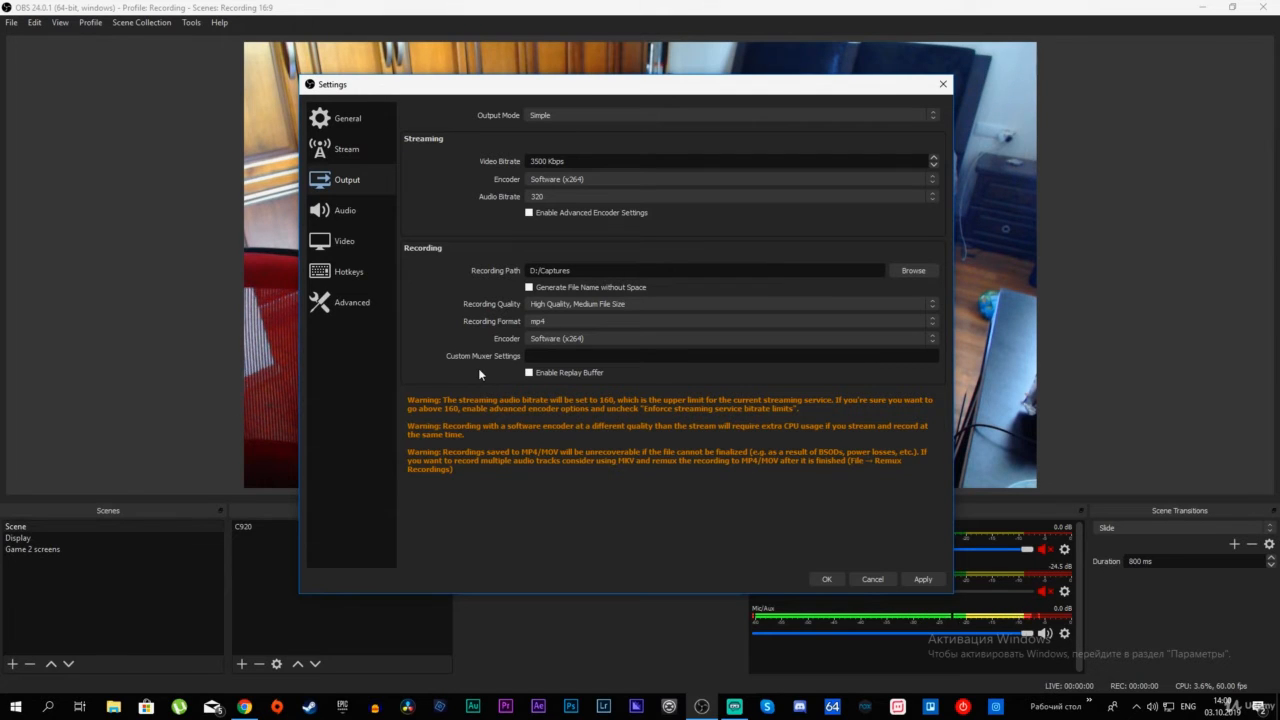
Set the output mode to Advanced and look through its streaming, recording, audio and replay buffer settings
{"action": "left_click", "coordinate": [548, 113]}
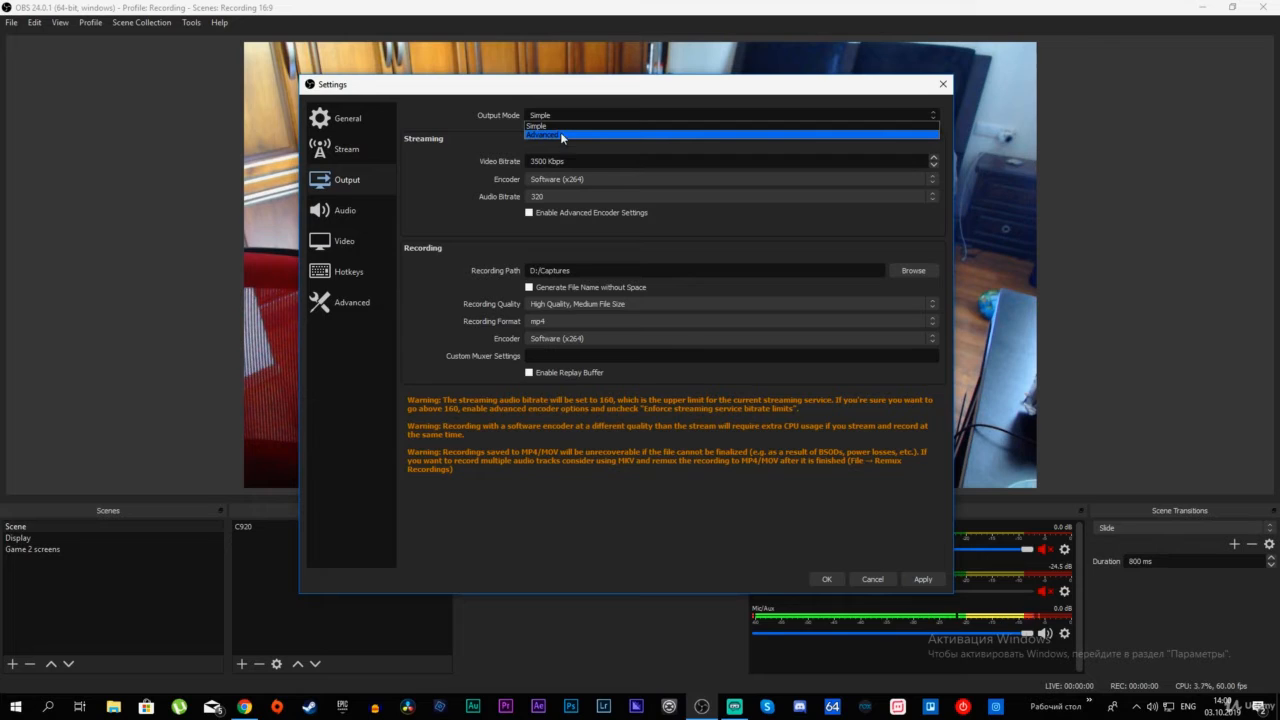
{"action": "left_click", "coordinate": [560, 133]}
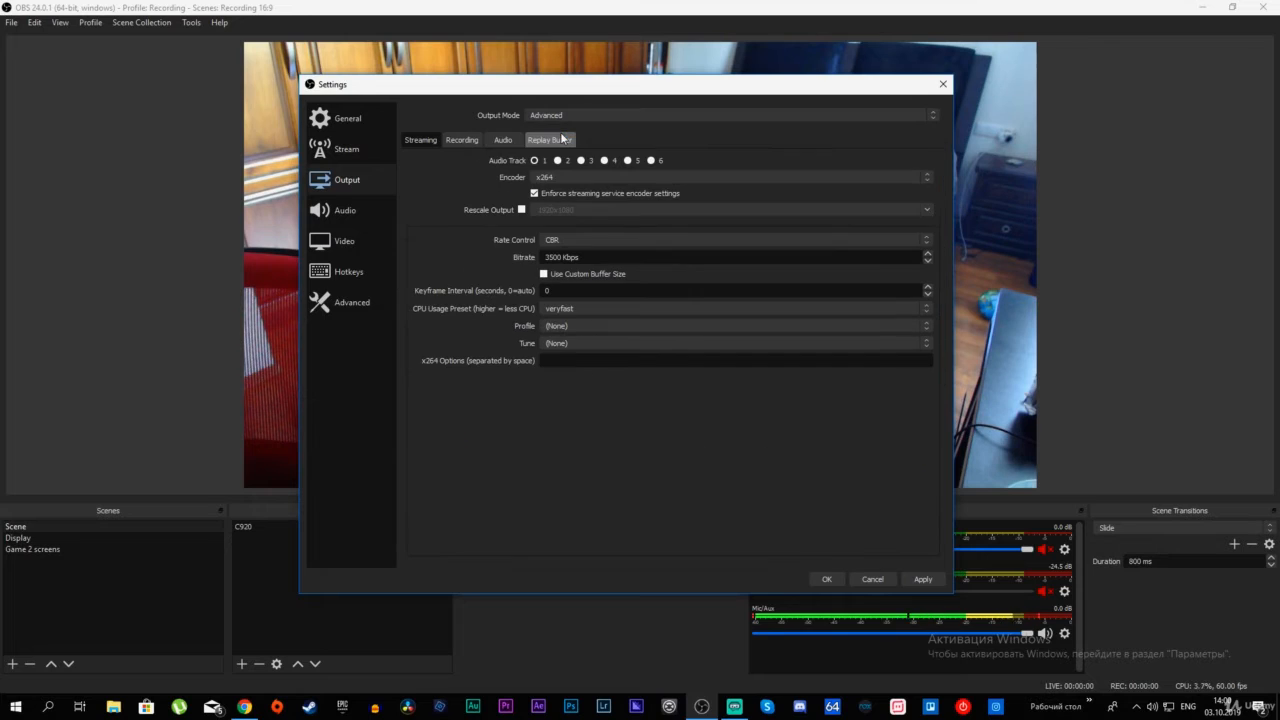
{"action": "left_click", "coordinate": [474, 142]}
{"action": "left_click", "coordinate": [503, 140]}
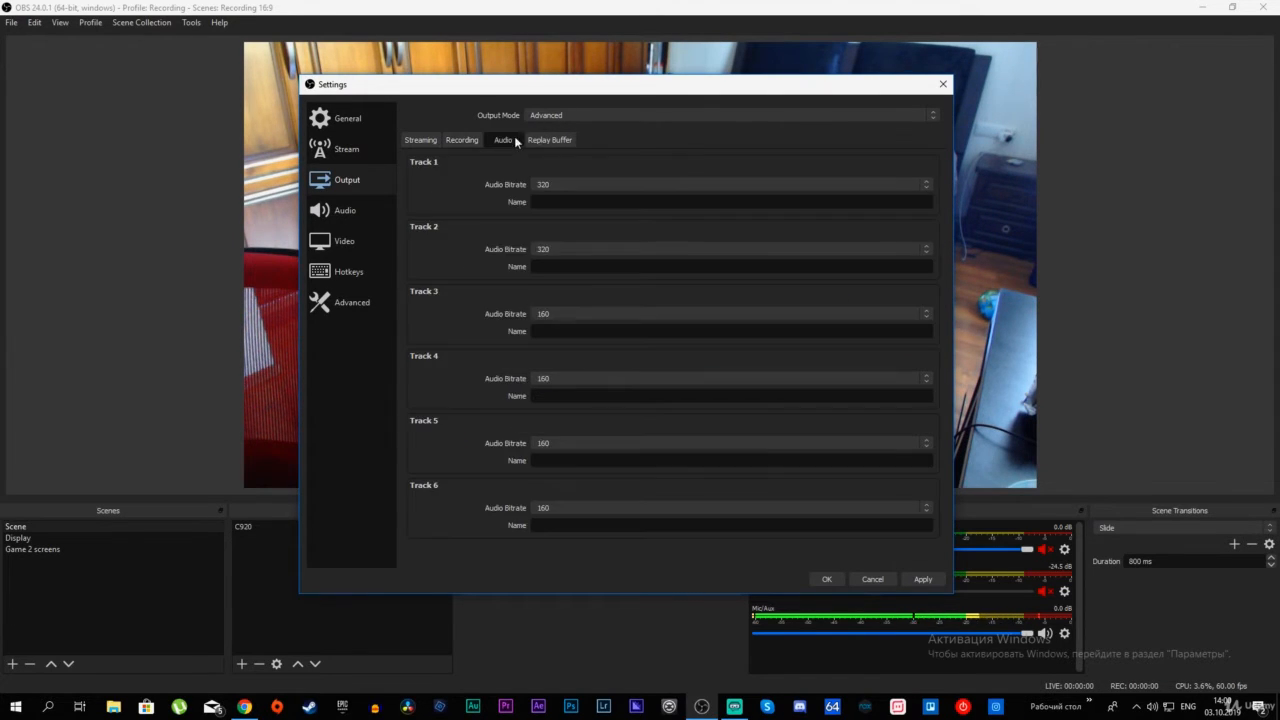
{"action": "left_click", "coordinate": [550, 140]}
{"action": "left_click", "coordinate": [419, 141]}
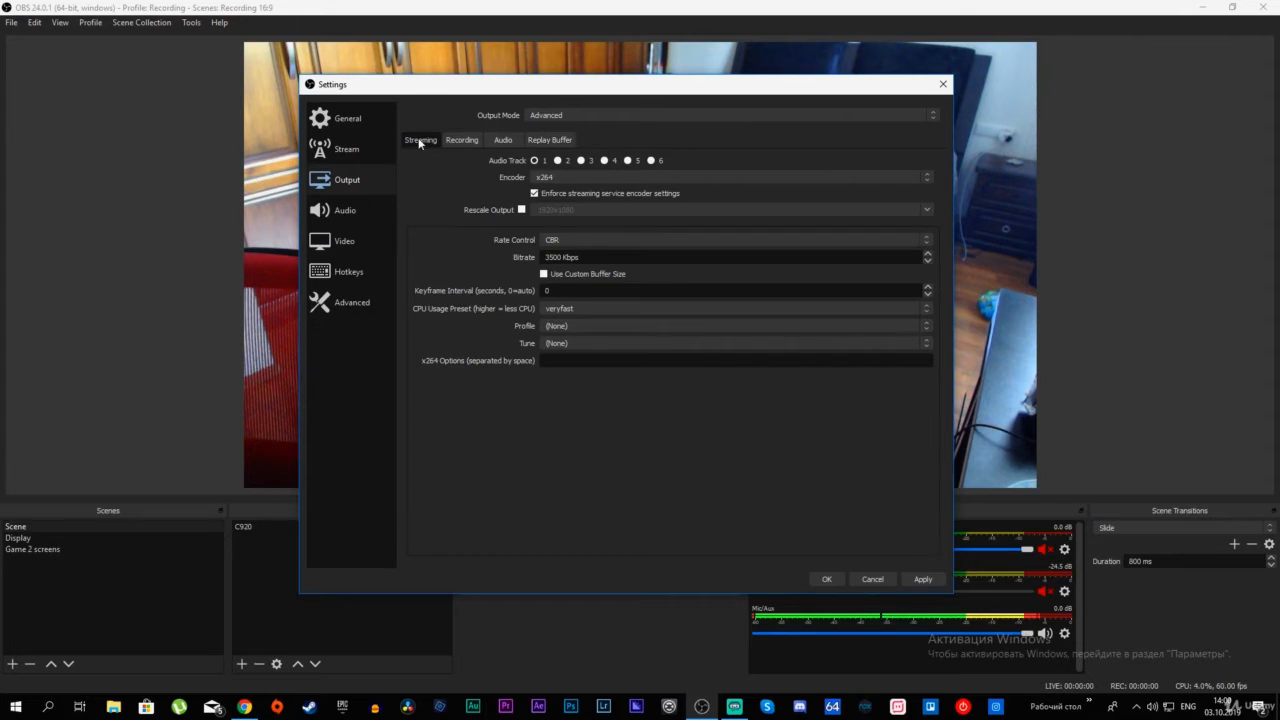
{"action": "left_click", "coordinate": [553, 144]}
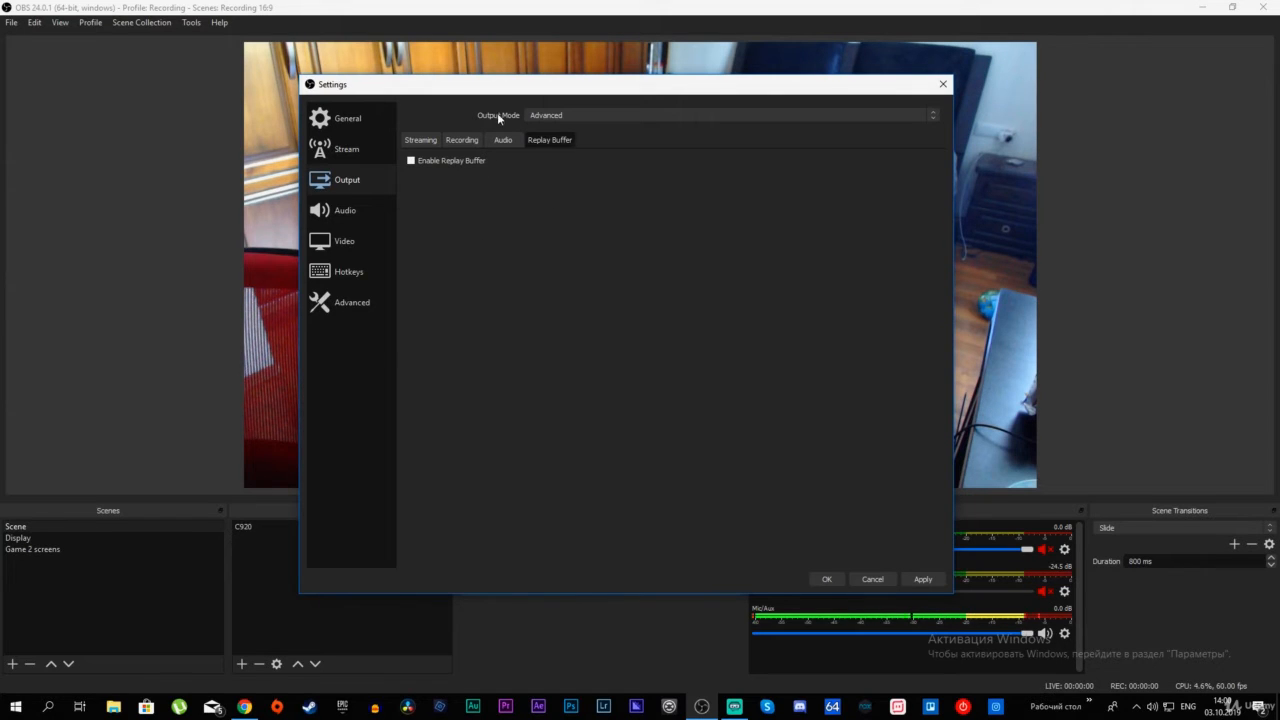
{"action": "left_click", "coordinate": [420, 139]}
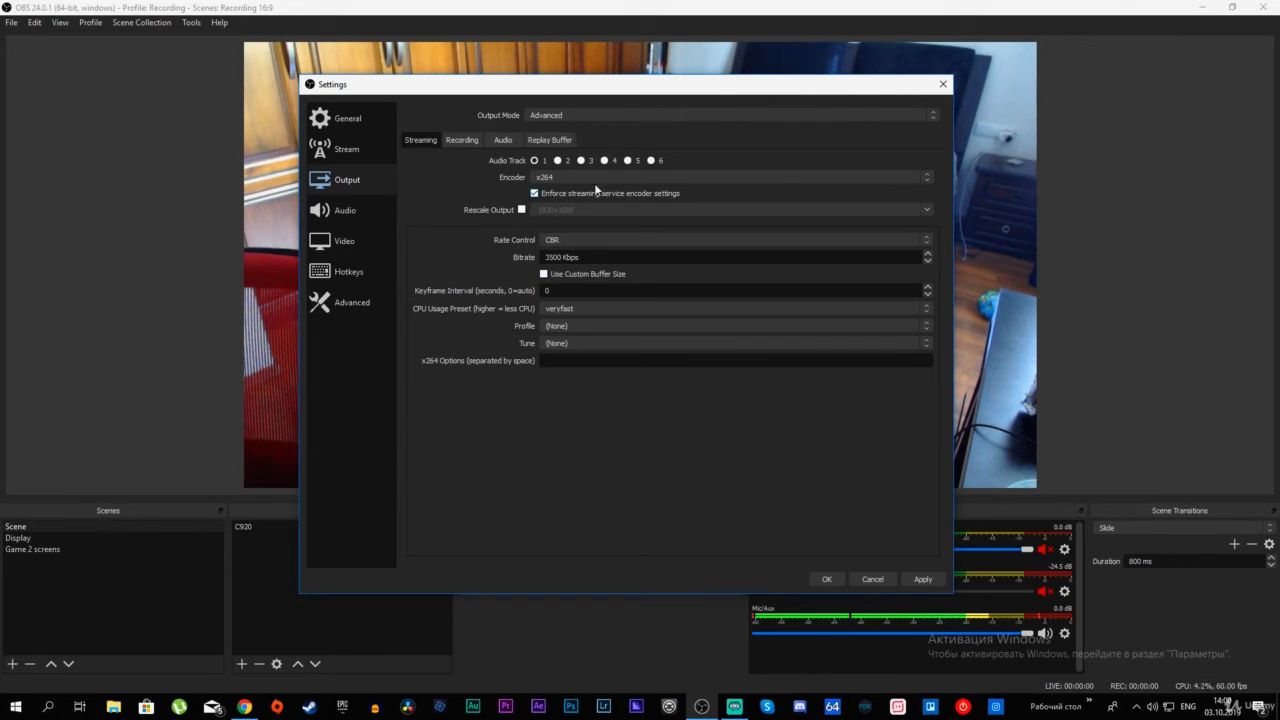
Compare the x264 and NVIDIA NVENC H.264 streaming encoders and set the encoder to NVIDIA NVENC H.264
{"action": "left_click", "coordinate": [593, 175]}
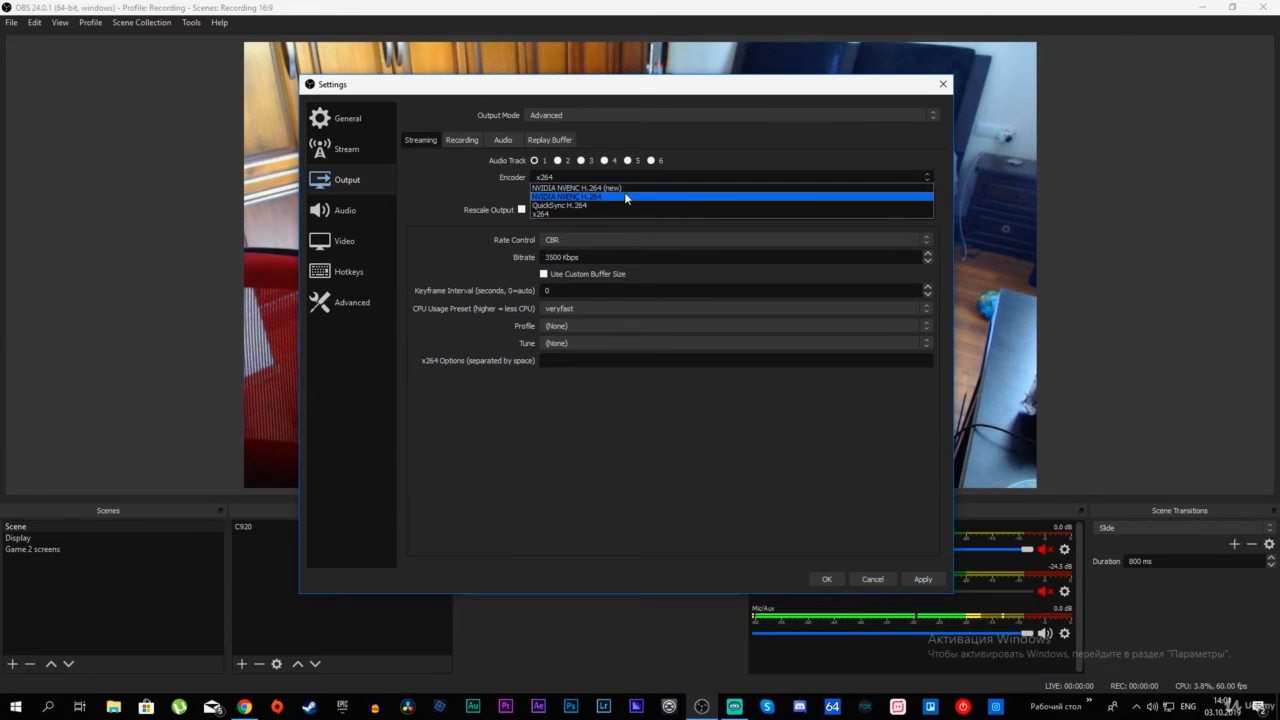
{"action": "left_click", "coordinate": [595, 195]}
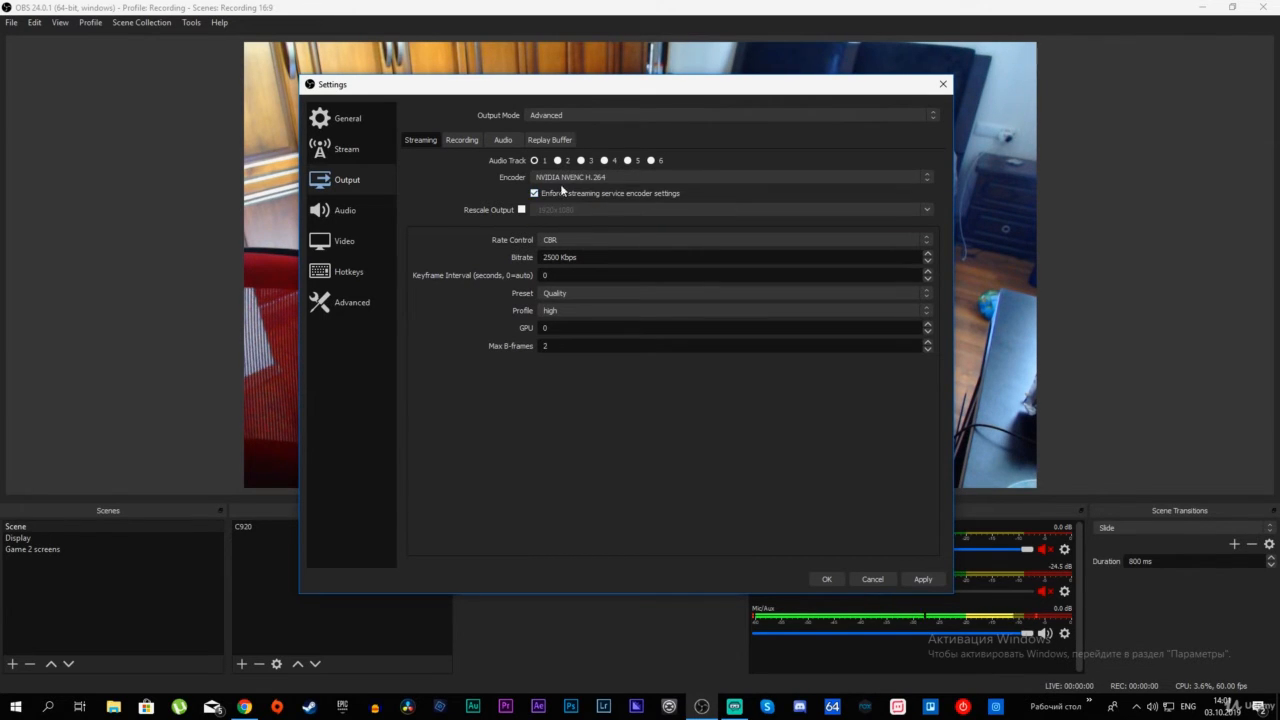
{"action": "left_click", "coordinate": [600, 177]}
{"action": "left_click", "coordinate": [580, 213]}
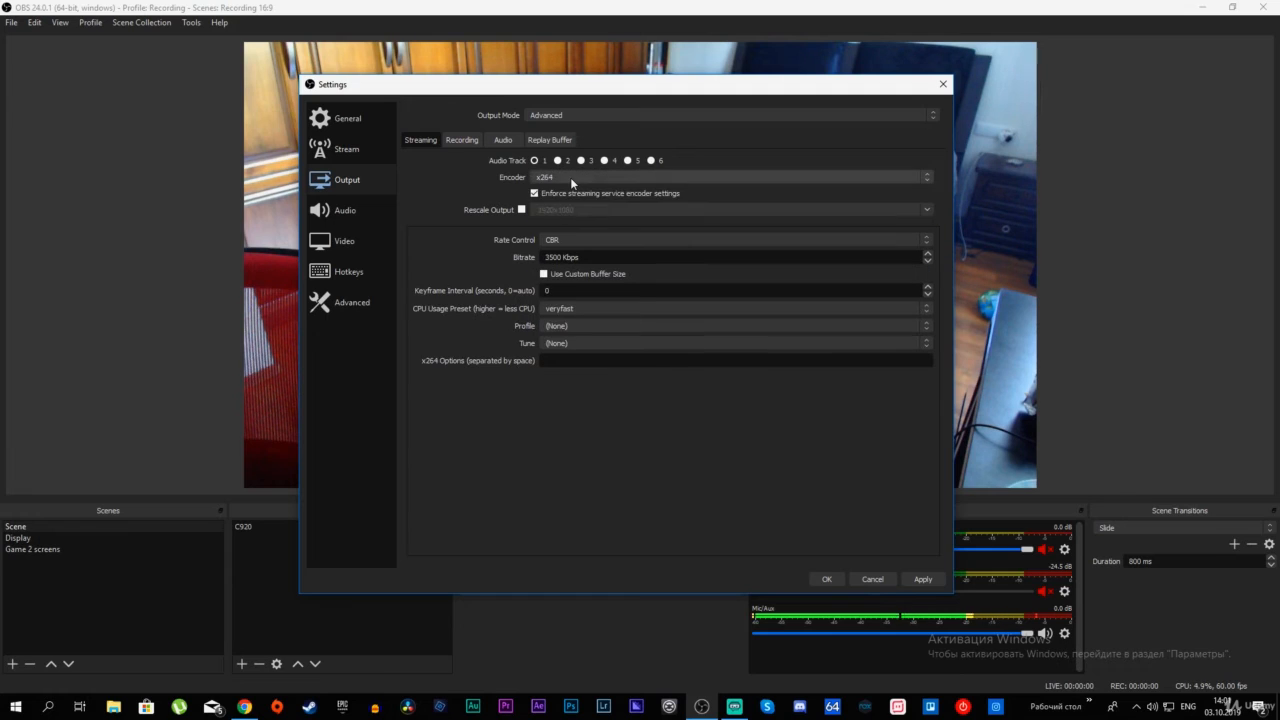
{"action": "left_click", "coordinate": [570, 177]}
{"action": "left_click", "coordinate": [572, 196]}
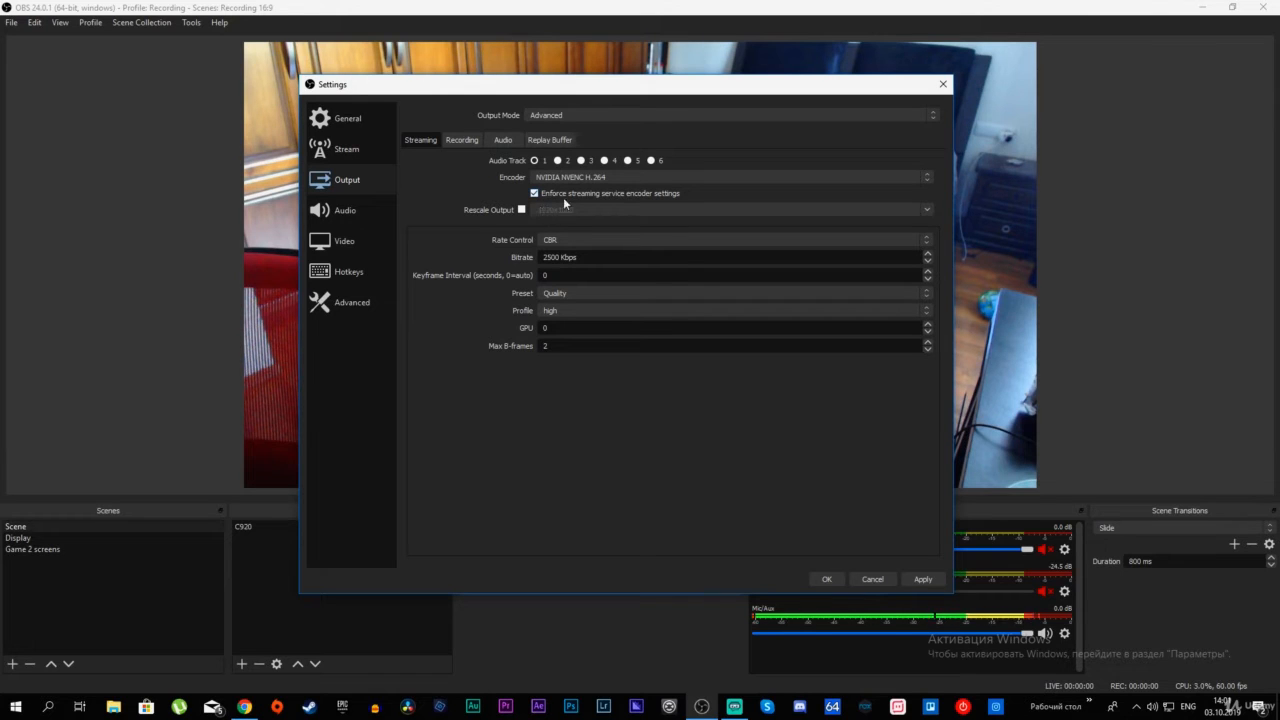
Try rescaling the streaming output to 1280x720 and turn the rescaling off again
{"action": "left_click", "coordinate": [521, 209]}
{"action": "left_click", "coordinate": [883, 208]}
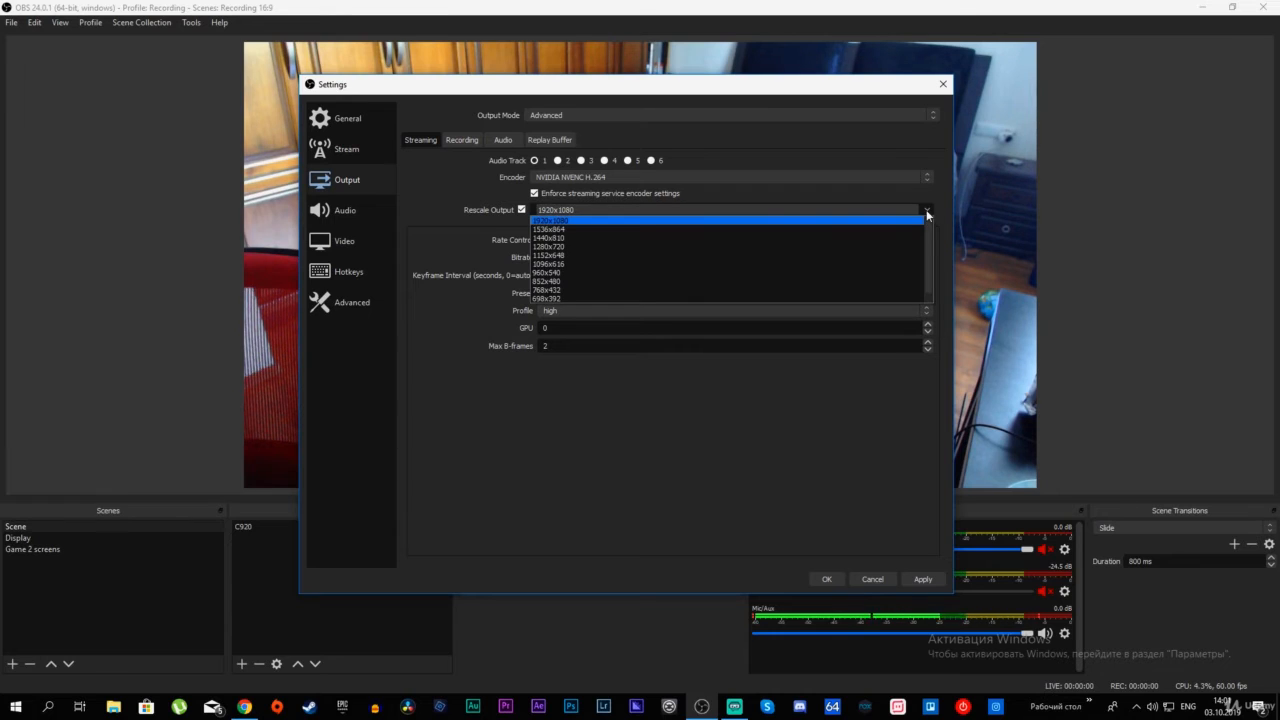
{"action": "left_click", "coordinate": [578, 246]}
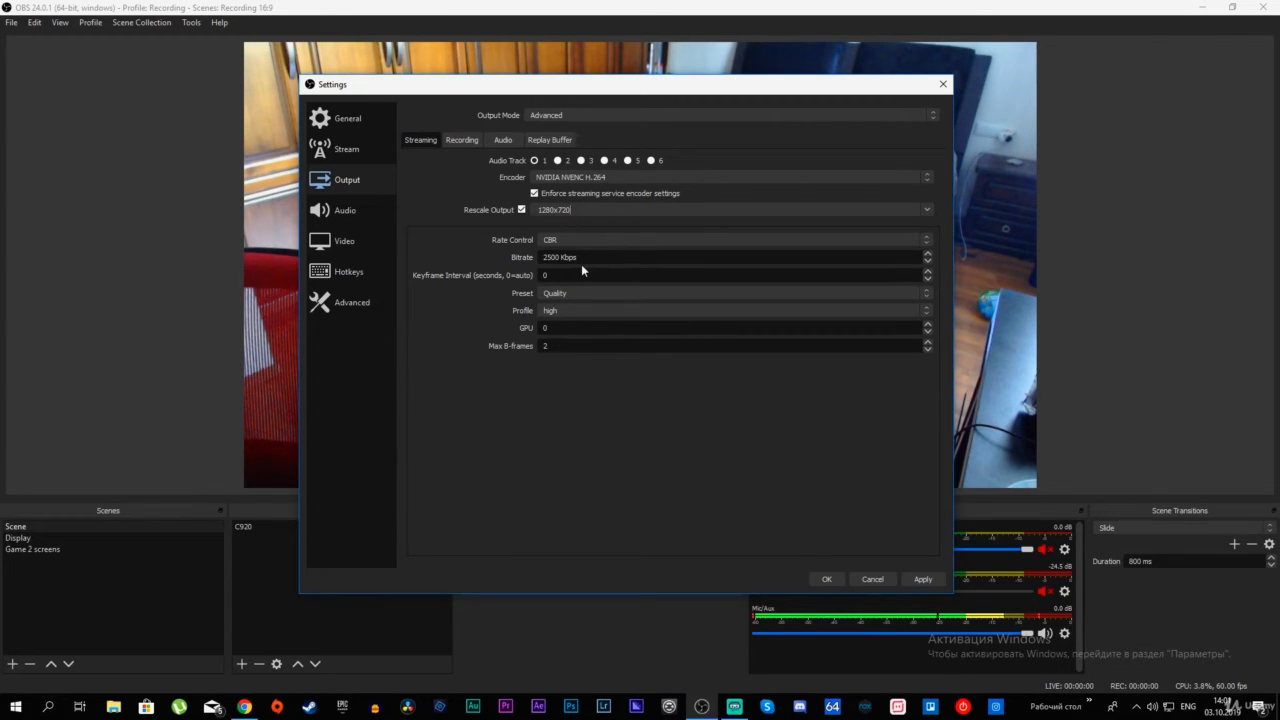
{"action": "left_click", "coordinate": [521, 209]}
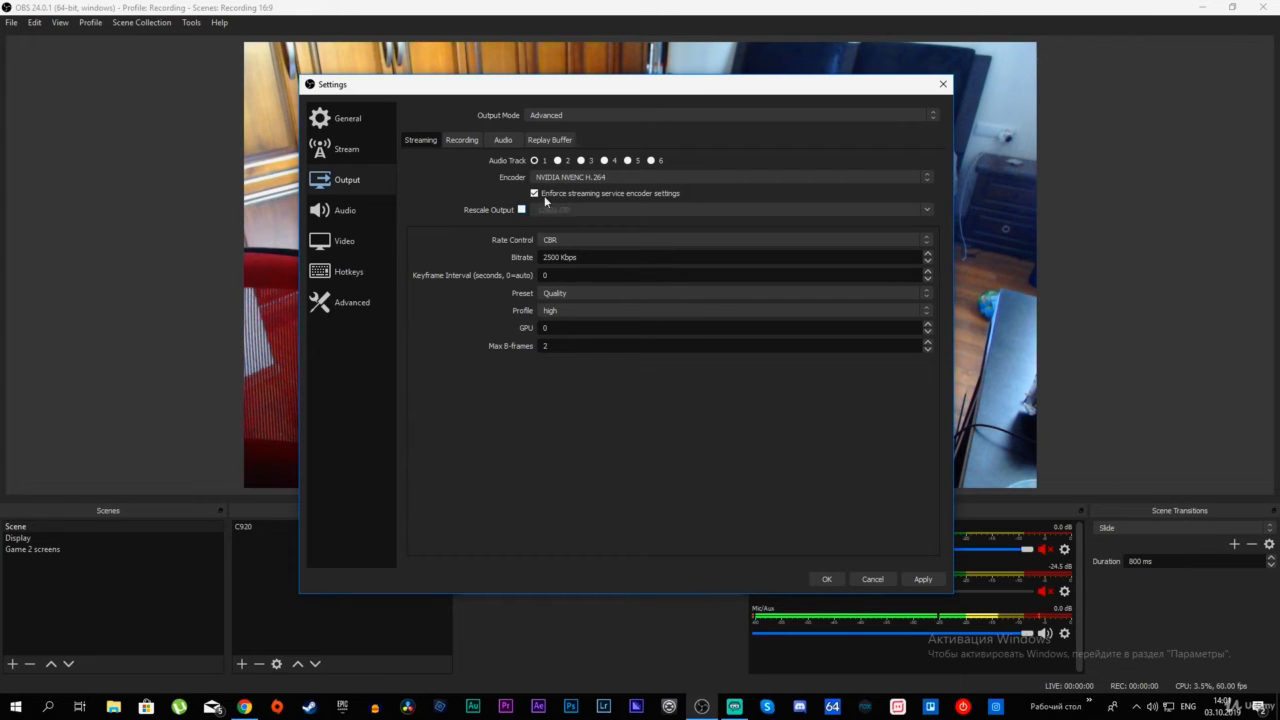
Check the rate control and preset options of the streaming encoder, keeping CBR and the Quality preset
{"action": "left_click", "coordinate": [926, 242]}
{"action": "left_click", "coordinate": [926, 242]}
{"action": "left_click", "coordinate": [637, 295]}
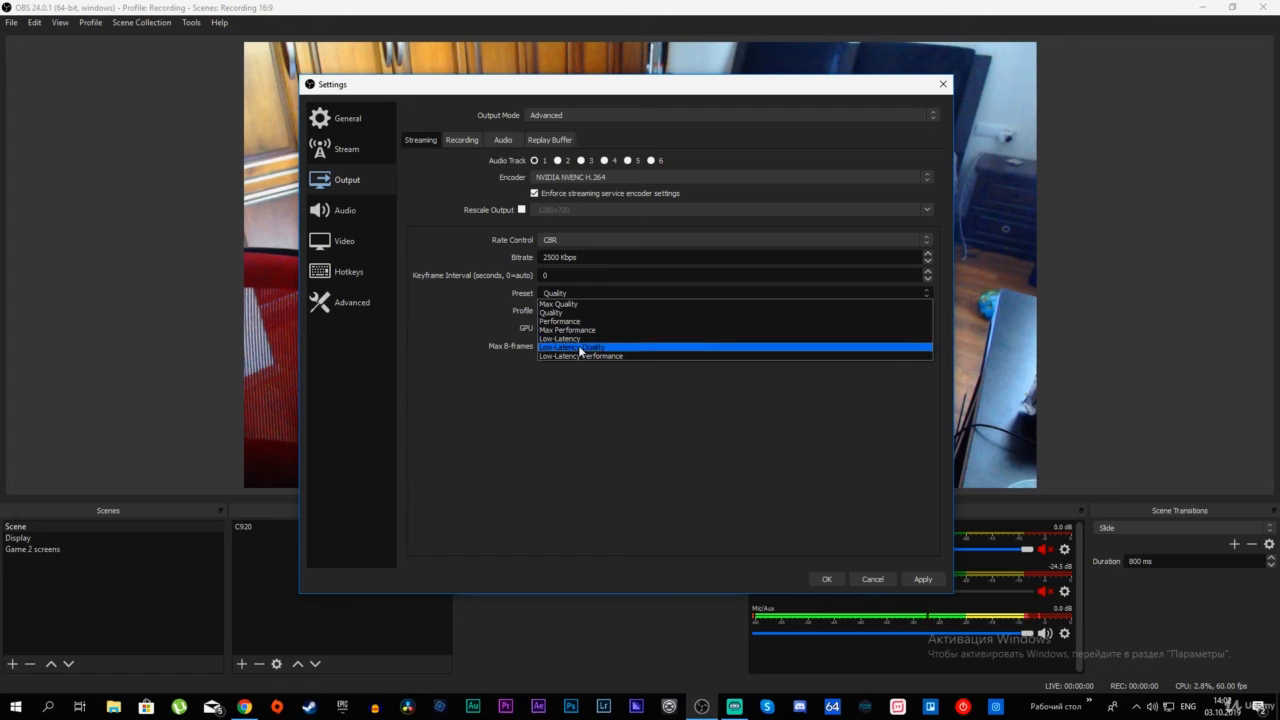
{"action": "left_click", "coordinate": [426, 298]}
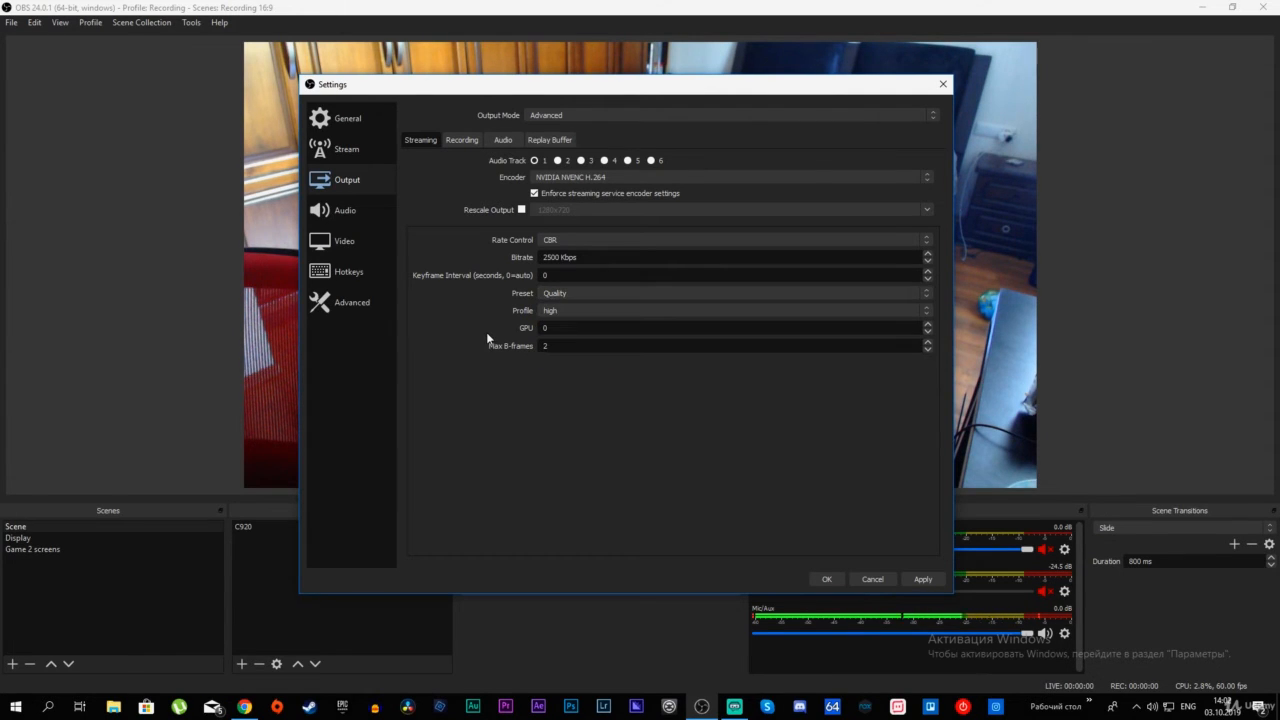
{"action": "left_click", "coordinate": [601, 297]}
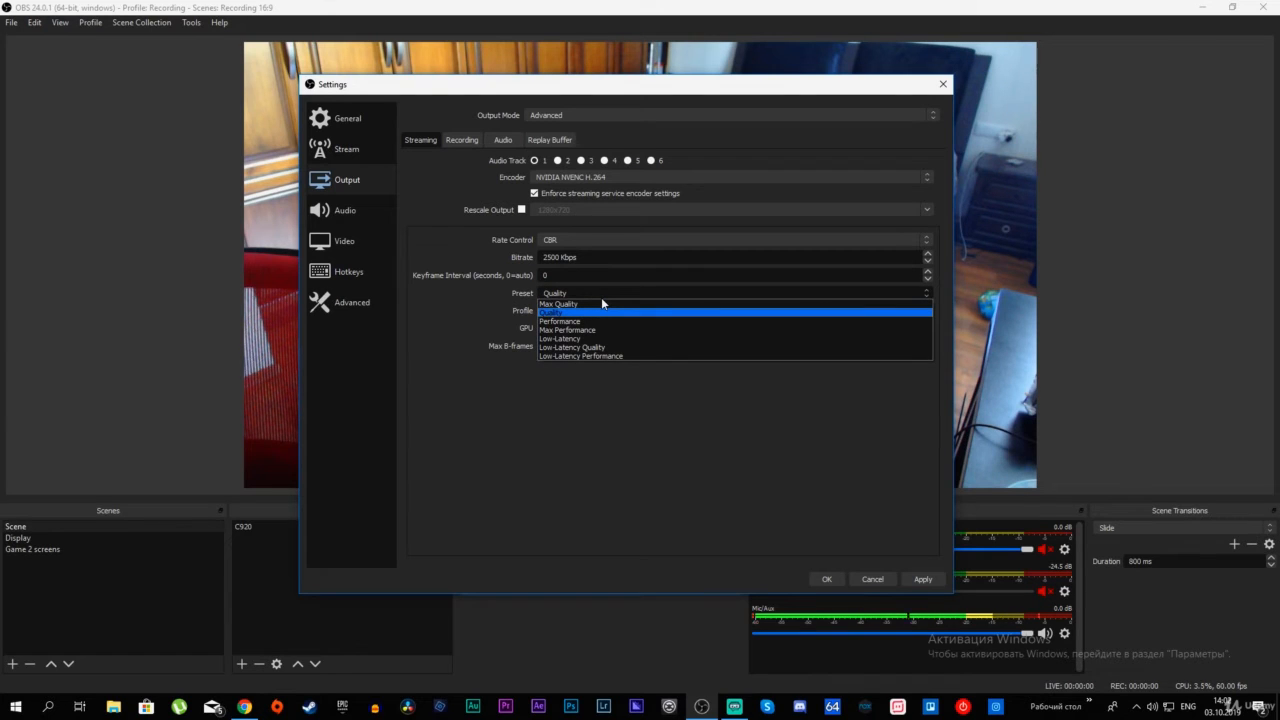
{"action": "left_click", "coordinate": [483, 321]}
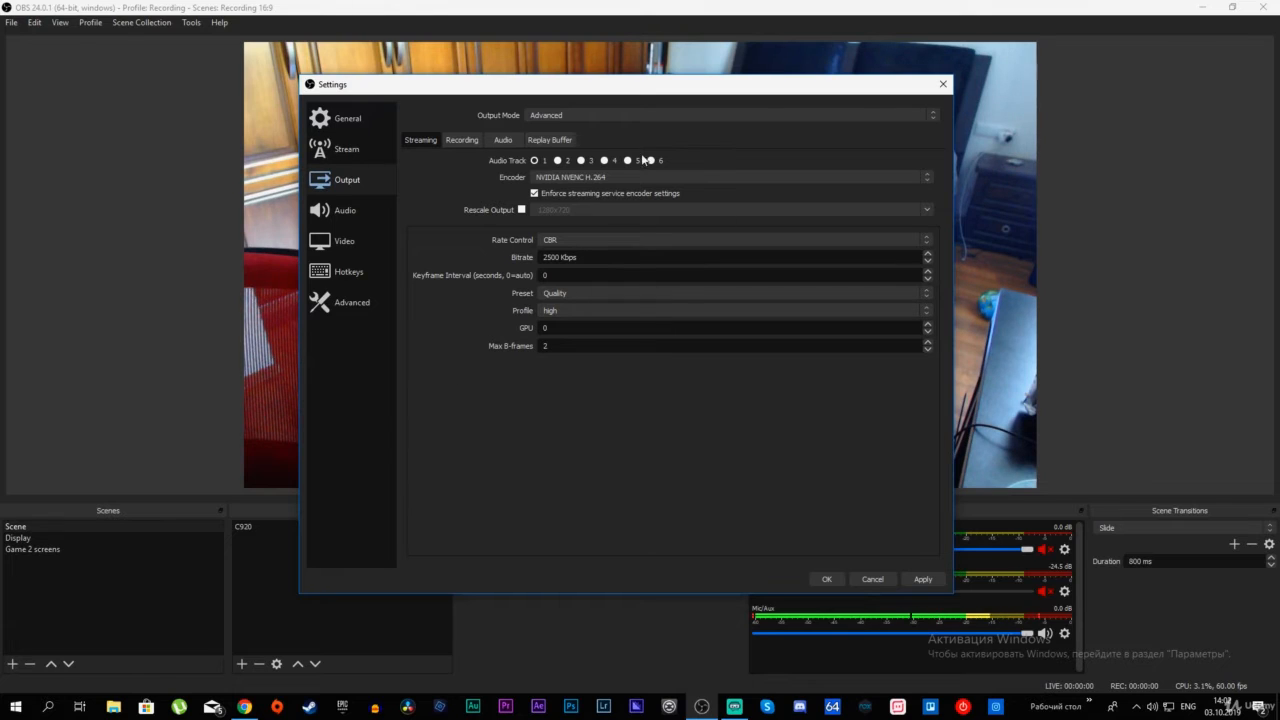
Check the streaming profile options and the selectable audio tracks, keeping the high profile and track 1
{"action": "left_click", "coordinate": [565, 311]}
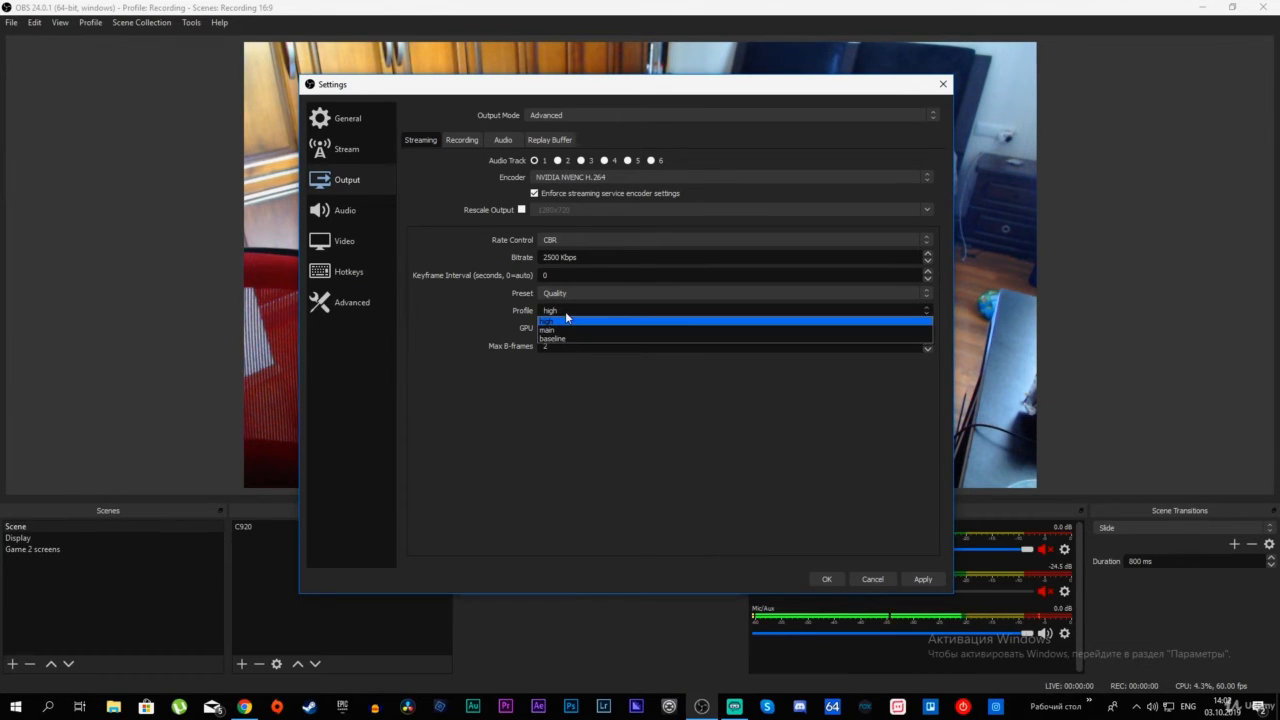
{"action": "left_click", "coordinate": [567, 321]}
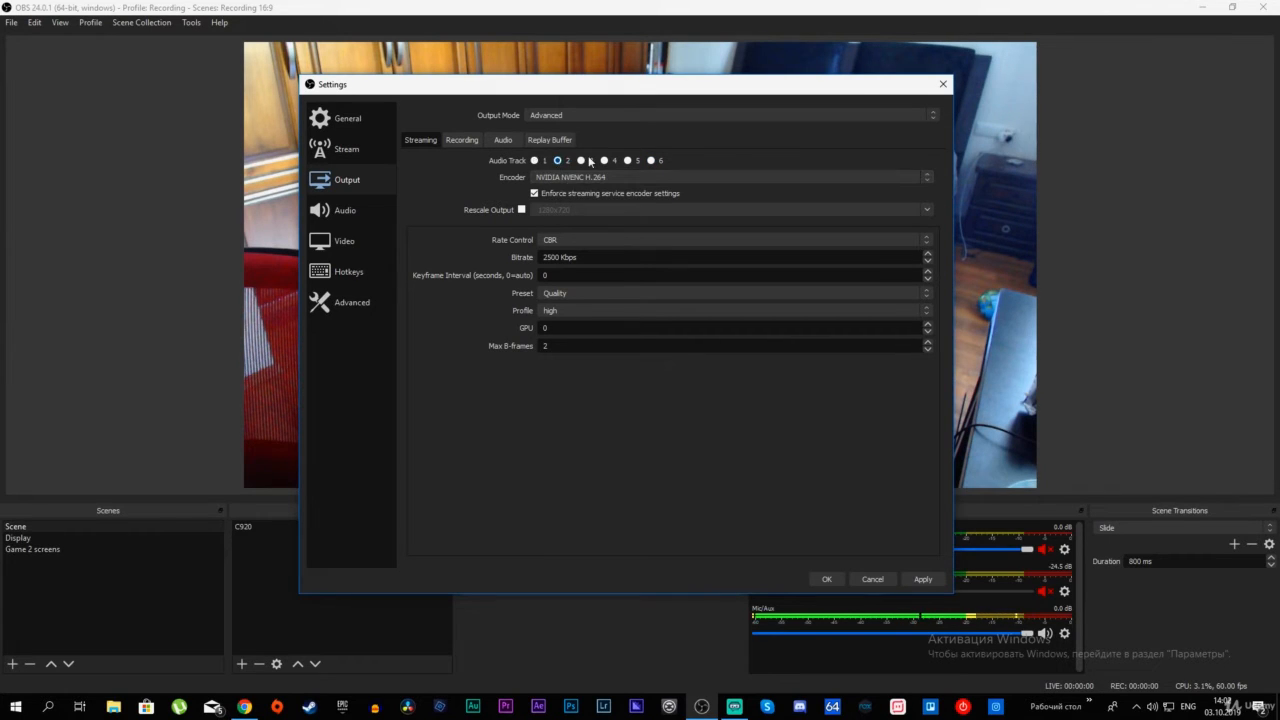
{"action": "left_click", "coordinate": [582, 161]}
{"action": "left_click", "coordinate": [535, 161]}
Examine the recording formats, keeping mp4, and compare the Custom Output (FFmpeg) recording type with Standard
{"action": "left_click", "coordinate": [451, 145]}
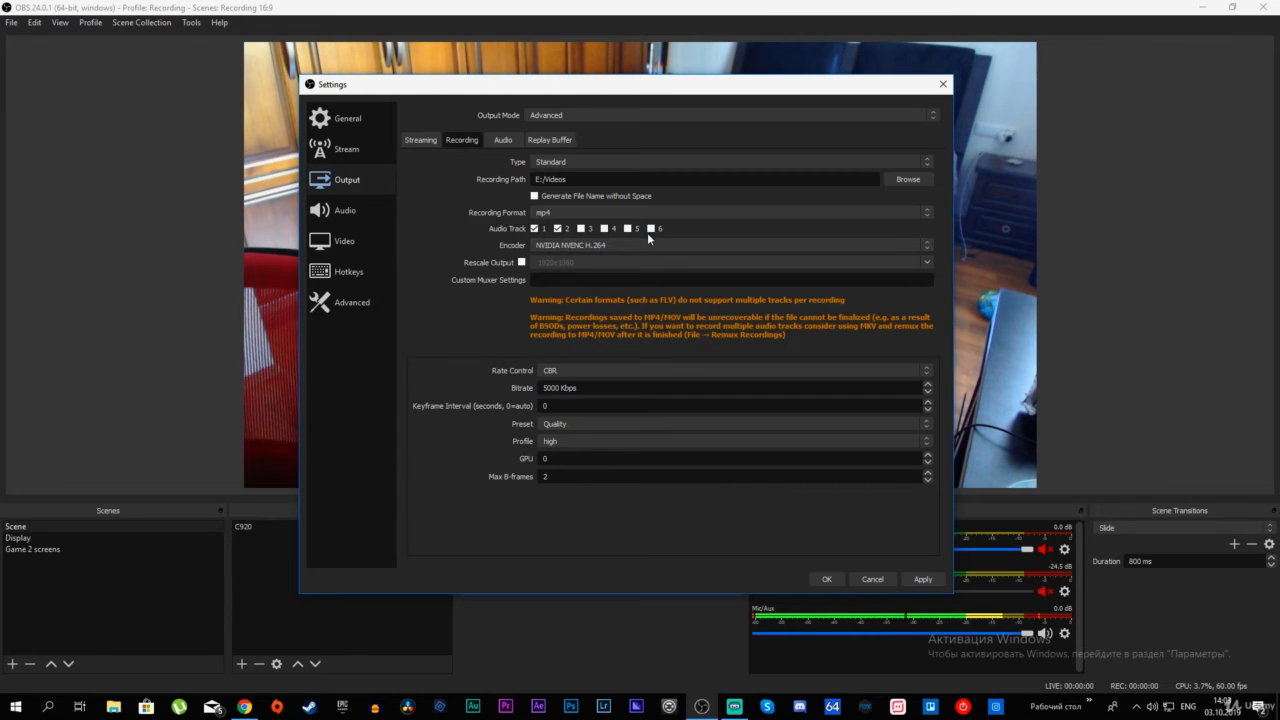
{"action": "left_click", "coordinate": [567, 213]}
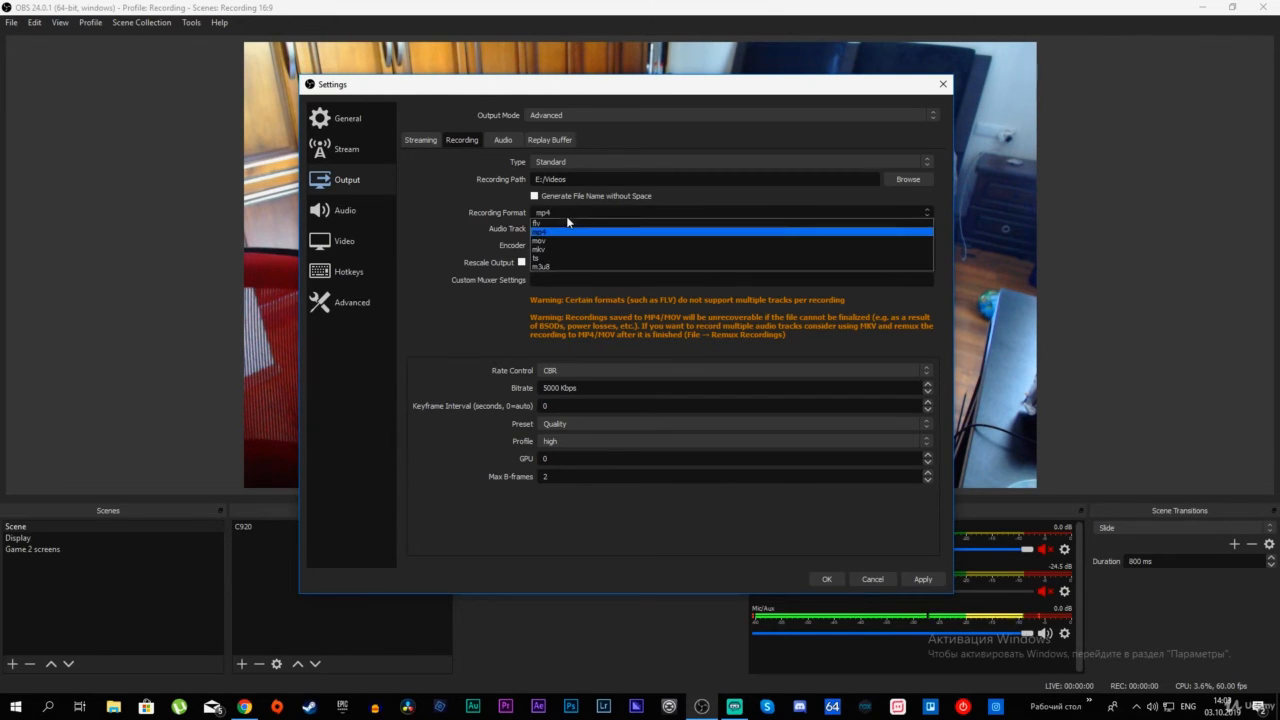
{"action": "left_click", "coordinate": [567, 231]}
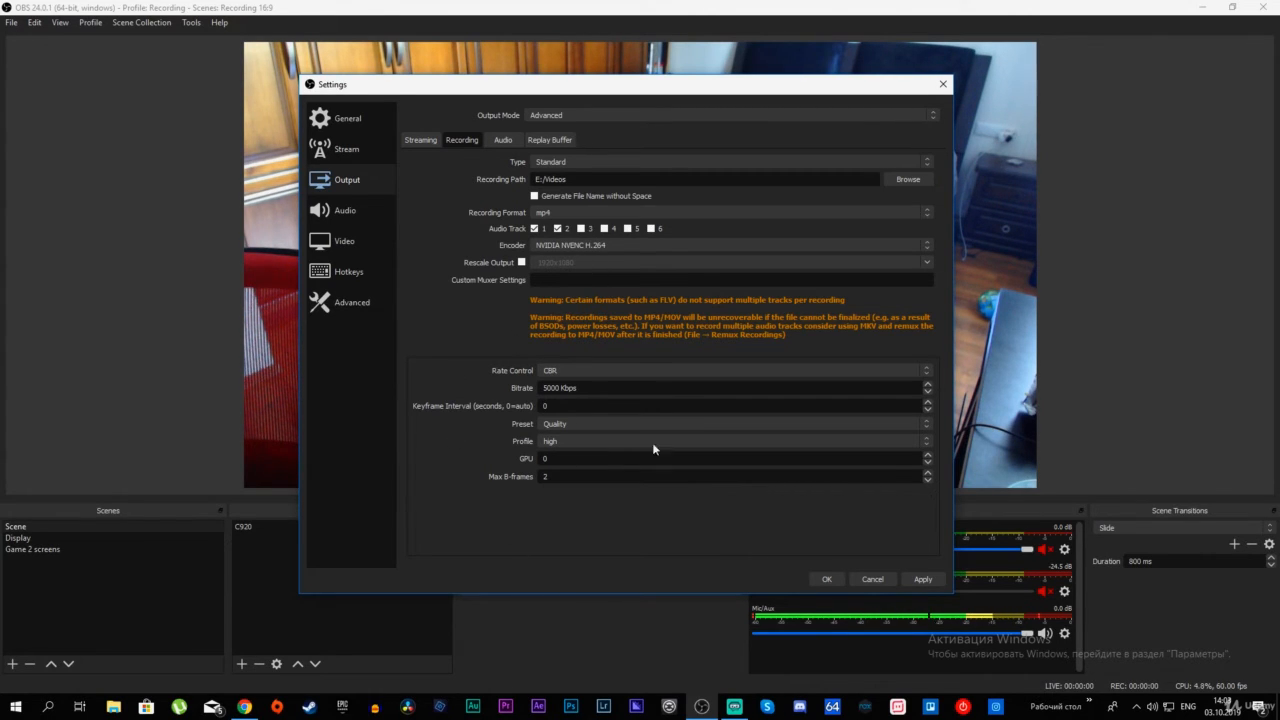
{"action": "left_click", "coordinate": [612, 158]}
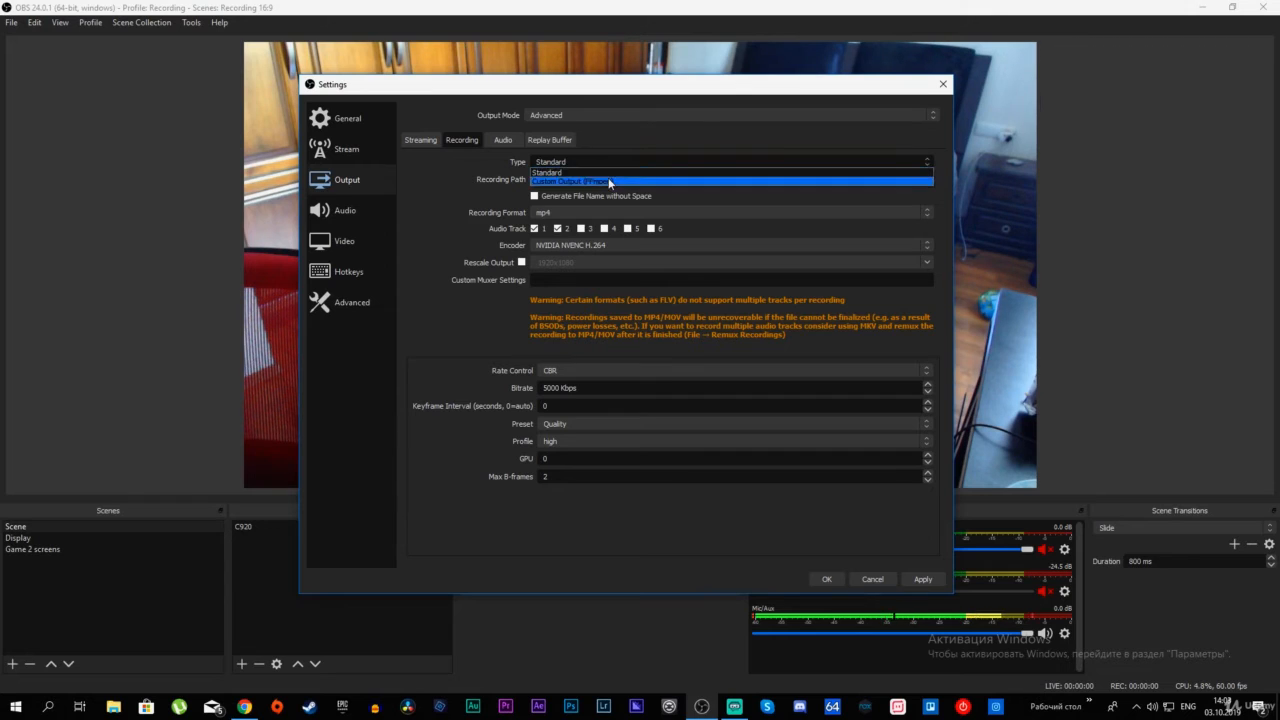
{"action": "left_click", "coordinate": [608, 177]}
{"action": "left_click", "coordinate": [594, 161]}
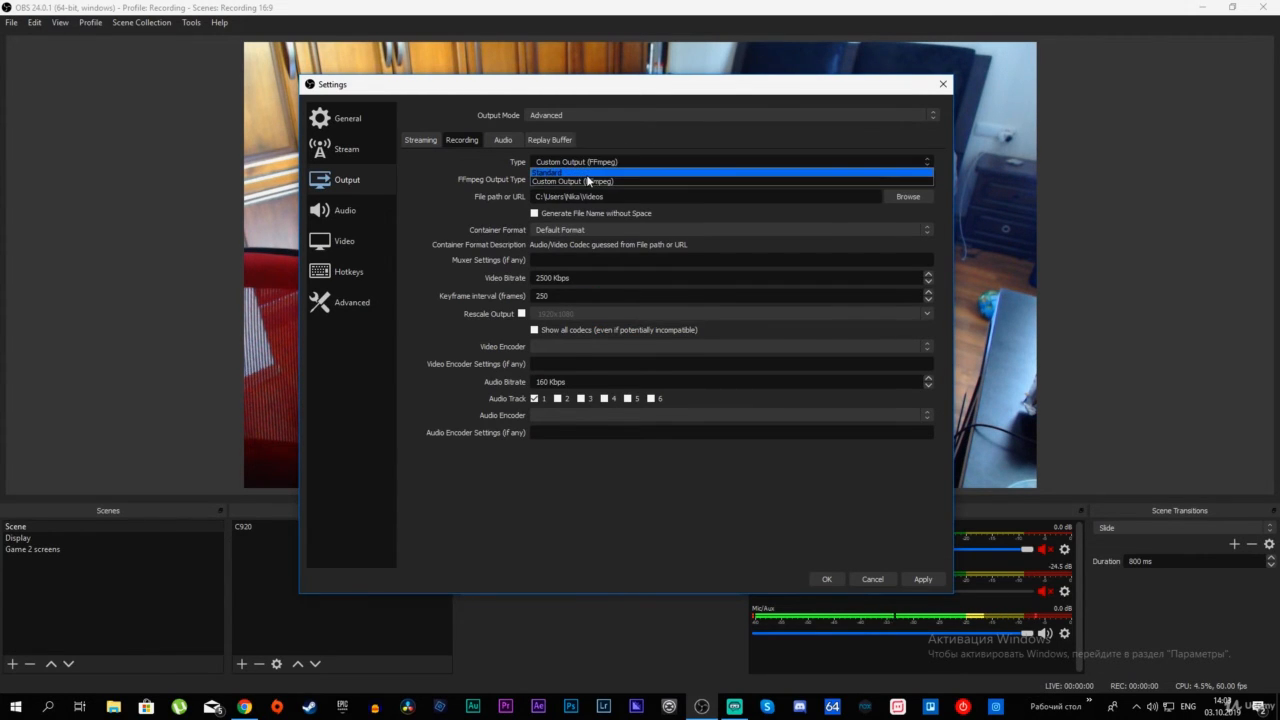
{"action": "left_click", "coordinate": [598, 168]}
Check the audio bitrate options for Track 1 and the replay buffer setting
{"action": "left_click", "coordinate": [494, 138]}
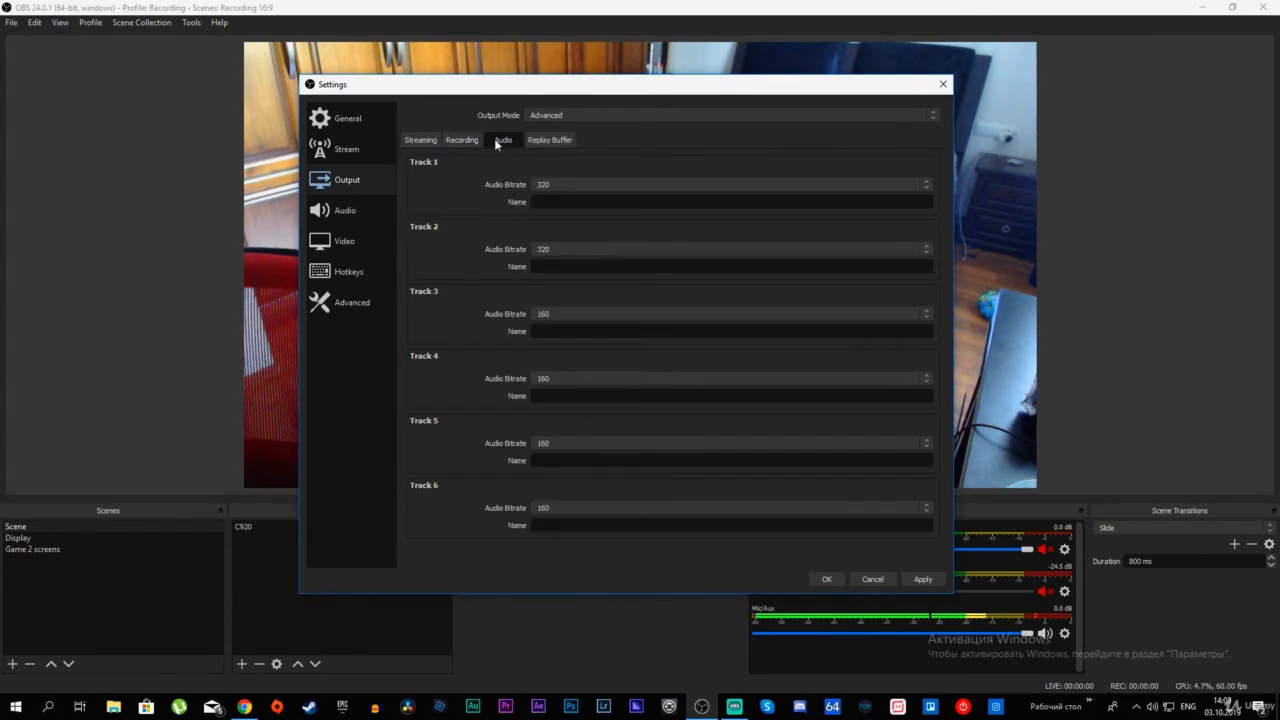
{"action": "left_click", "coordinate": [540, 184]}
{"action": "left_click", "coordinate": [542, 183]}
{"action": "left_click", "coordinate": [545, 140]}
Compare the streaming bitrate and encoder settings with those used for recording
{"action": "left_click", "coordinate": [405, 140]}
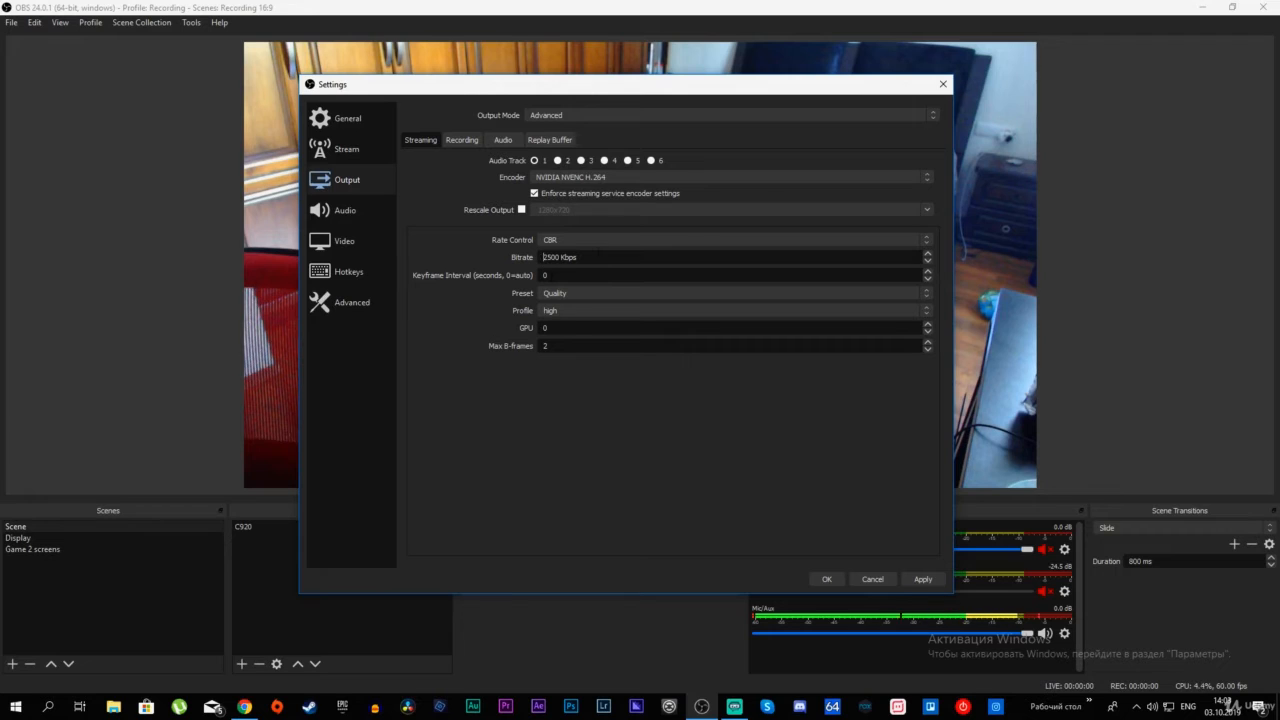
{"action": "mouse_move", "coordinate": [541, 257]}
{"action": "left_mouse_down"}
{"action": "mouse_move", "coordinate": [598, 256]}
{"action": "mouse_move", "coordinate": [541, 257]}
{"action": "left_mouse_up"}
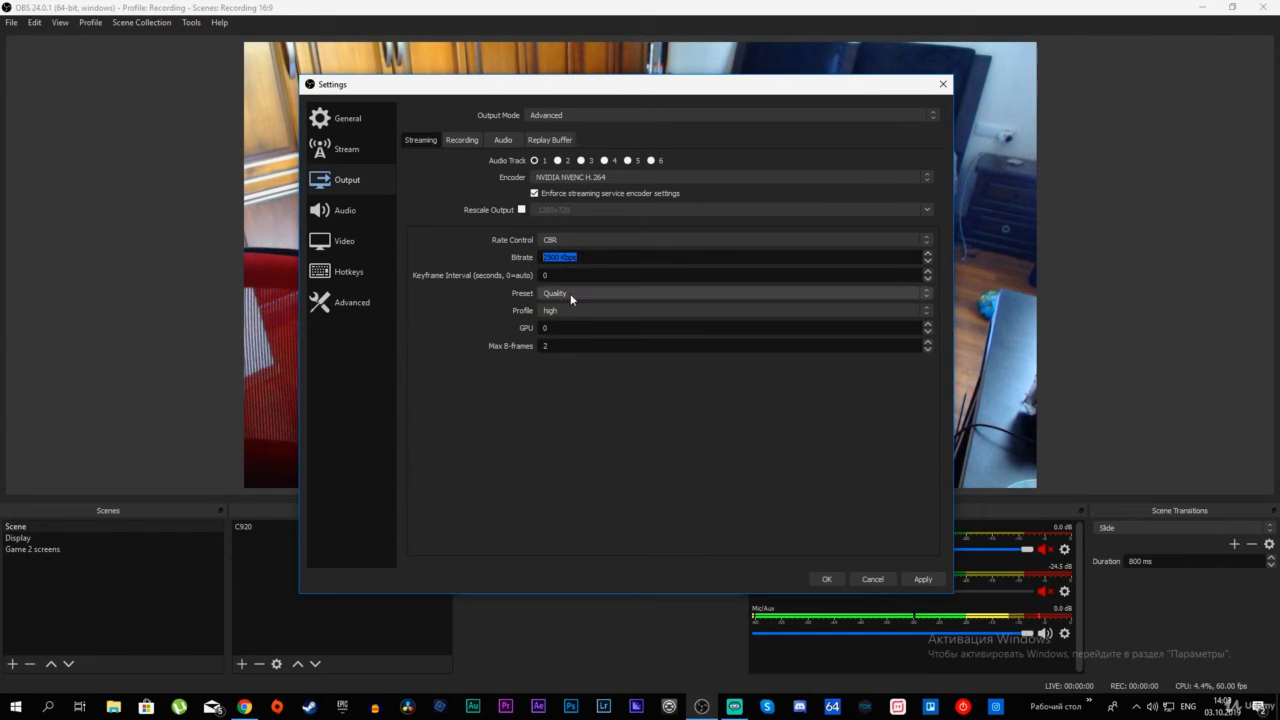
{"action": "left_click", "coordinate": [461, 142]}
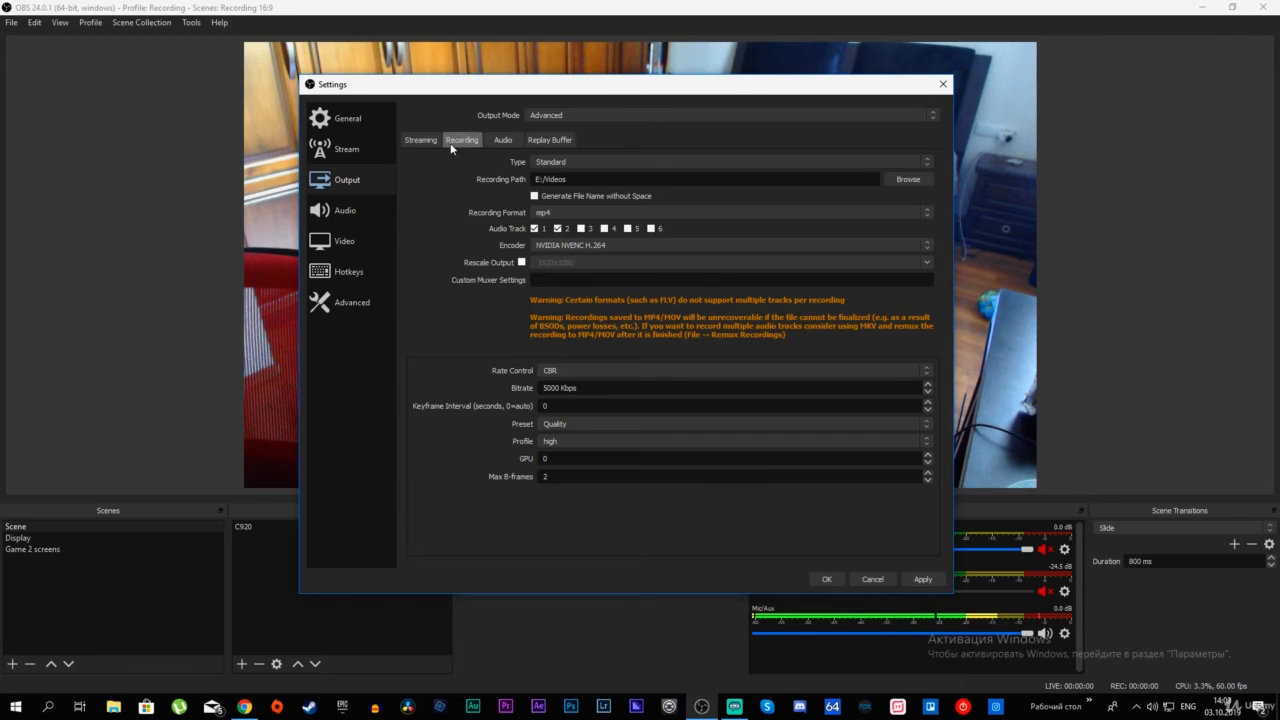
{"action": "left_click", "coordinate": [424, 146]}
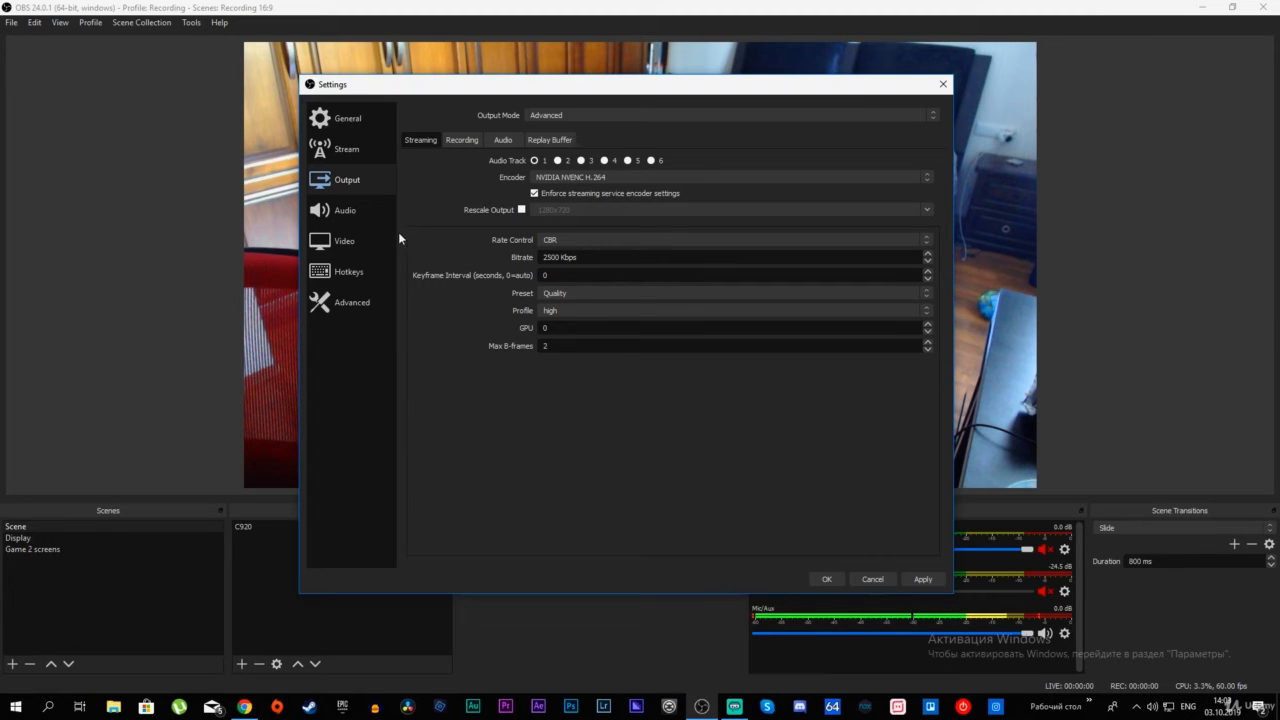
Examine the streaming service choices in the stream settings, expanding the list to show all available services
{"action": "left_click", "coordinate": [356, 151]}
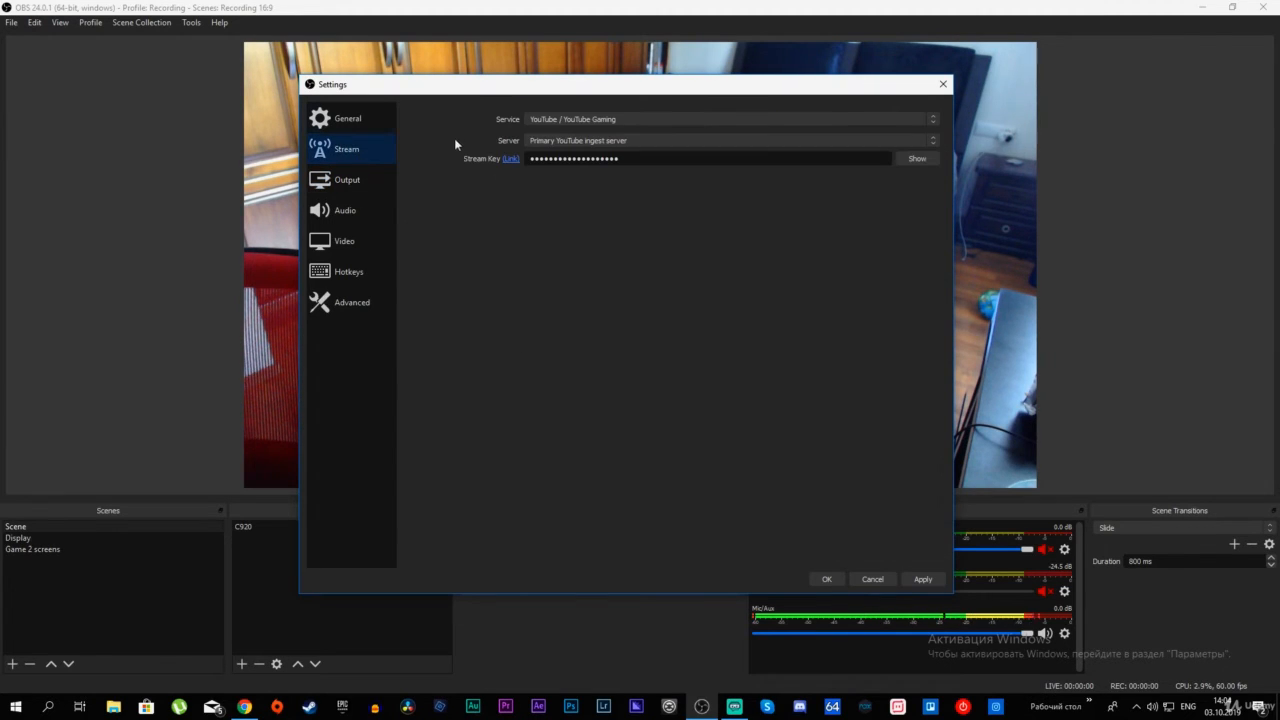
{"action": "left_click", "coordinate": [546, 121]}
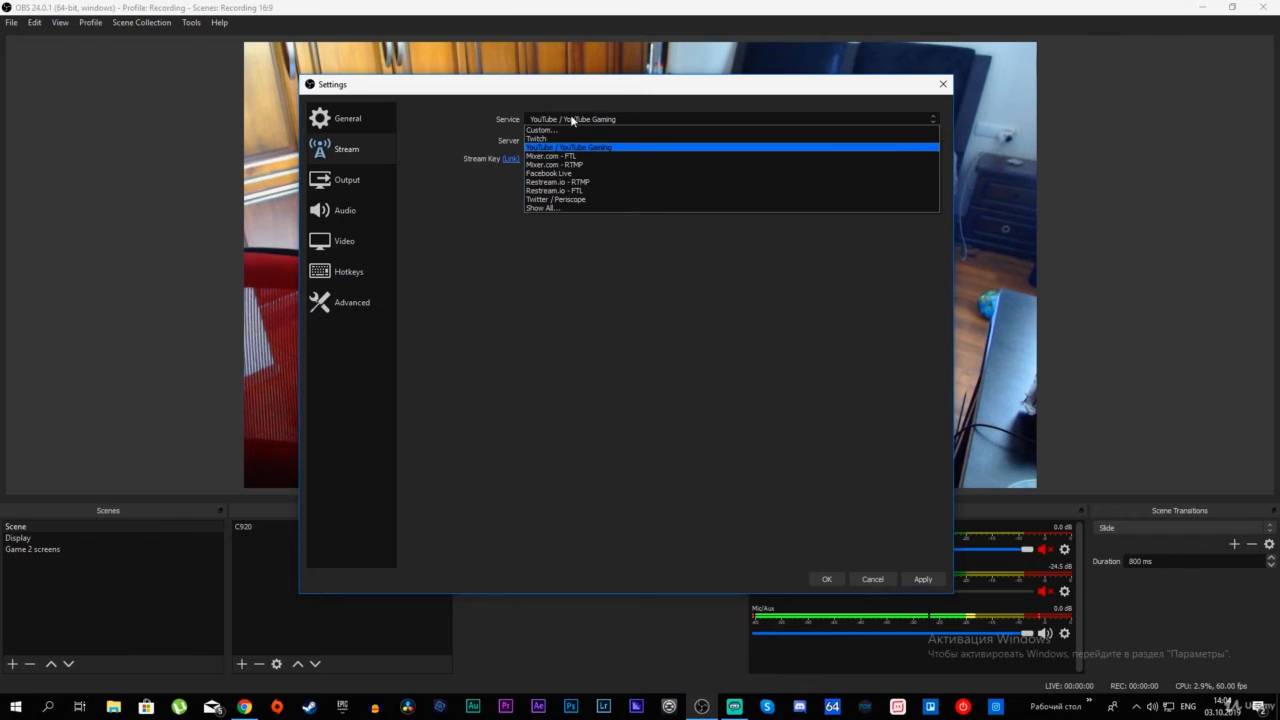
{"action": "left_click", "coordinate": [544, 208]}
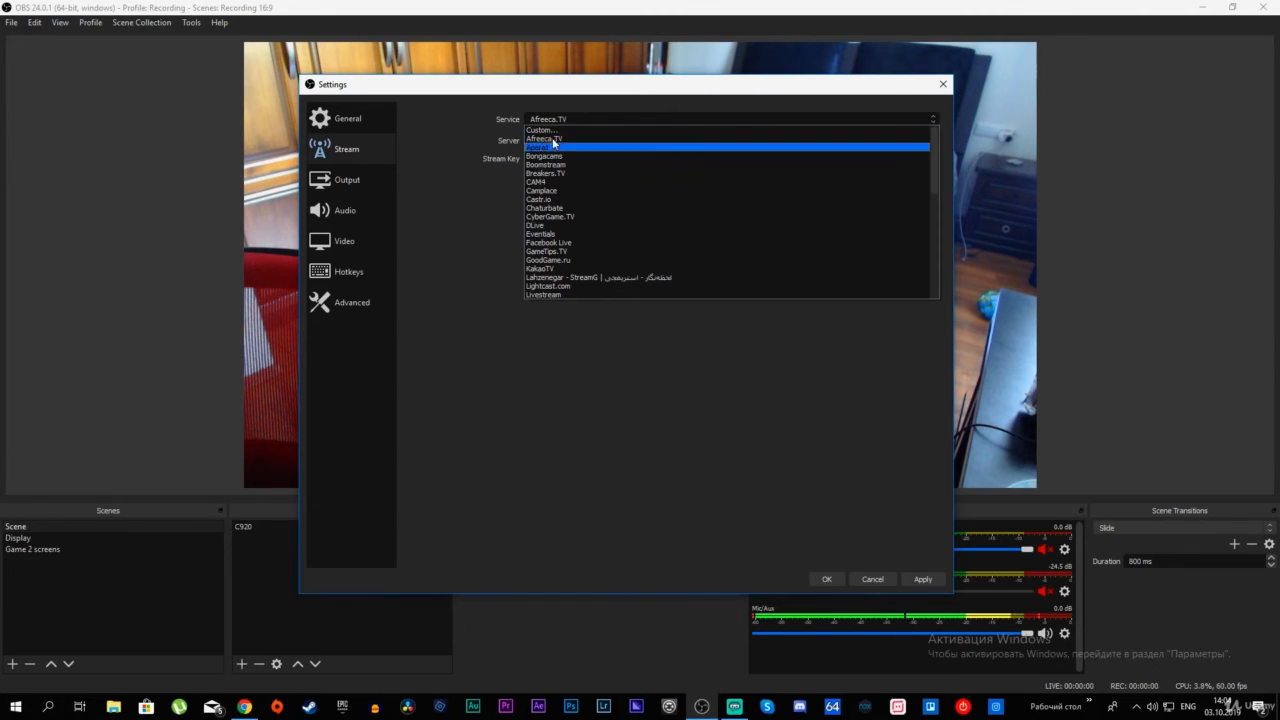
{"action": "scroll", "coordinate": [568, 207], "scroll_direction": "down", "scroll_amount": 4}
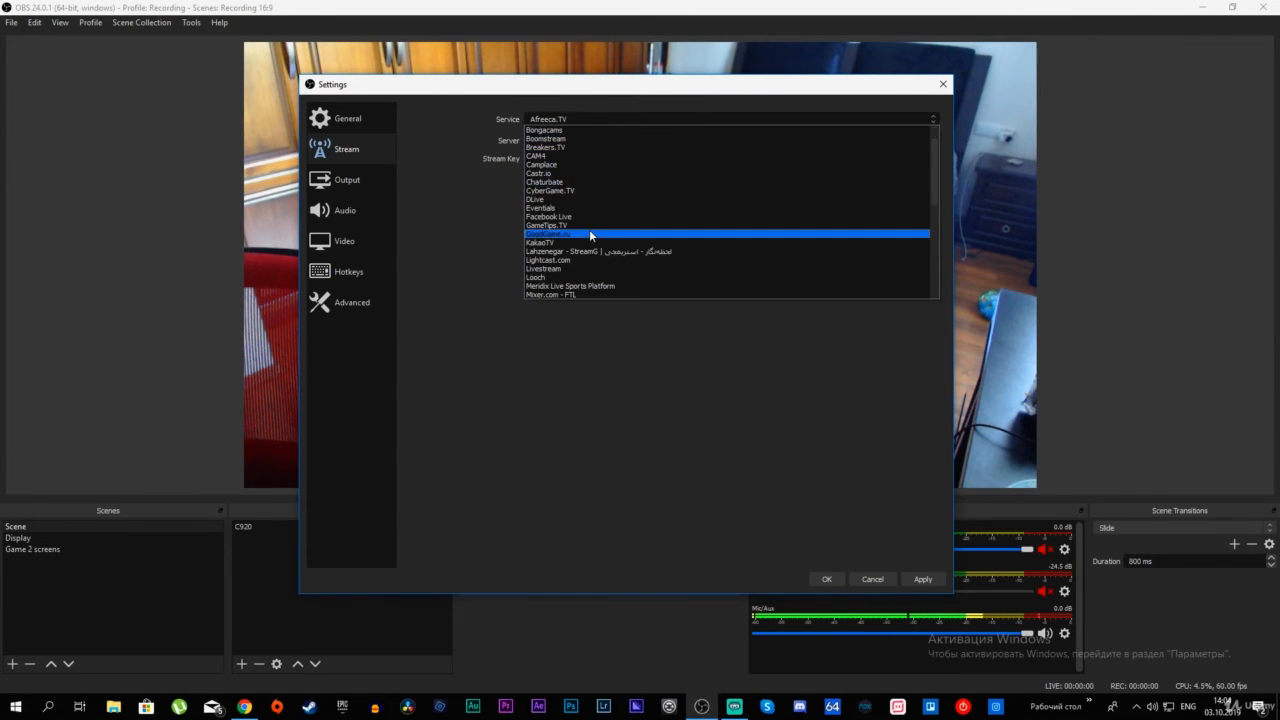
{"action": "scroll", "coordinate": [589, 230], "scroll_direction": "up", "scroll_amount": 2}
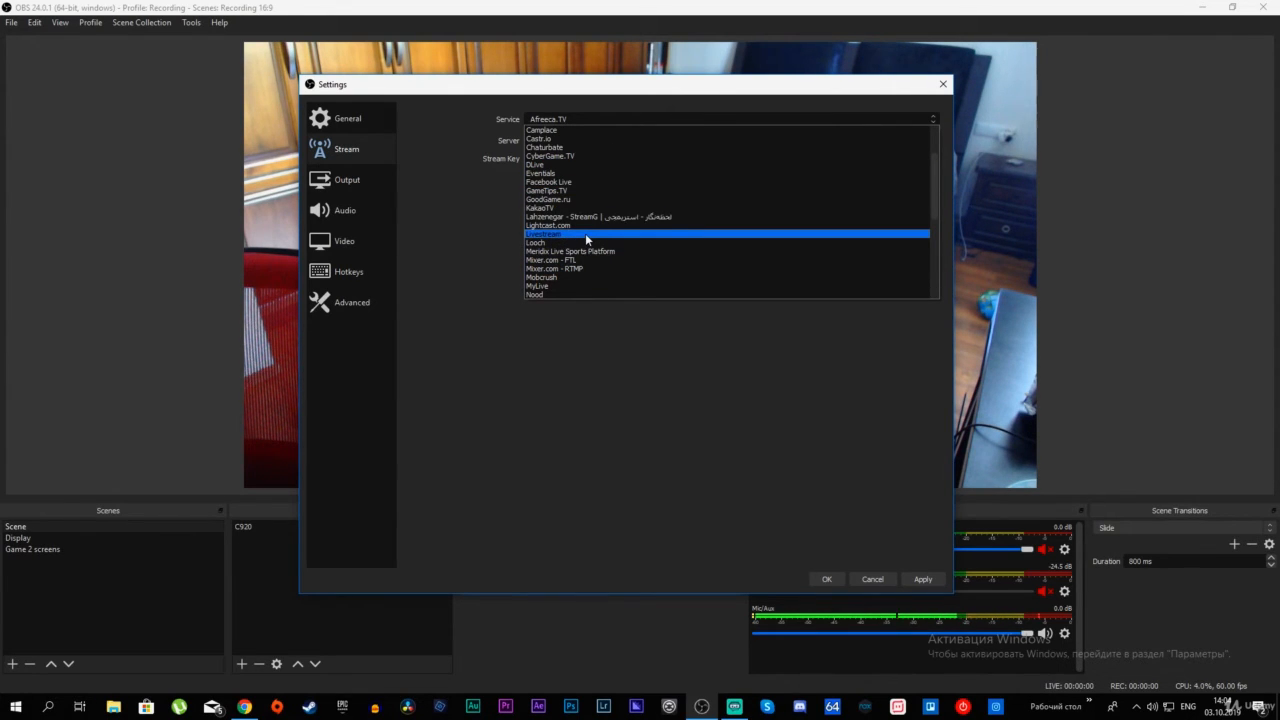
{"action": "scroll", "coordinate": [585, 233], "scroll_direction": "down", "scroll_amount": 2}
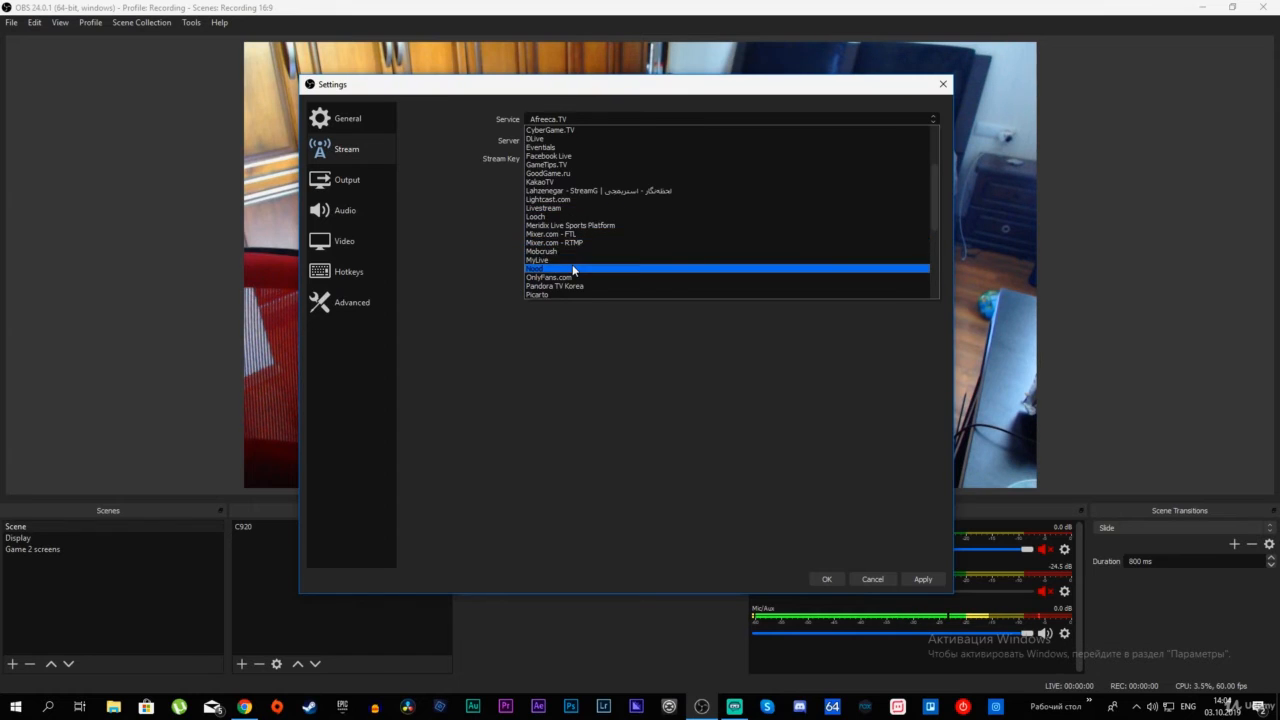
{"action": "scroll", "coordinate": [580, 272], "scroll_direction": "down", "scroll_amount": 2}
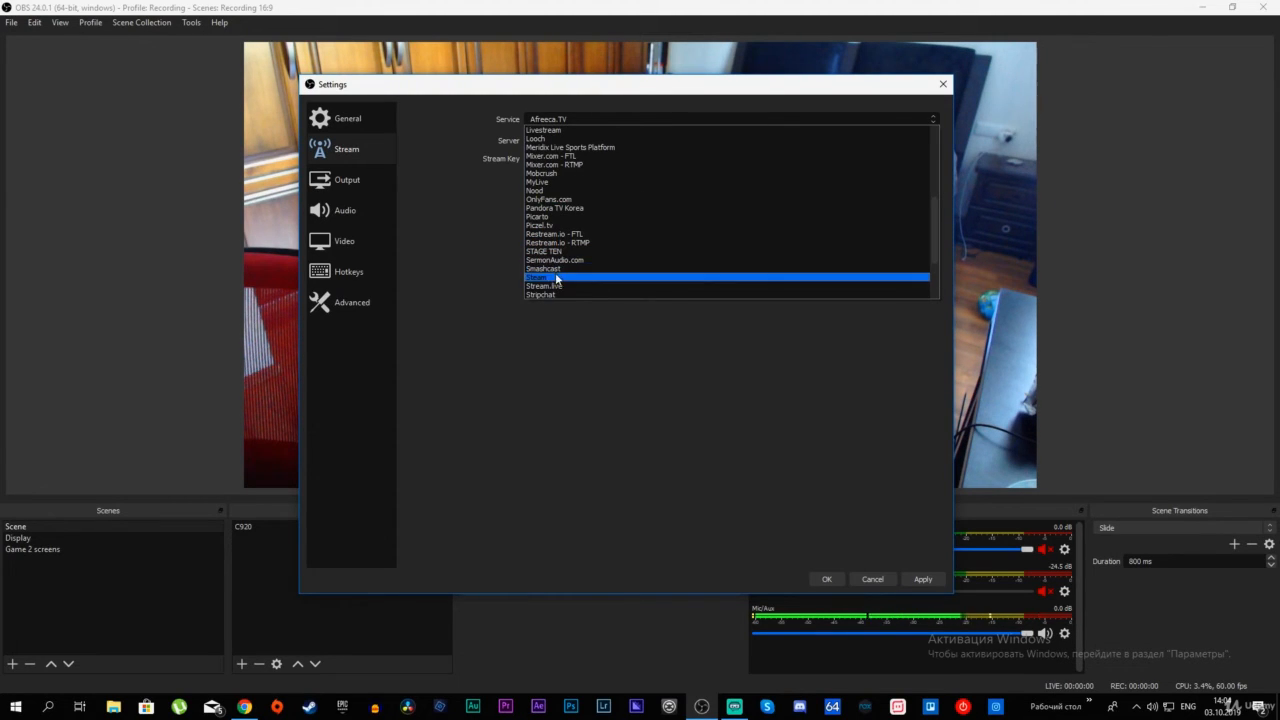
{"action": "scroll", "coordinate": [576, 287], "scroll_direction": "down", "scroll_amount": 1}
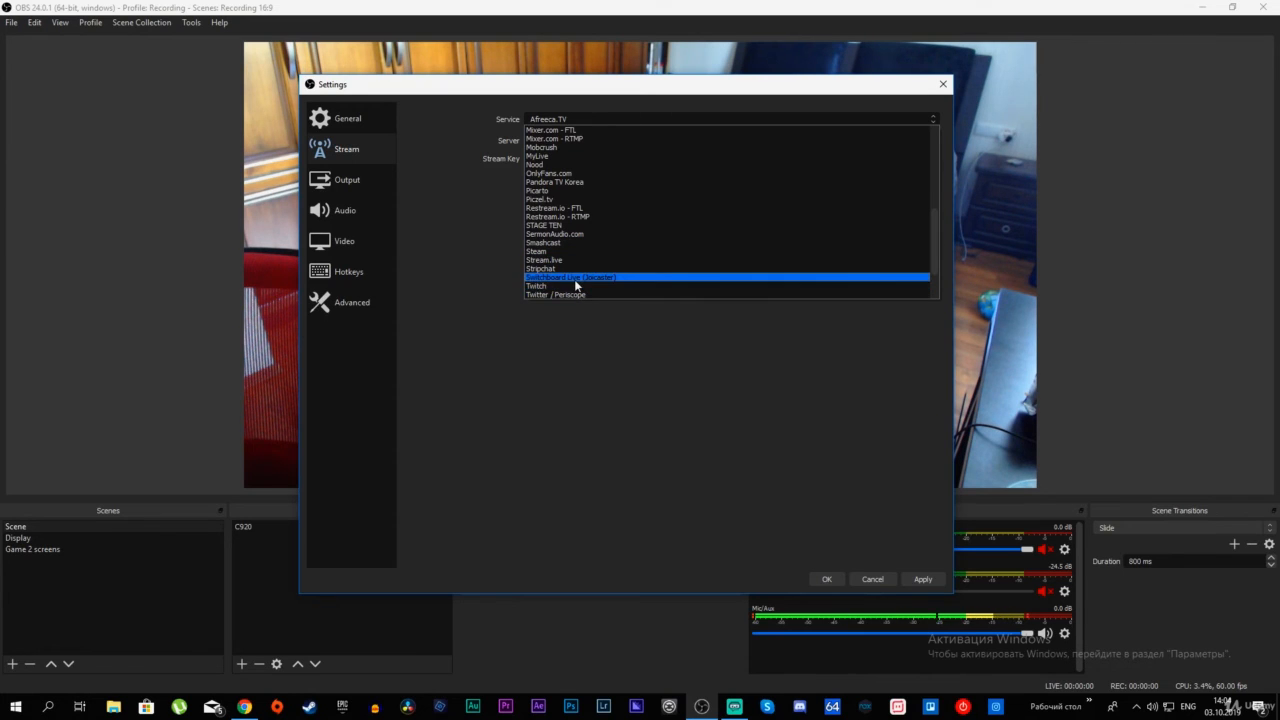
{"action": "scroll", "coordinate": [573, 280], "scroll_direction": "down", "scroll_amount": 2}
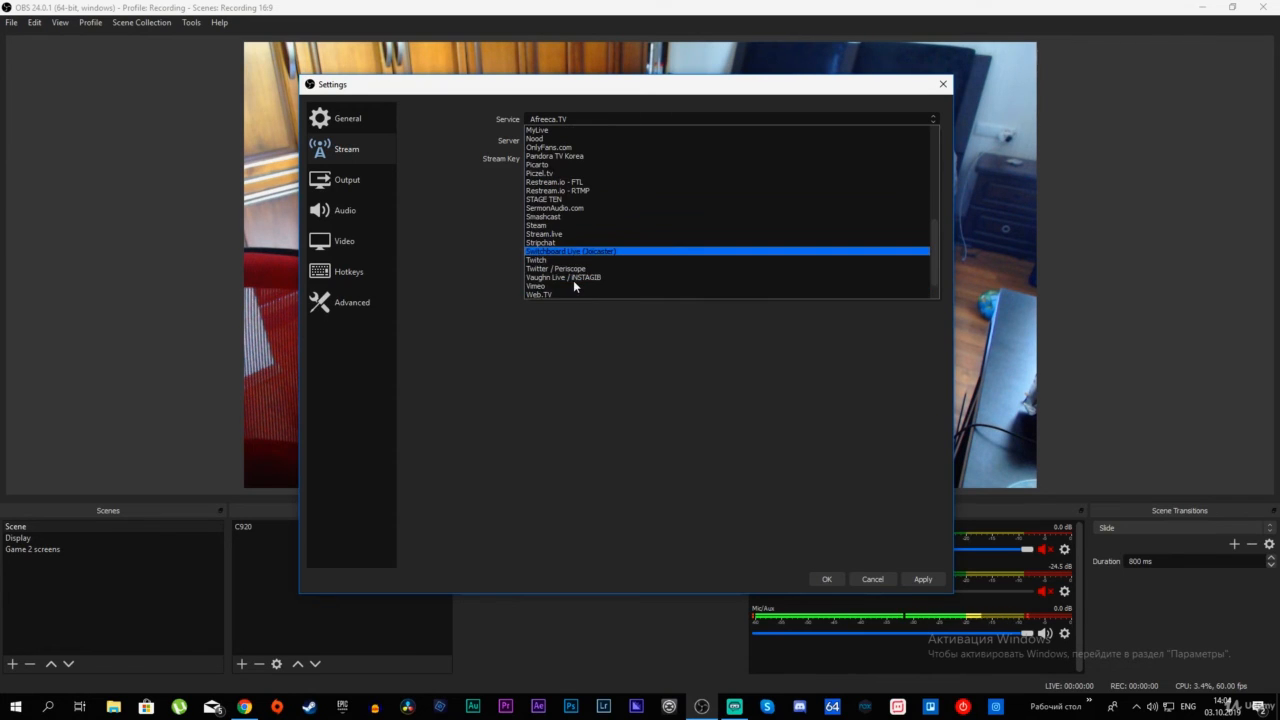
{"action": "left_click", "coordinate": [424, 227]}
Set the streaming service back to YouTube / YouTube Gaming from the full service list
{"action": "left_click", "coordinate": [581, 119]}
{"action": "scroll", "coordinate": [570, 190], "scroll_direction": "down", "scroll_amount": 6}
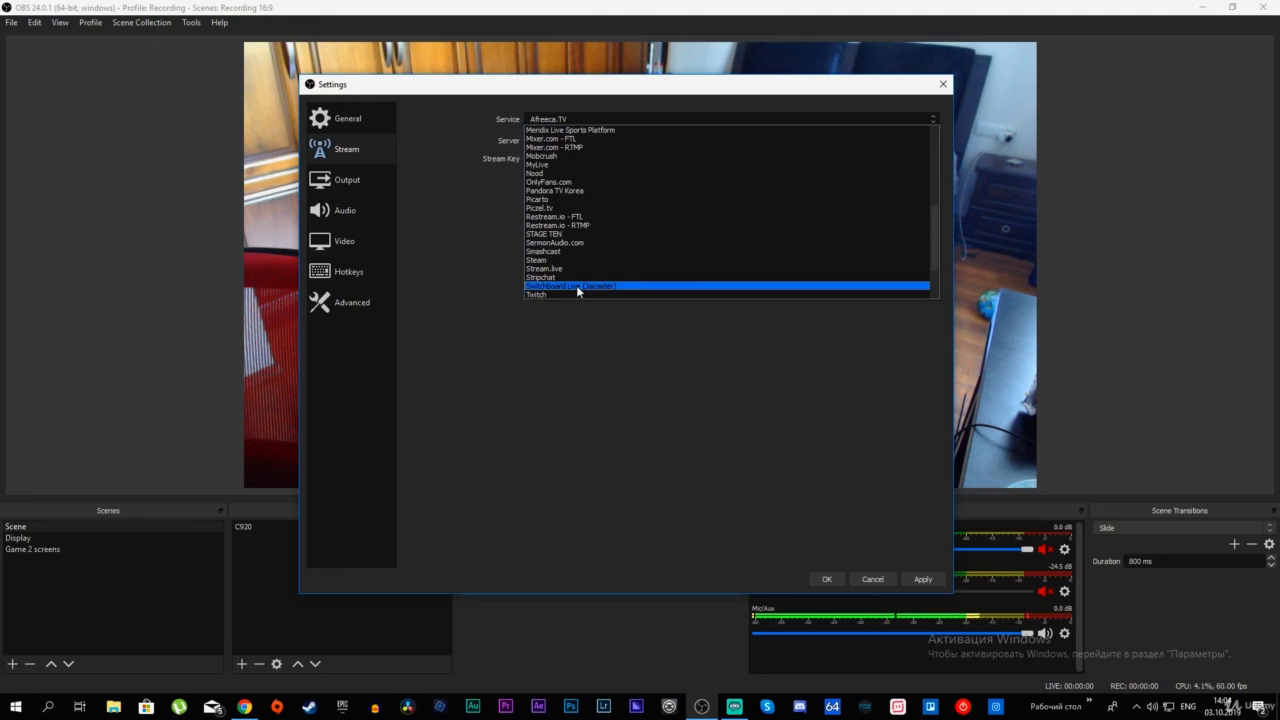
{"action": "scroll", "coordinate": [575, 283], "scroll_direction": "down", "scroll_amount": 4}
{"action": "left_click", "coordinate": [571, 277]}
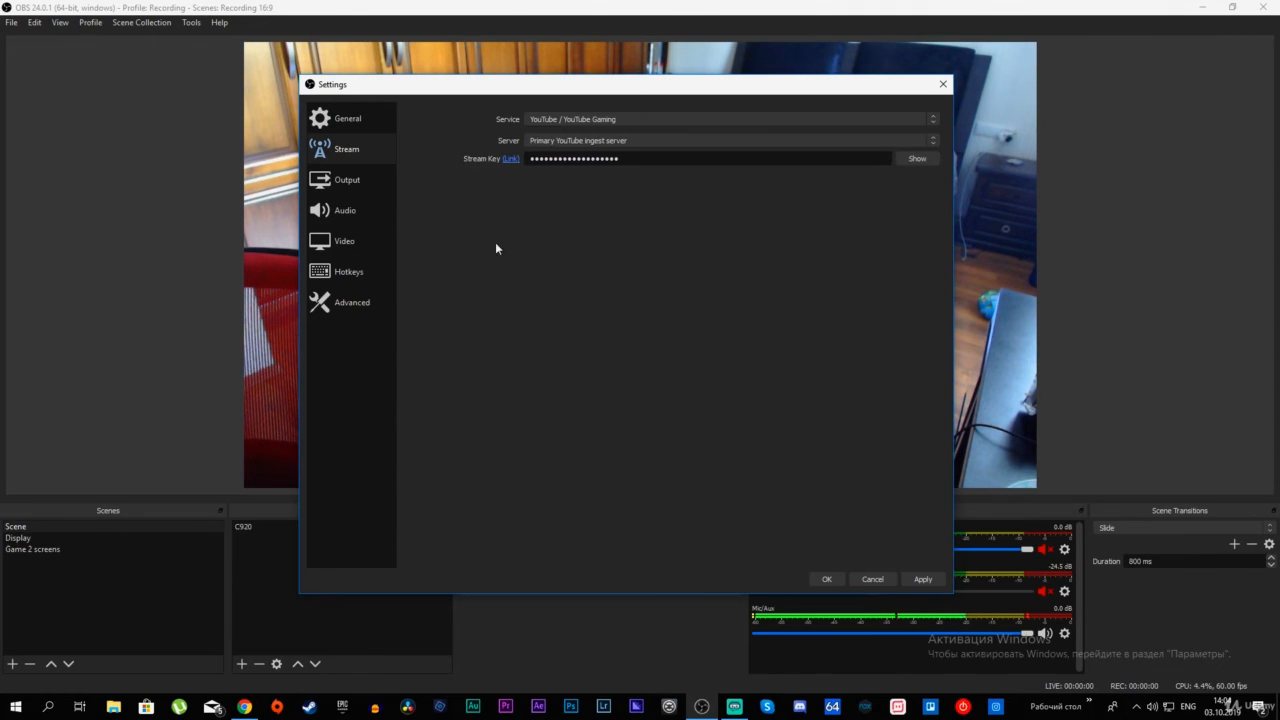
Check the YouTube ingest server choices, keeping the primary server, and recheck the streaming service selection
{"action": "left_click", "coordinate": [546, 141]}
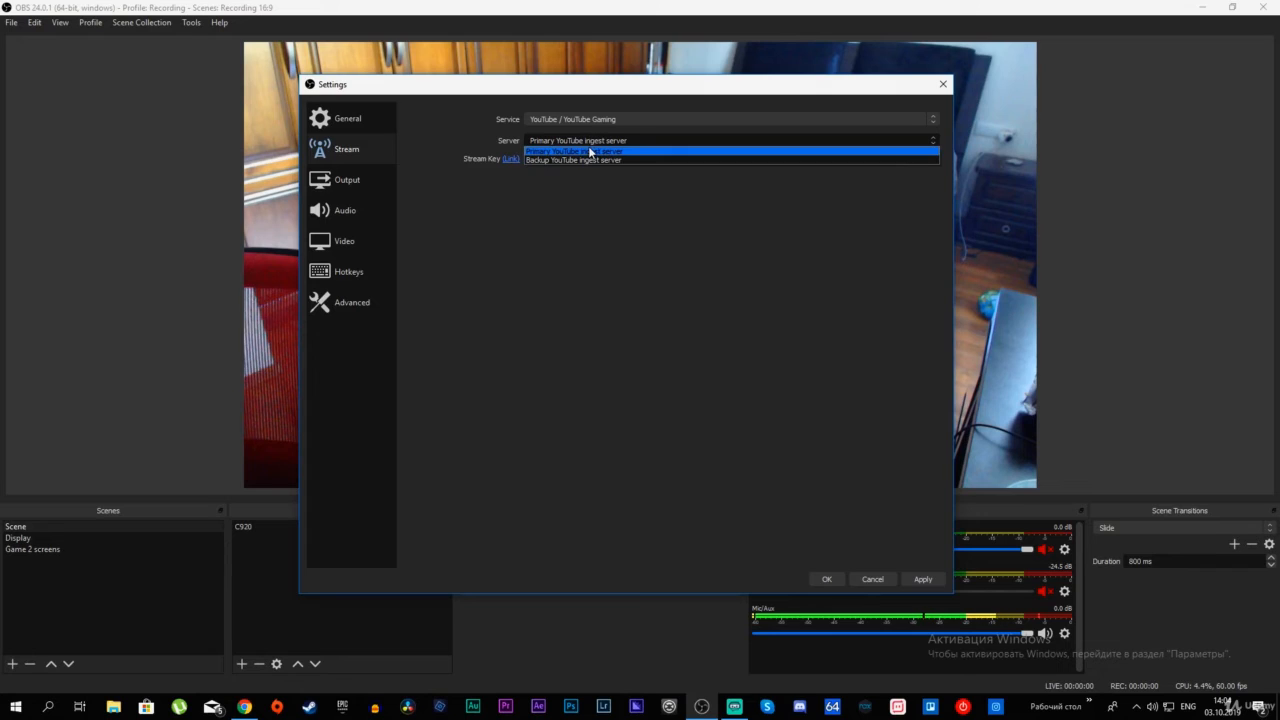
{"action": "left_click", "coordinate": [620, 277]}
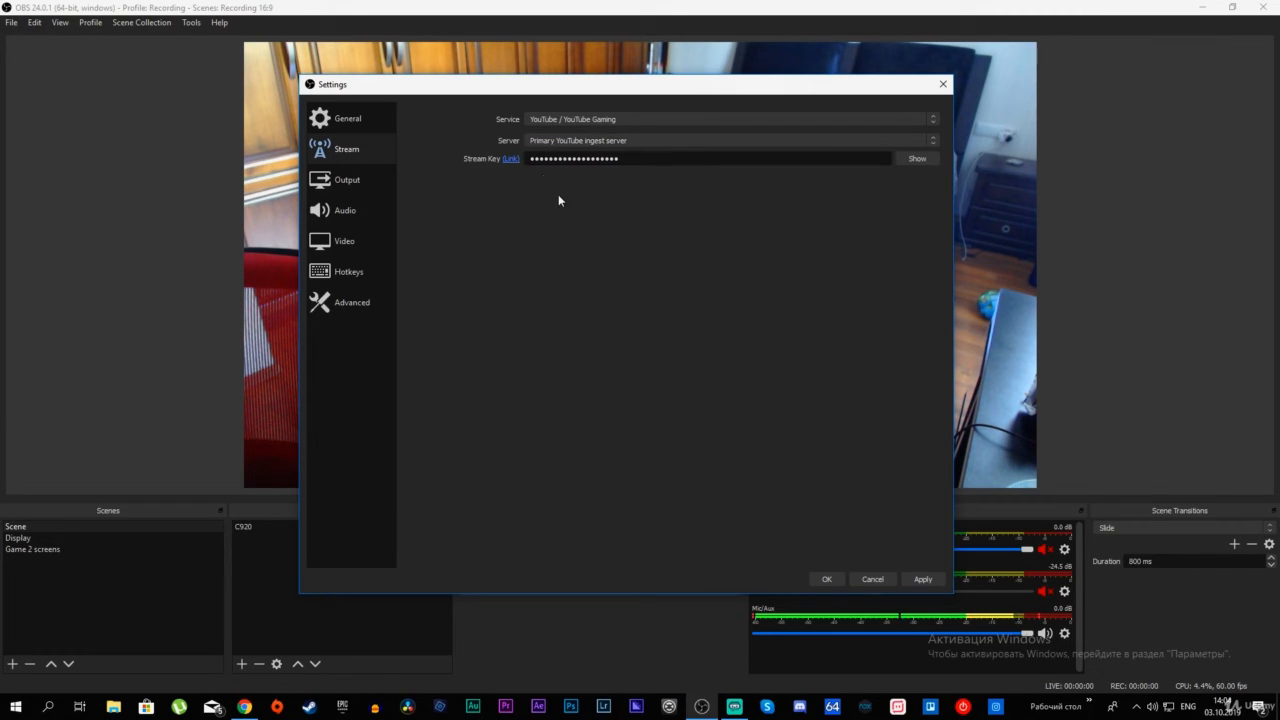
{"action": "left_click", "coordinate": [548, 145]}
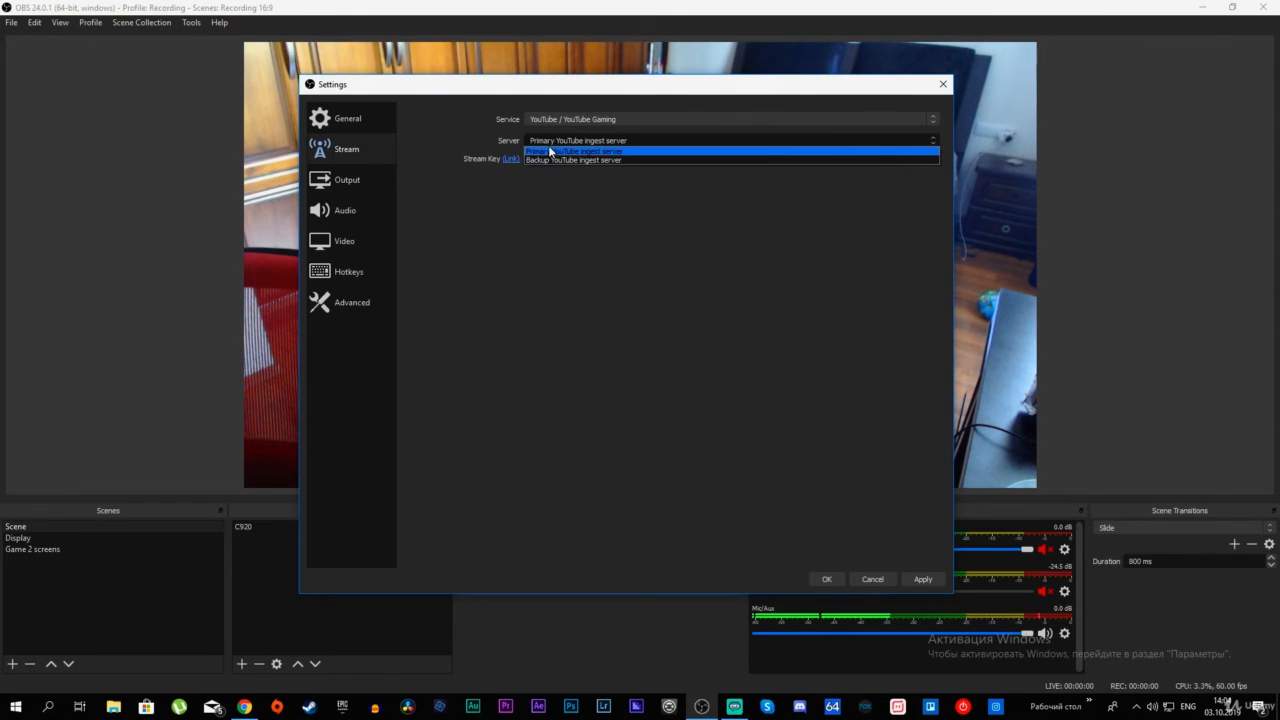
{"action": "left_click", "coordinate": [624, 287]}
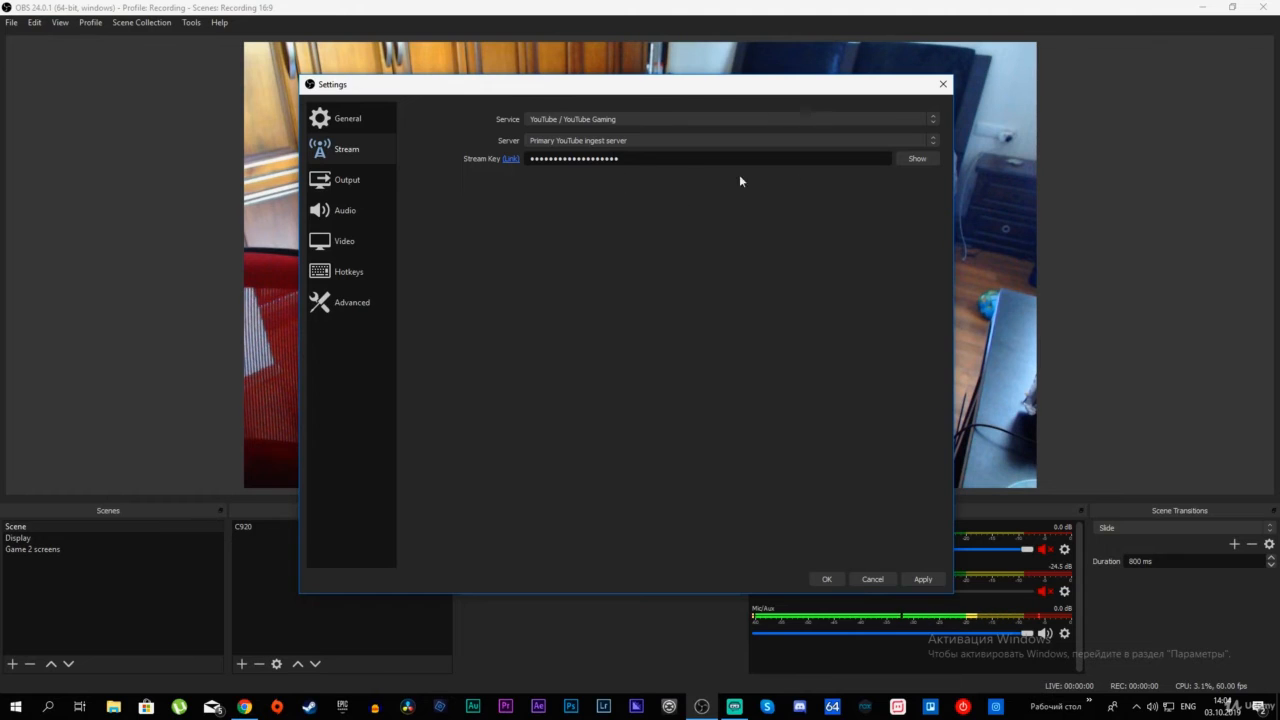
{"action": "left_click", "coordinate": [624, 120]}
{"action": "left_click", "coordinate": [599, 119]}
Check the sample rate and channel options in the audio settings, keeping 44.1khz and Stereo
{"action": "left_click", "coordinate": [366, 213]}
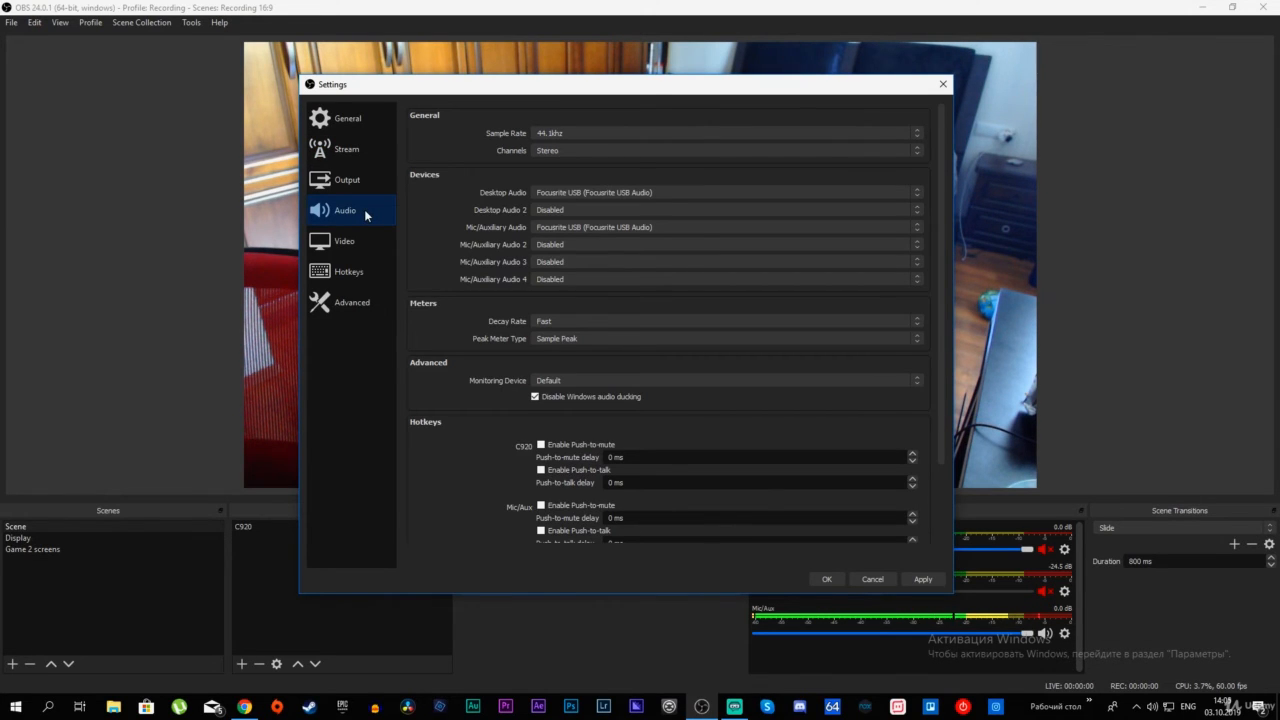
{"action": "left_click", "coordinate": [581, 130]}
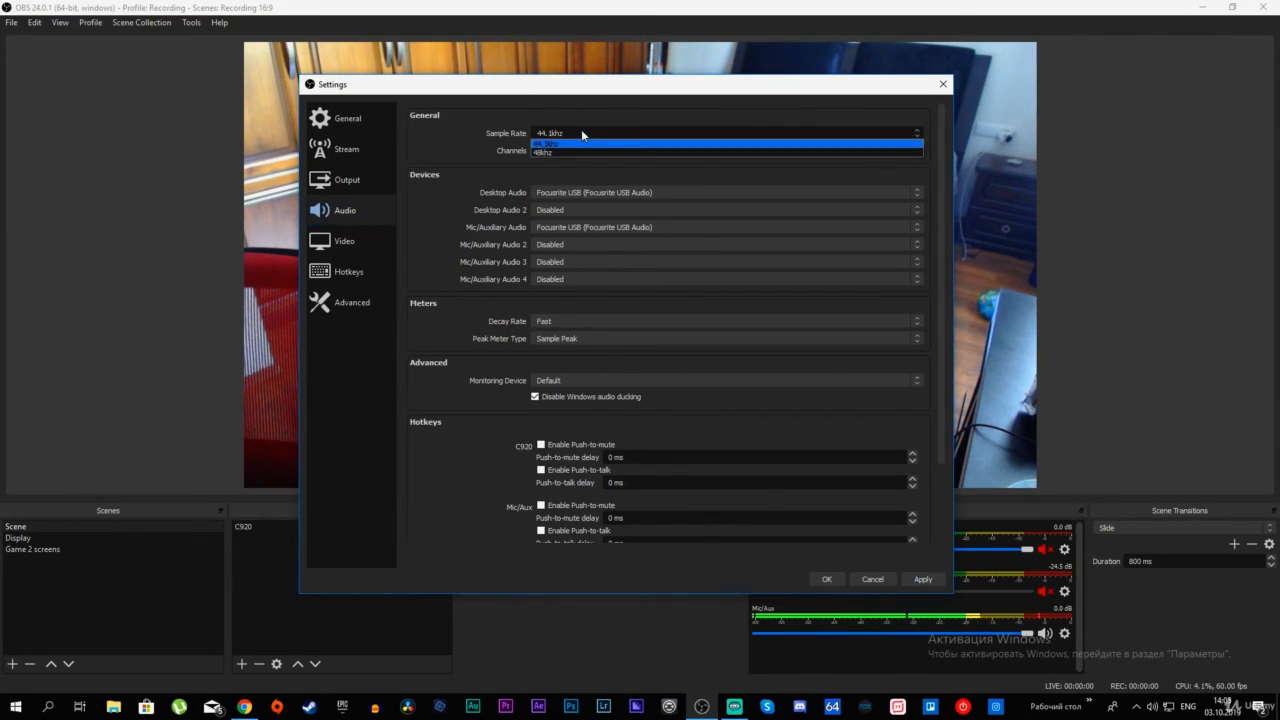
{"action": "left_click", "coordinate": [581, 130]}
{"action": "left_click", "coordinate": [562, 130]}
{"action": "left_click", "coordinate": [590, 131]}
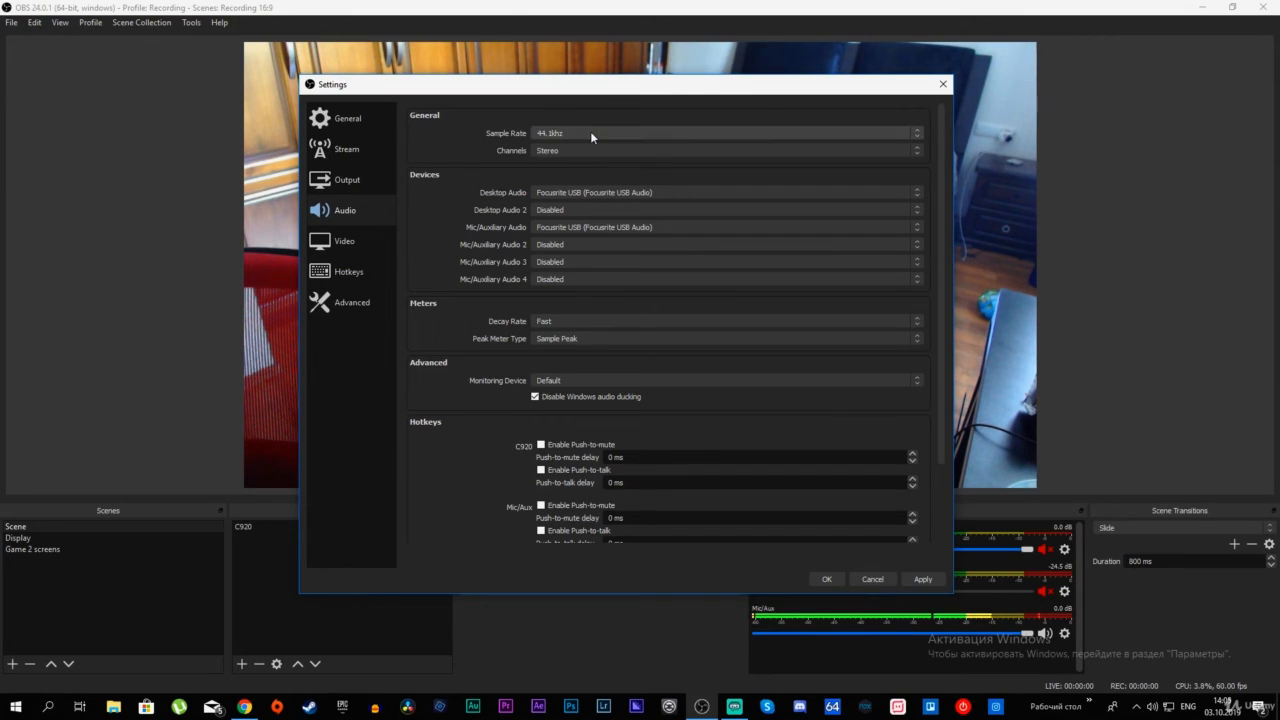
{"action": "left_click", "coordinate": [579, 150]}
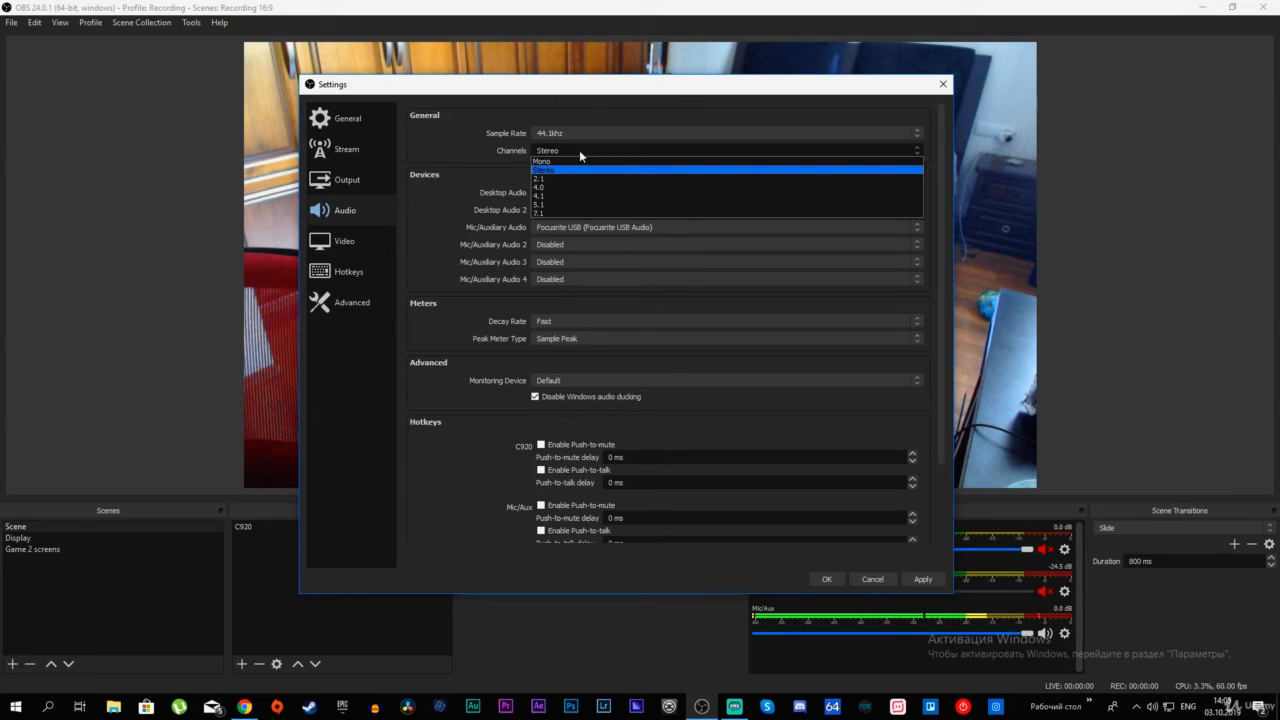
{"action": "left_click", "coordinate": [579, 150]}
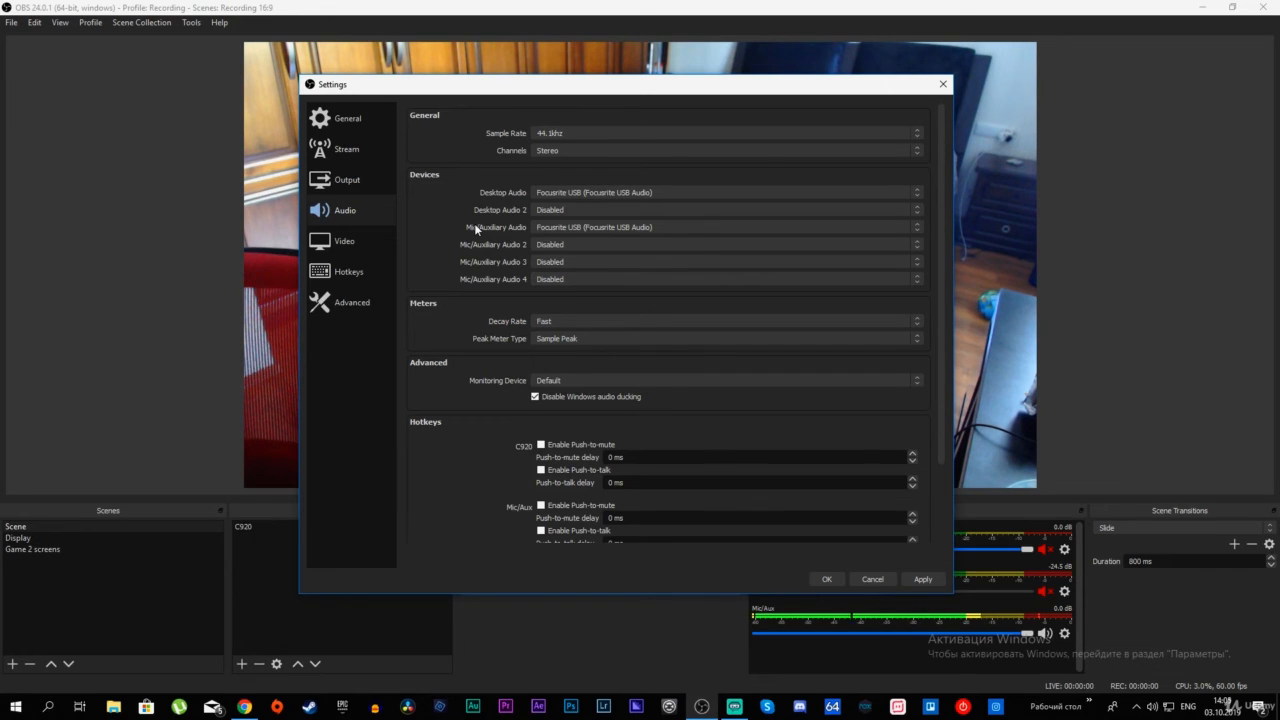
Check the meter decay rate and compare the True Peak meter type with Sample Peak, keeping Fast and Sample Peak
{"action": "left_click", "coordinate": [557, 321]}
{"action": "left_click", "coordinate": [560, 321]}
{"action": "left_click", "coordinate": [578, 337]}
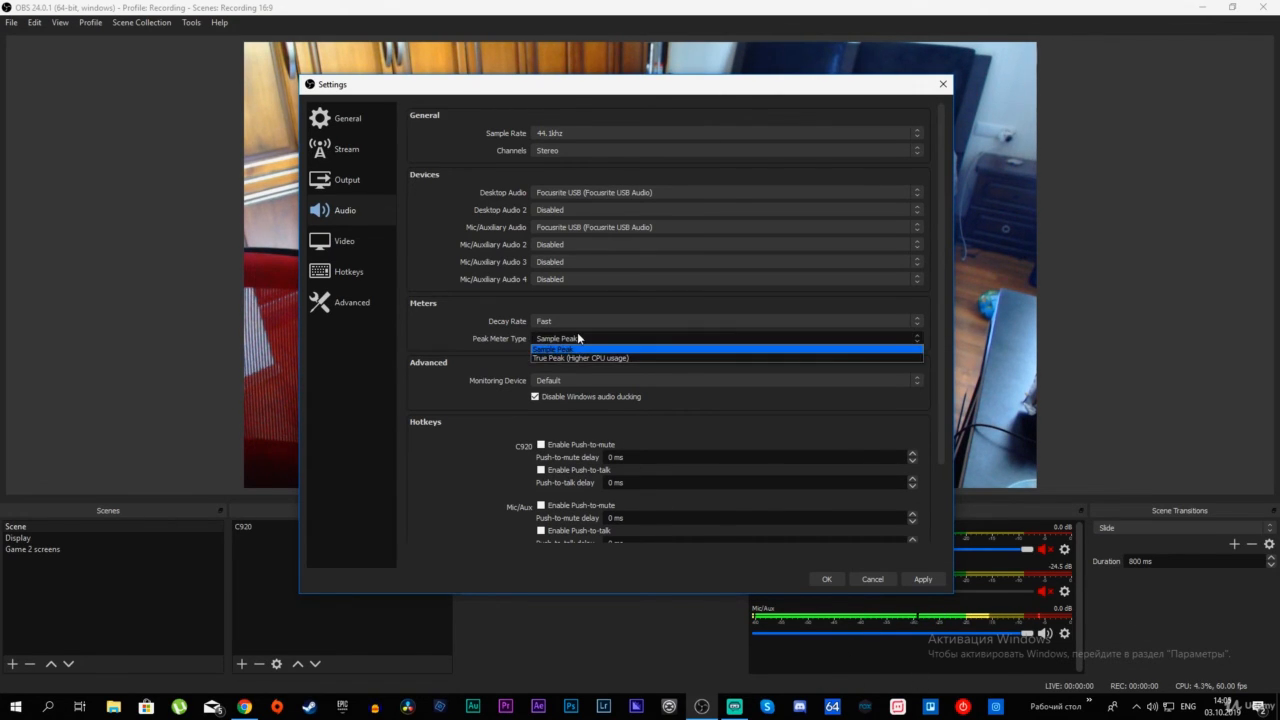
{"action": "left_click", "coordinate": [578, 338]}
{"action": "left_click", "coordinate": [584, 337]}
{"action": "left_click", "coordinate": [579, 357]}
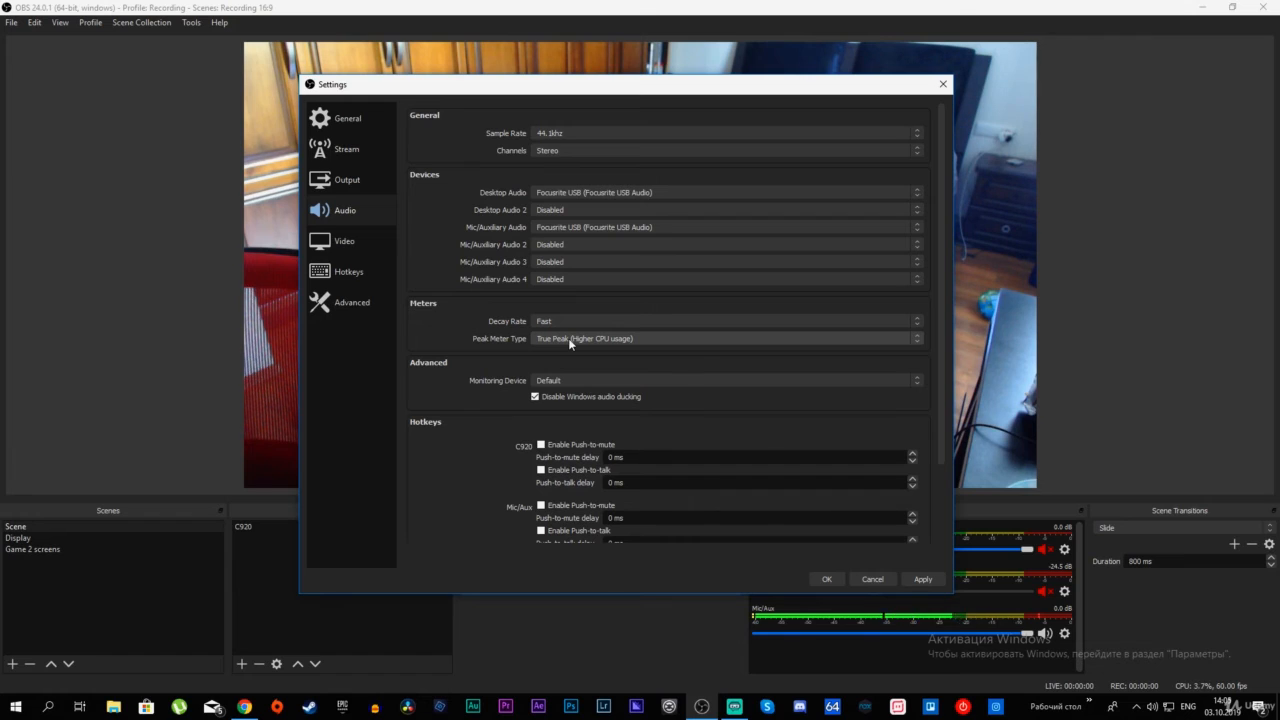
{"action": "left_click", "coordinate": [566, 336]}
{"action": "left_click", "coordinate": [576, 354]}
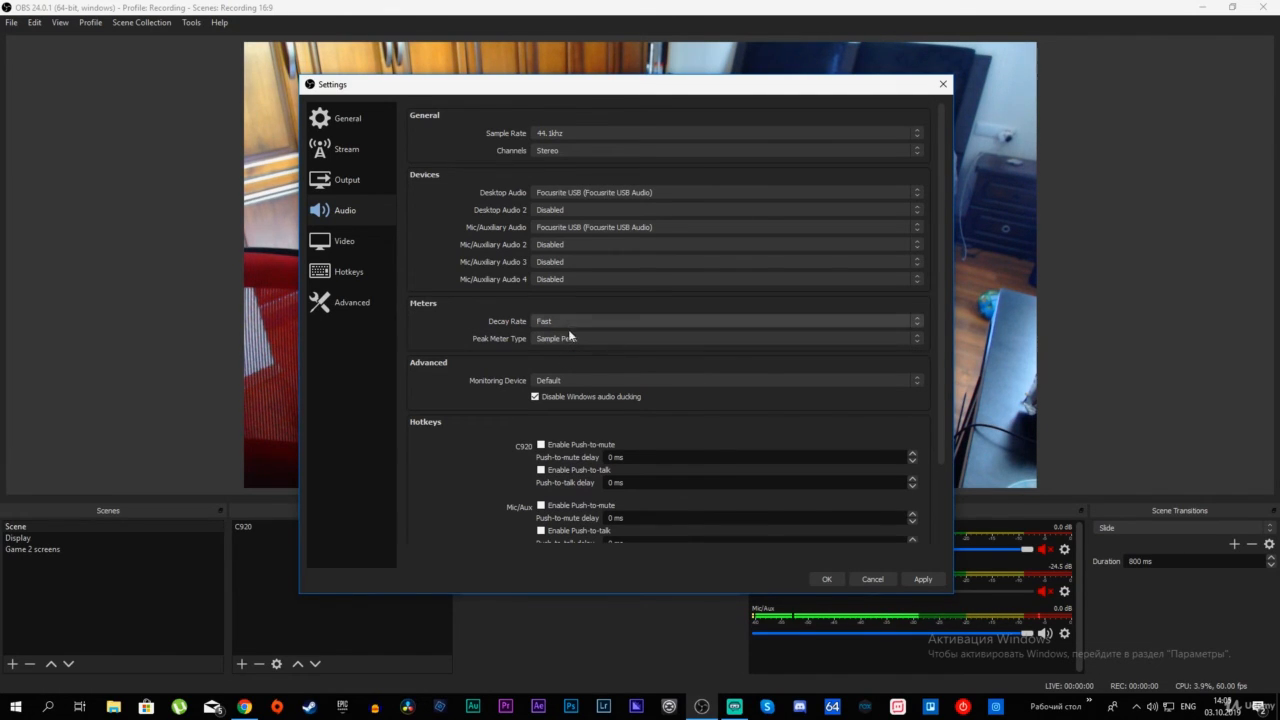
Check the audio monitoring device choices and the push-to-mute and push-to-talk settings, keeping the Default device
{"action": "left_click", "coordinate": [565, 382]}
{"action": "left_click", "coordinate": [638, 381]}
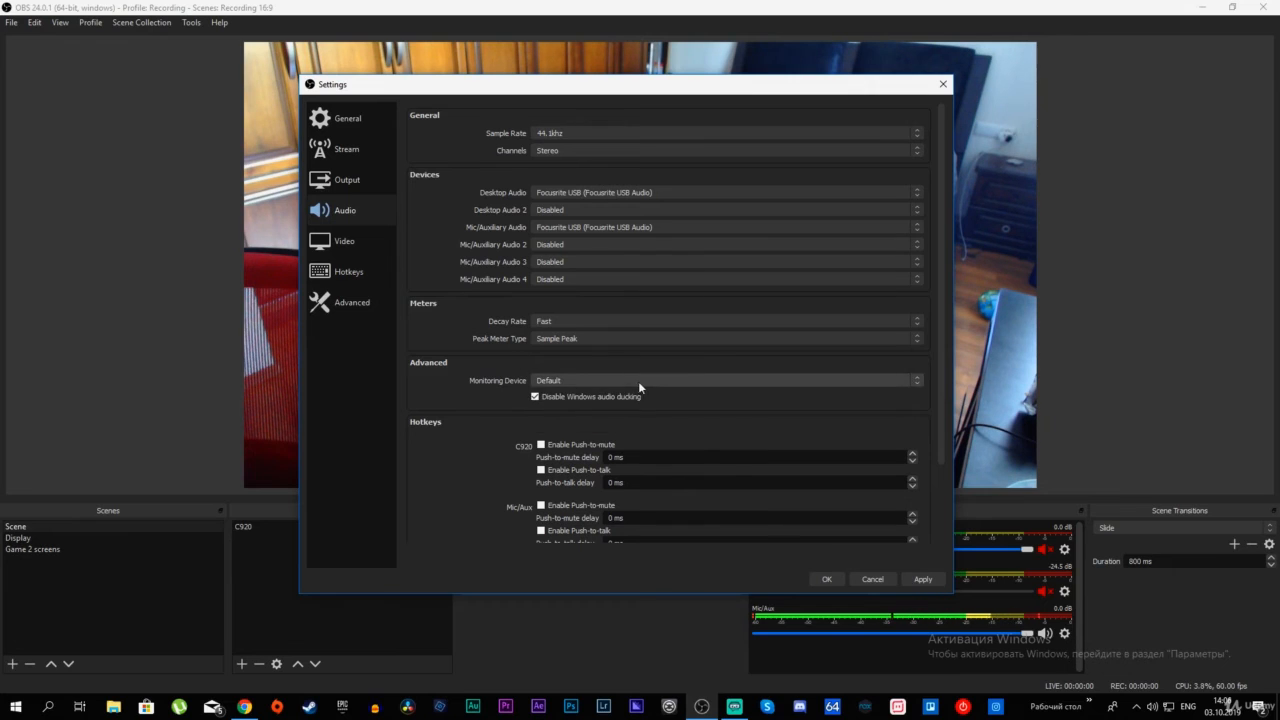
{"action": "scroll", "coordinate": [558, 470], "scroll_direction": "down", "scroll_amount": 3}
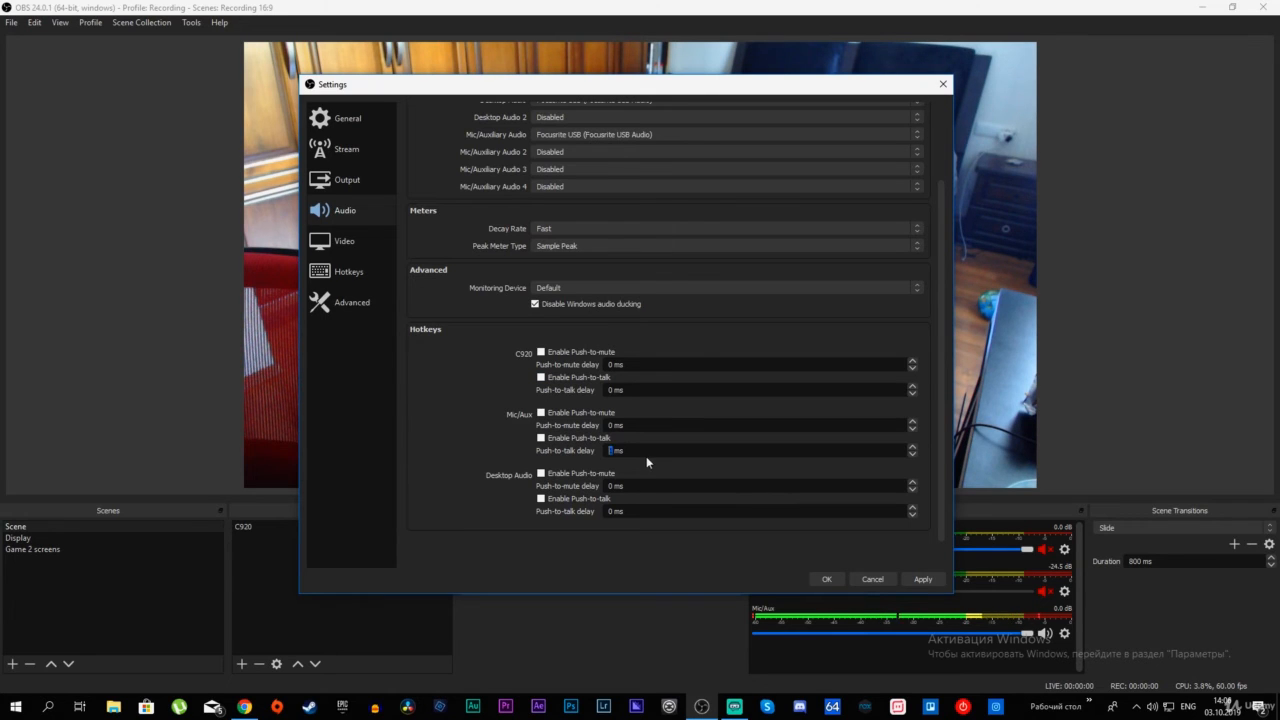
{"action": "left_click", "coordinate": [588, 428]}
{"action": "scroll", "coordinate": [778, 315], "scroll_direction": "up", "scroll_amount": 3}
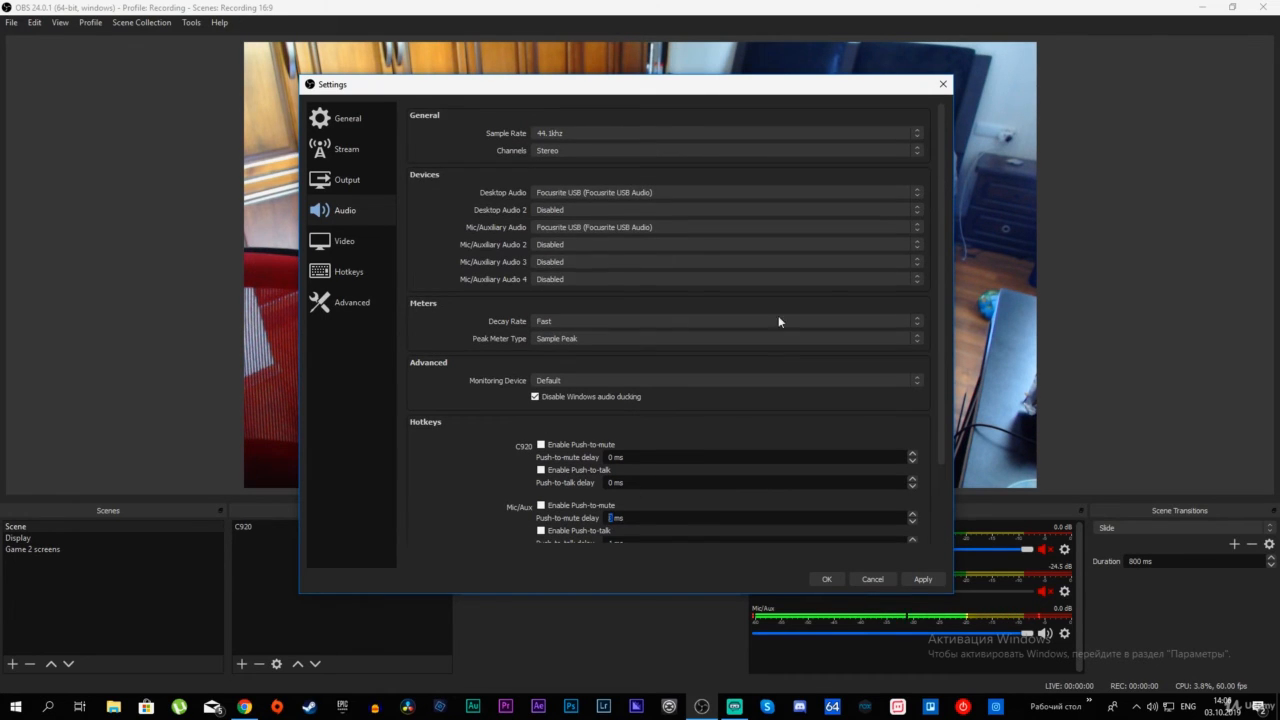
Examine the base canvas and scaled output resolution choices in the video settings, keeping both at 1920x1080
{"action": "left_click", "coordinate": [380, 245]}
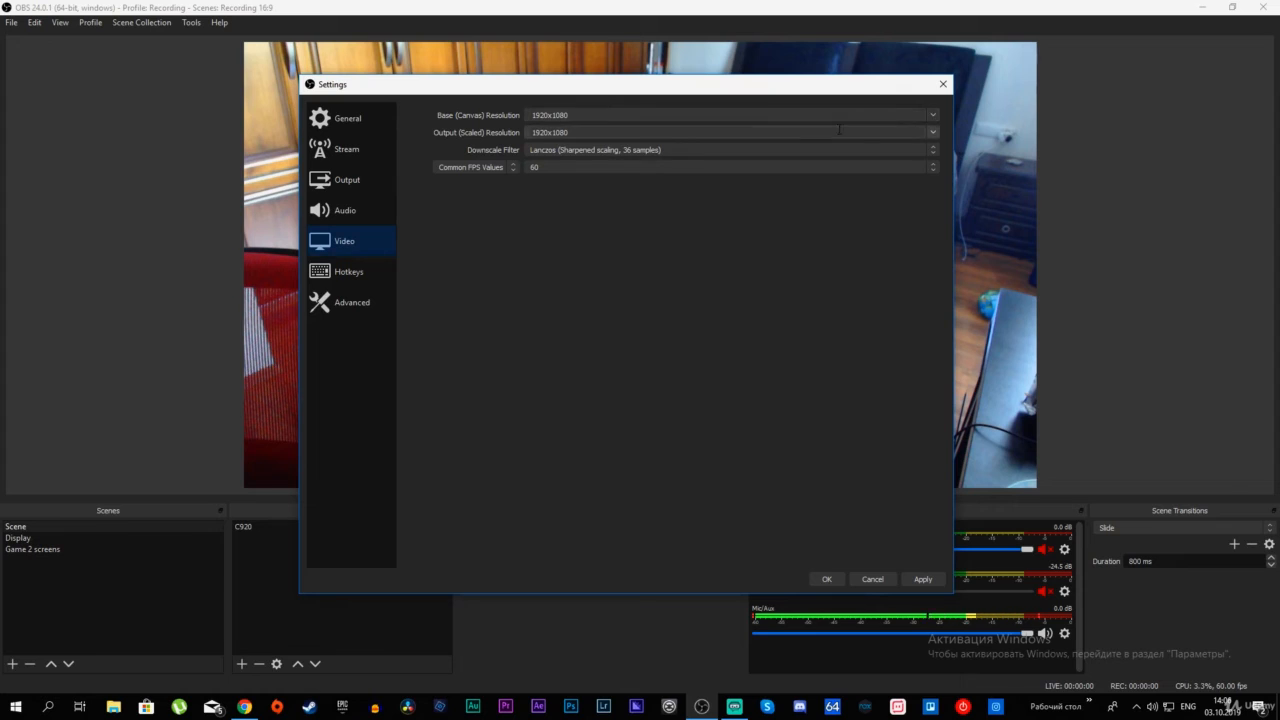
{"action": "left_click", "coordinate": [933, 115]}
{"action": "left_click", "coordinate": [934, 116]}
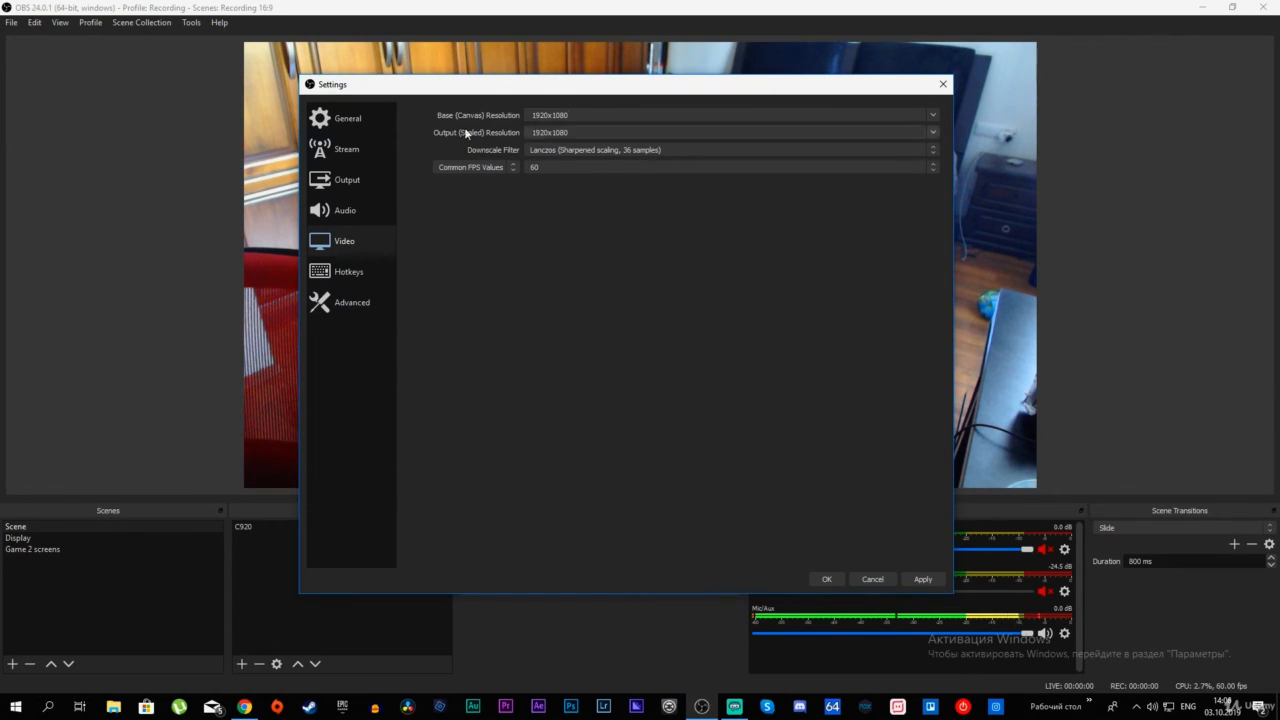
{"action": "left_click", "coordinate": [933, 133]}
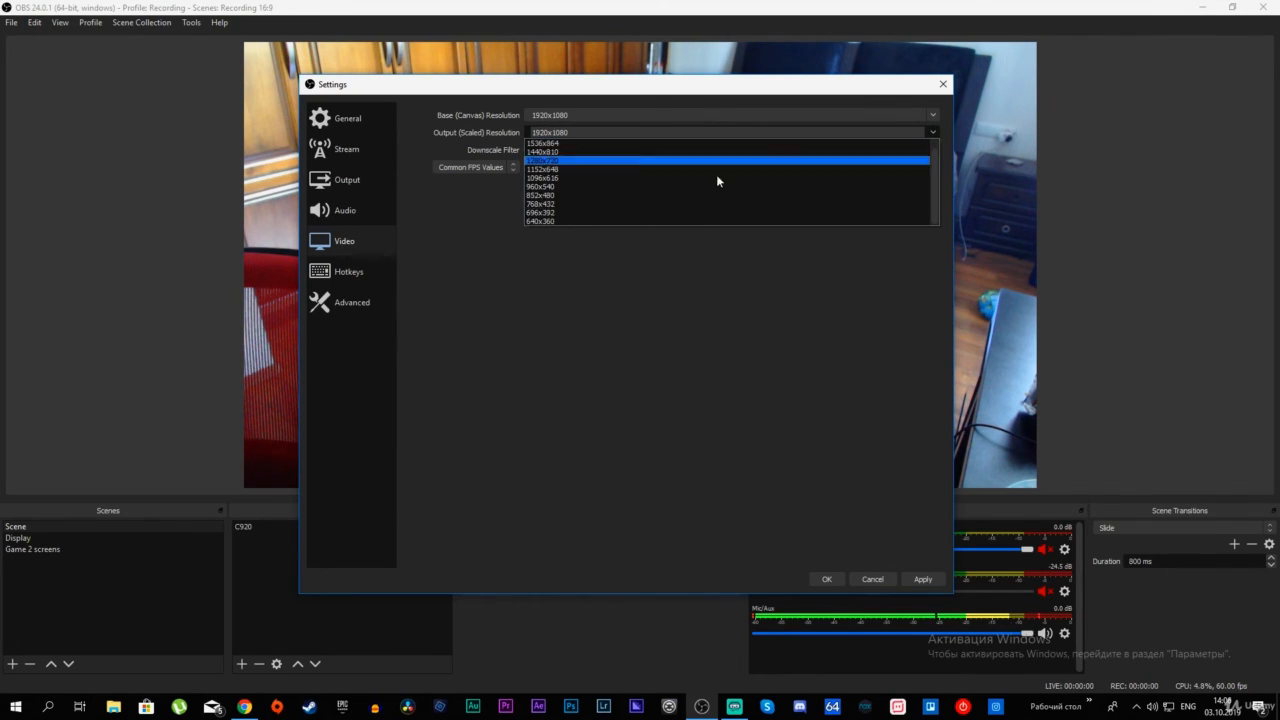
{"action": "left_click", "coordinate": [649, 263]}
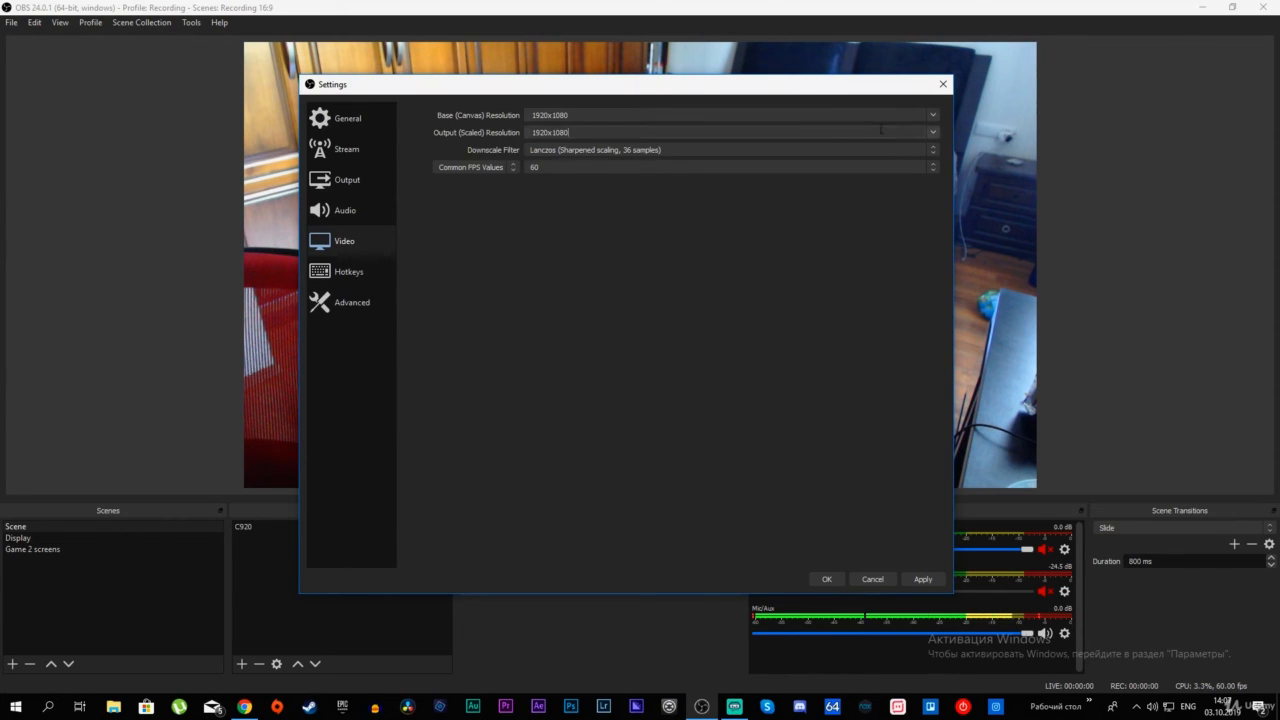
{"action": "left_click", "coordinate": [936, 115]}
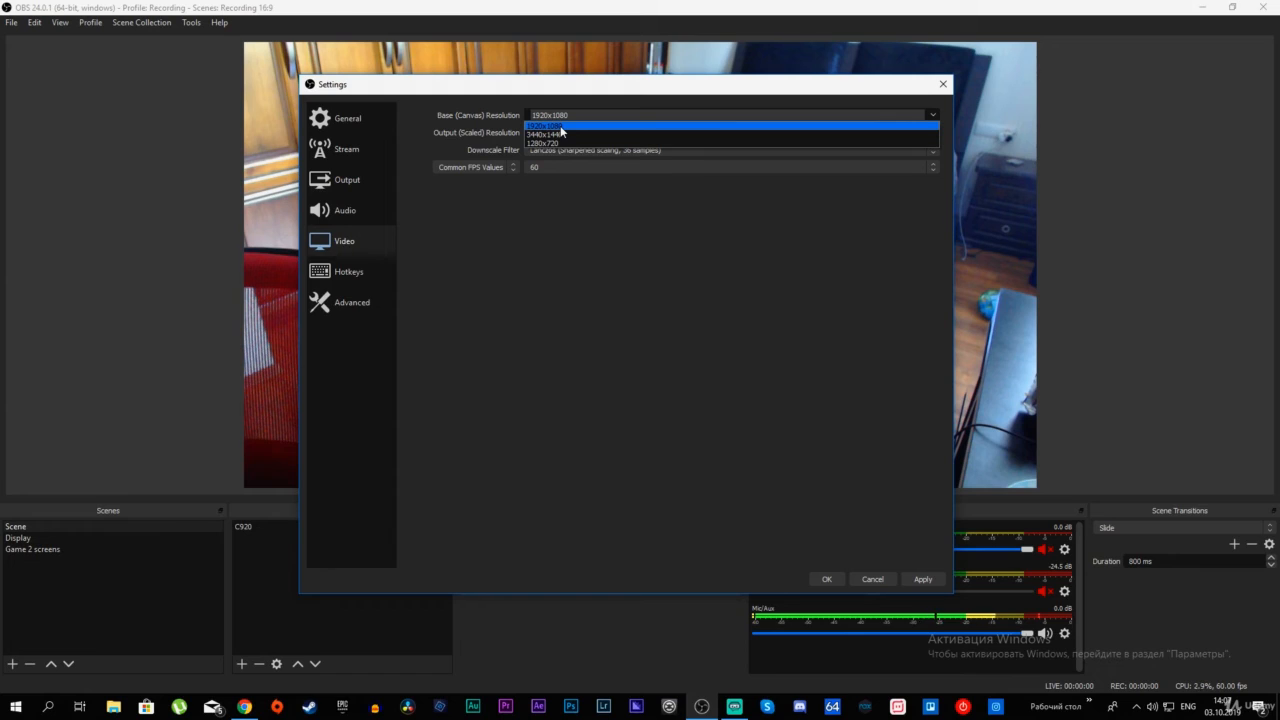
{"action": "left_click", "coordinate": [590, 123]}
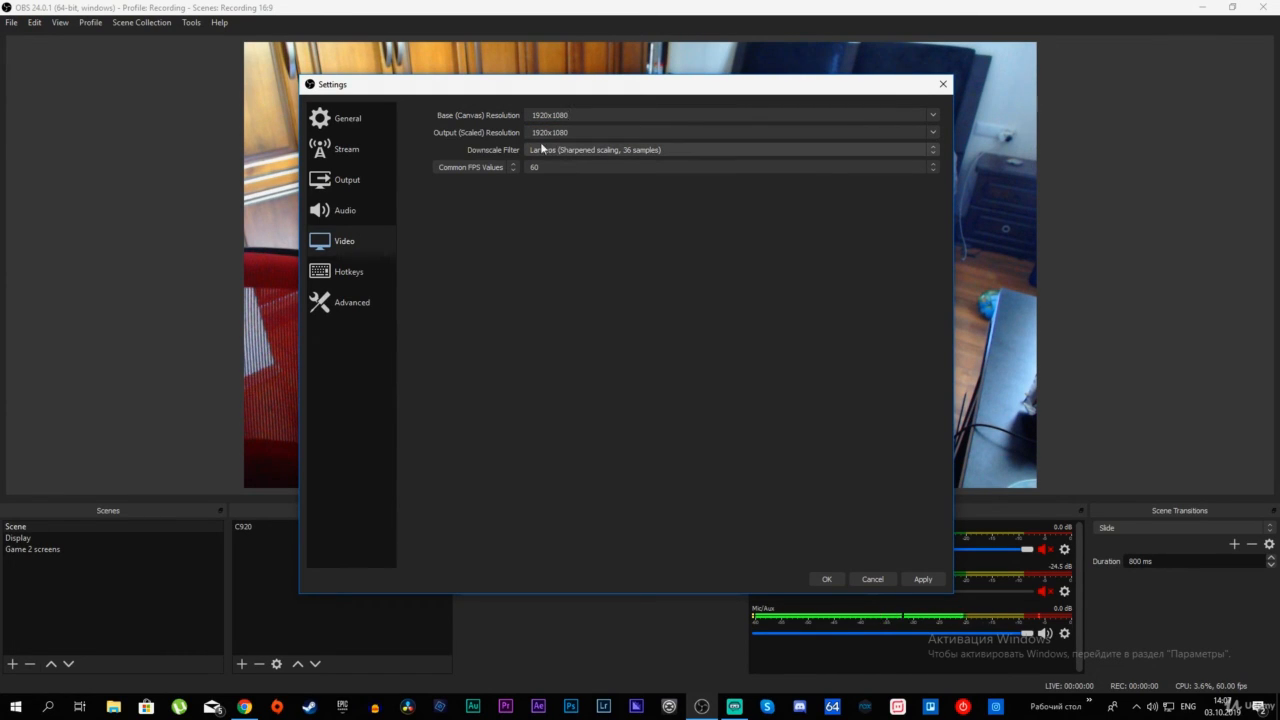
Check the downscale filter and common FPS options, keeping Lanczos (Sharpened scaling, 36 samples) and 60 FPS
{"action": "left_click", "coordinate": [925, 150]}
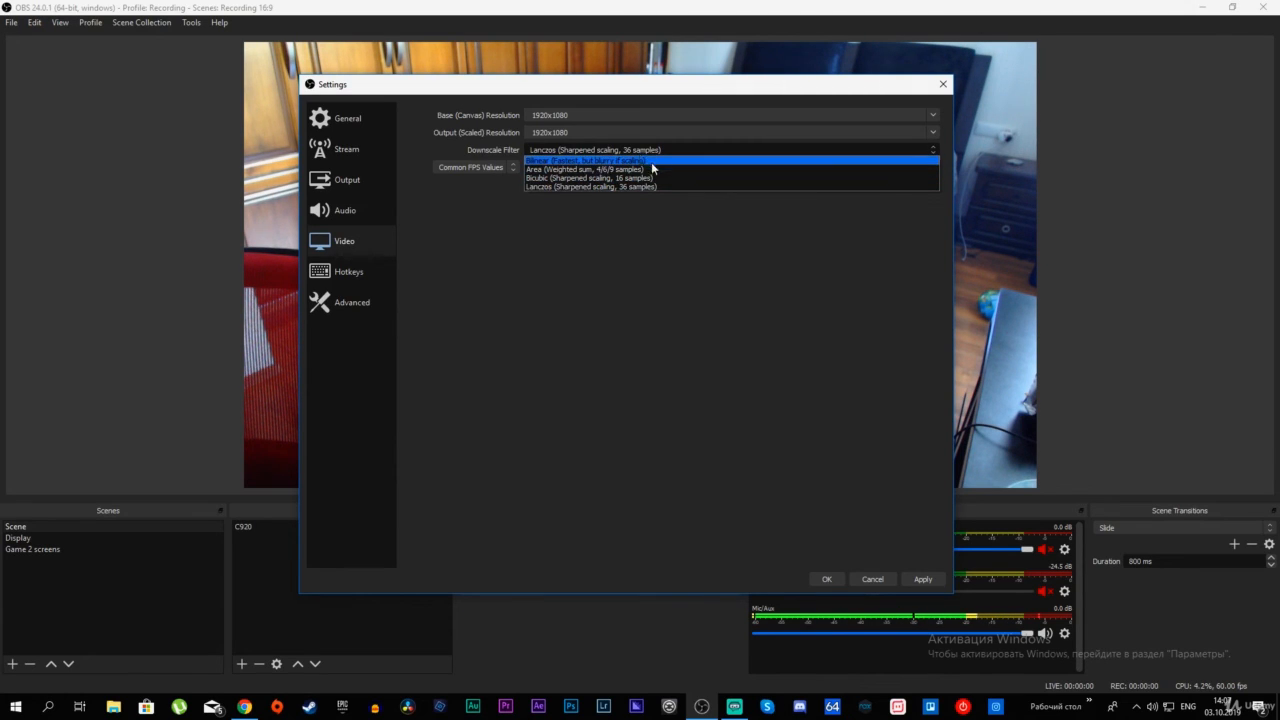
{"action": "left_click", "coordinate": [573, 225]}
{"action": "left_click", "coordinate": [539, 168]}
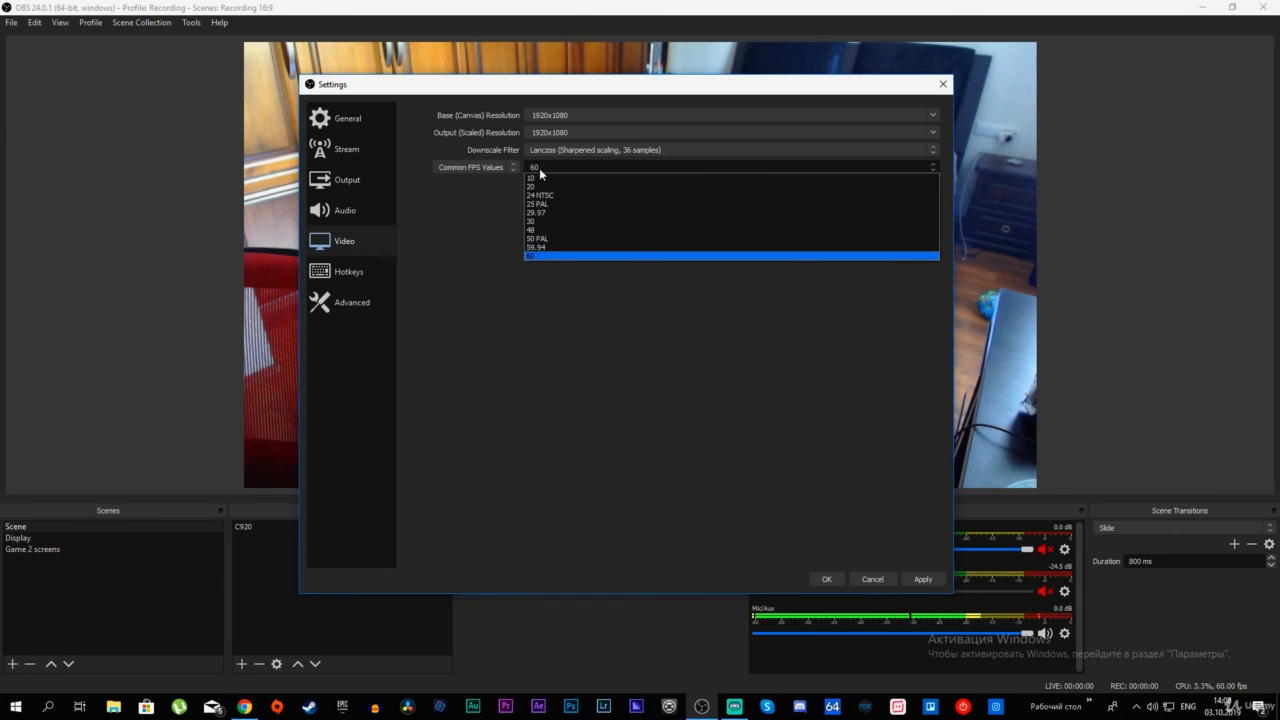
{"action": "left_click", "coordinate": [542, 332]}
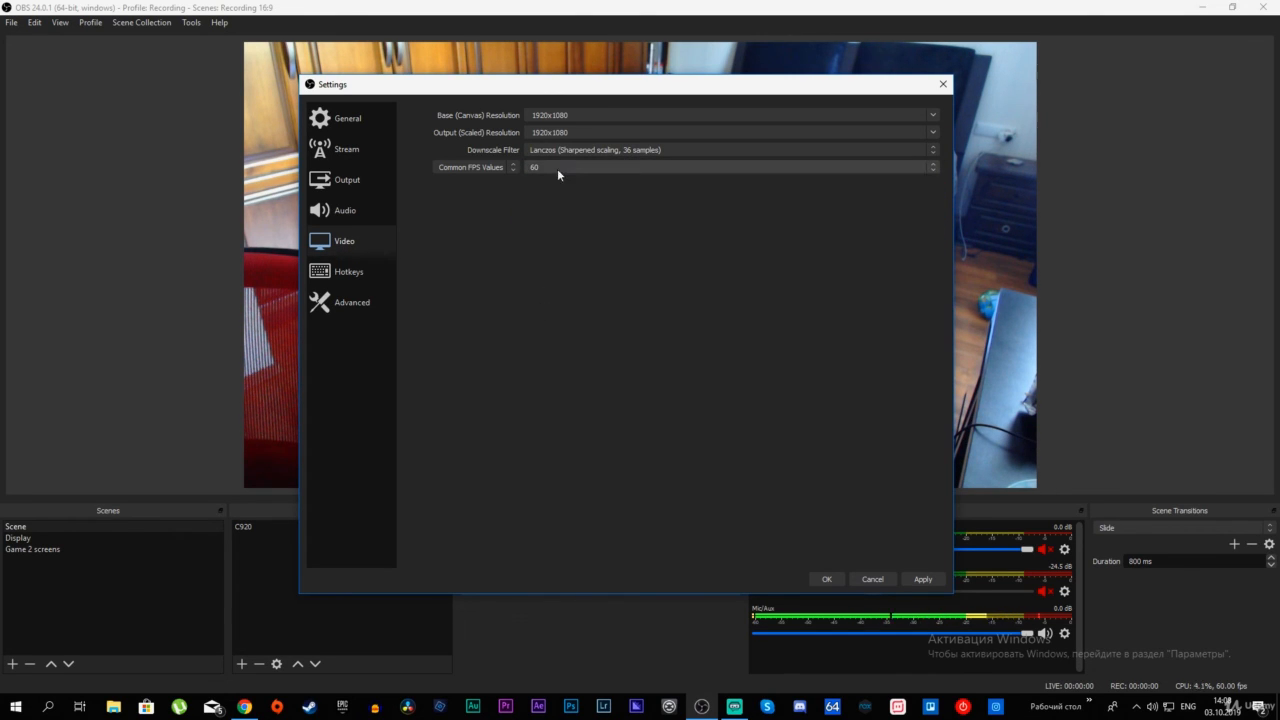
Check the FPS value types and the list of common FPS values in the video settings, keeping Common FPS Values at 60
{"action": "left_click", "coordinate": [486, 166]}
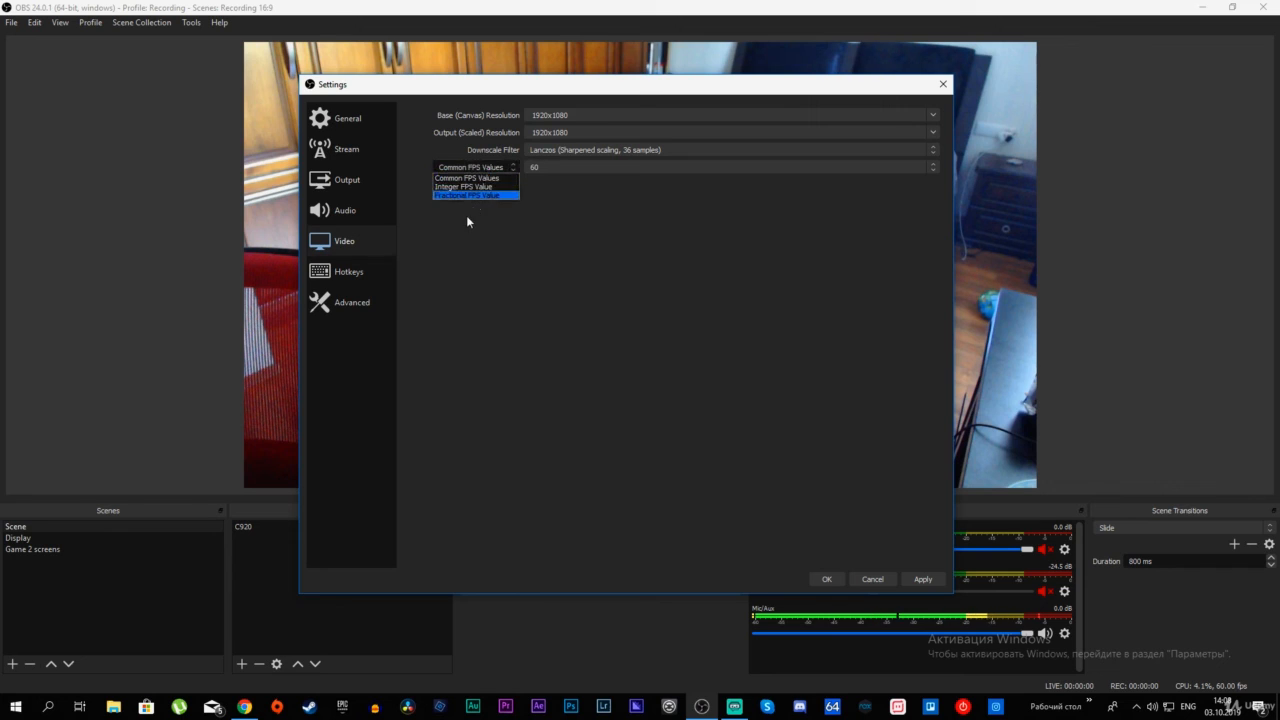
{"action": "left_click", "coordinate": [470, 178]}
{"action": "left_click", "coordinate": [542, 165]}
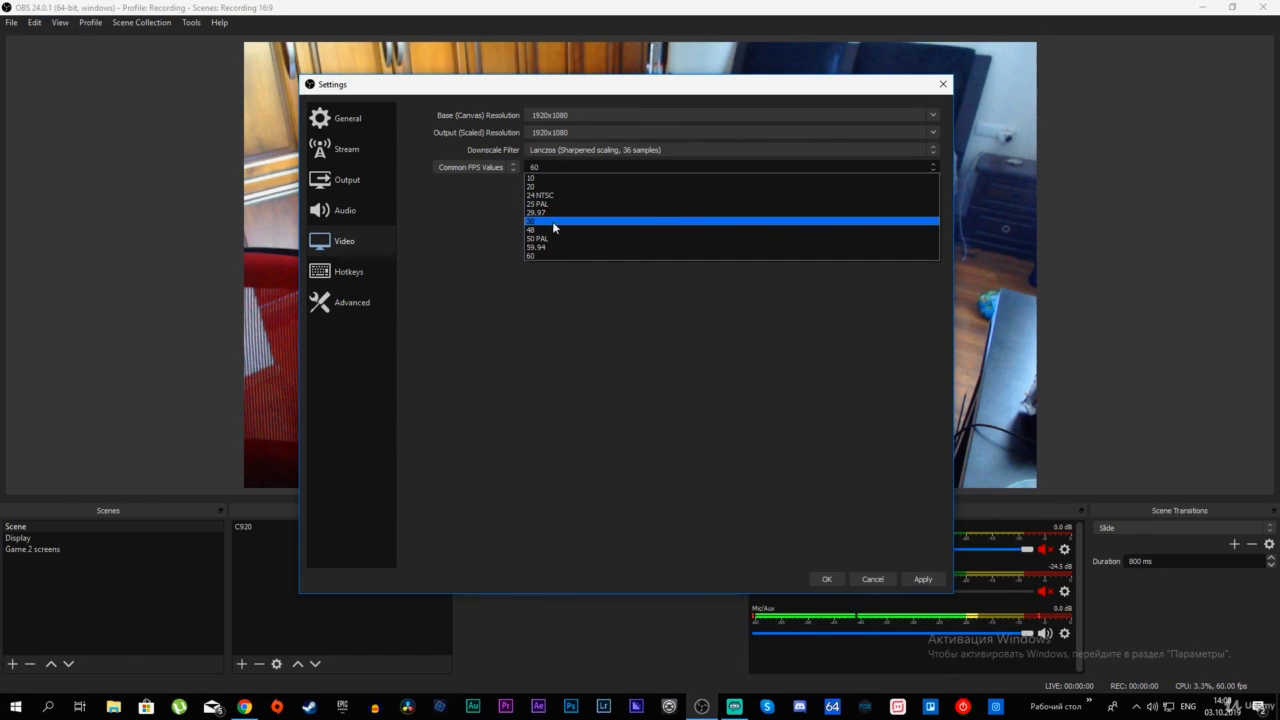
{"action": "left_click", "coordinate": [460, 204]}
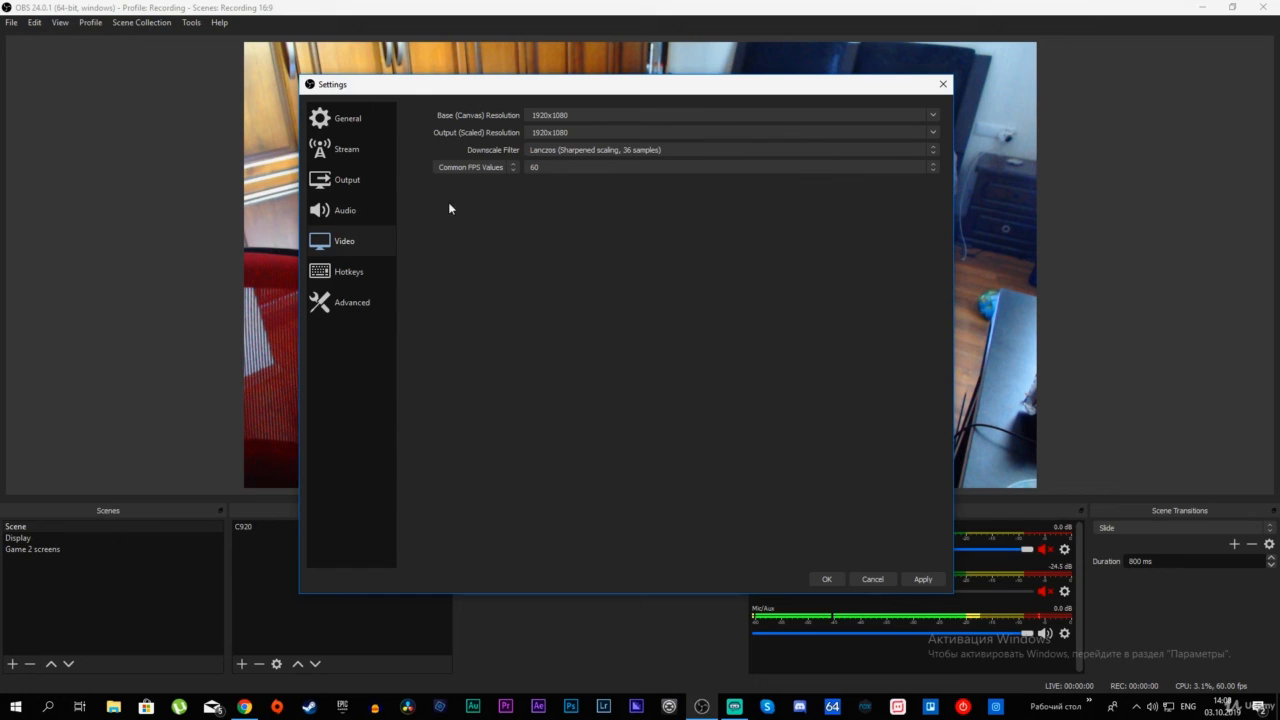
Review the hotkey settings for streaming, recording, replay buffer, transitions and the individual scenes
{"action": "left_click", "coordinate": [378, 272]}
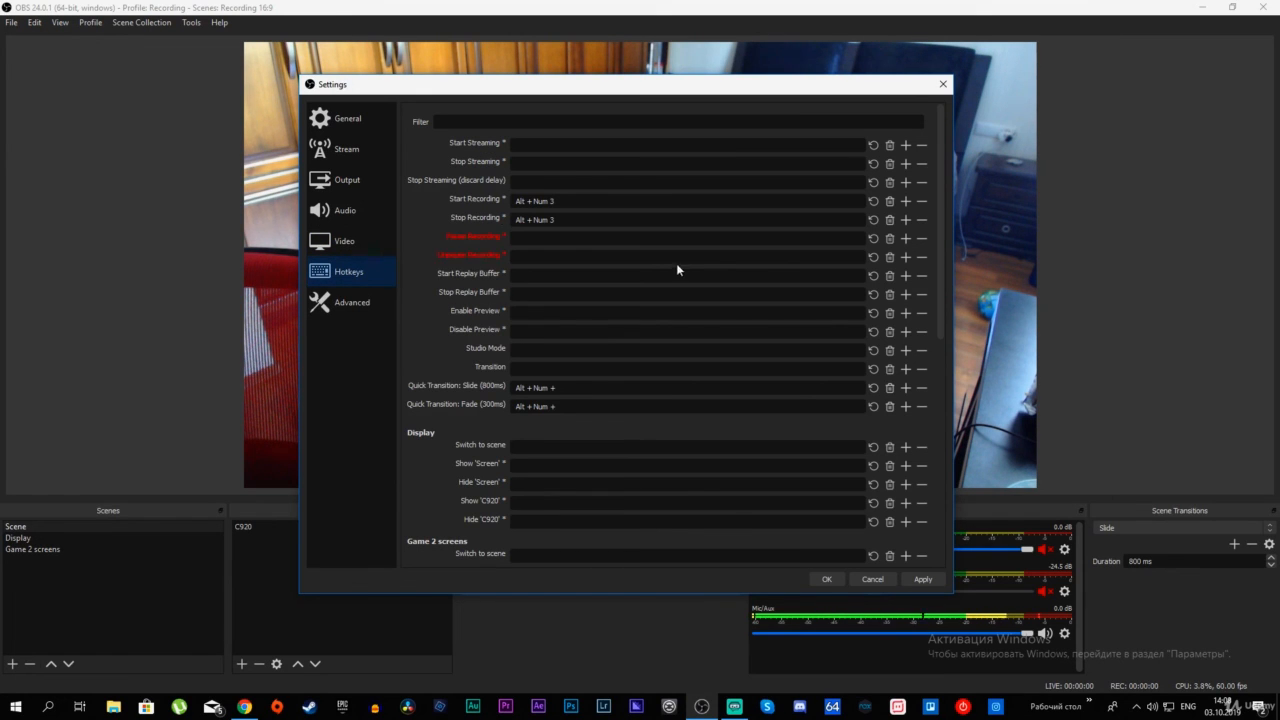
{"action": "scroll", "coordinate": [677, 269], "scroll_direction": "down", "scroll_amount": 5}
{"action": "scroll", "coordinate": [507, 274], "scroll_direction": "down", "scroll_amount": 3}
{"action": "scroll", "coordinate": [507, 274], "scroll_direction": "up", "scroll_amount": 8}
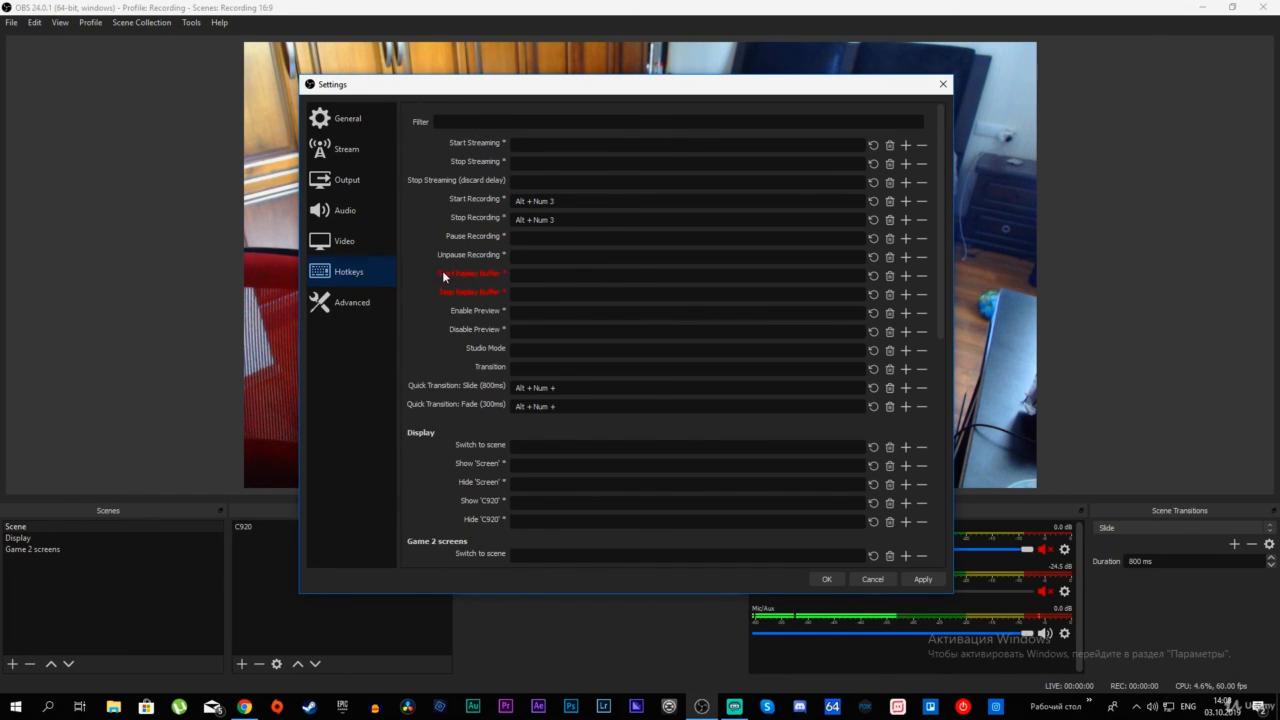
{"action": "scroll", "coordinate": [442, 270], "scroll_direction": "down", "scroll_amount": 2}
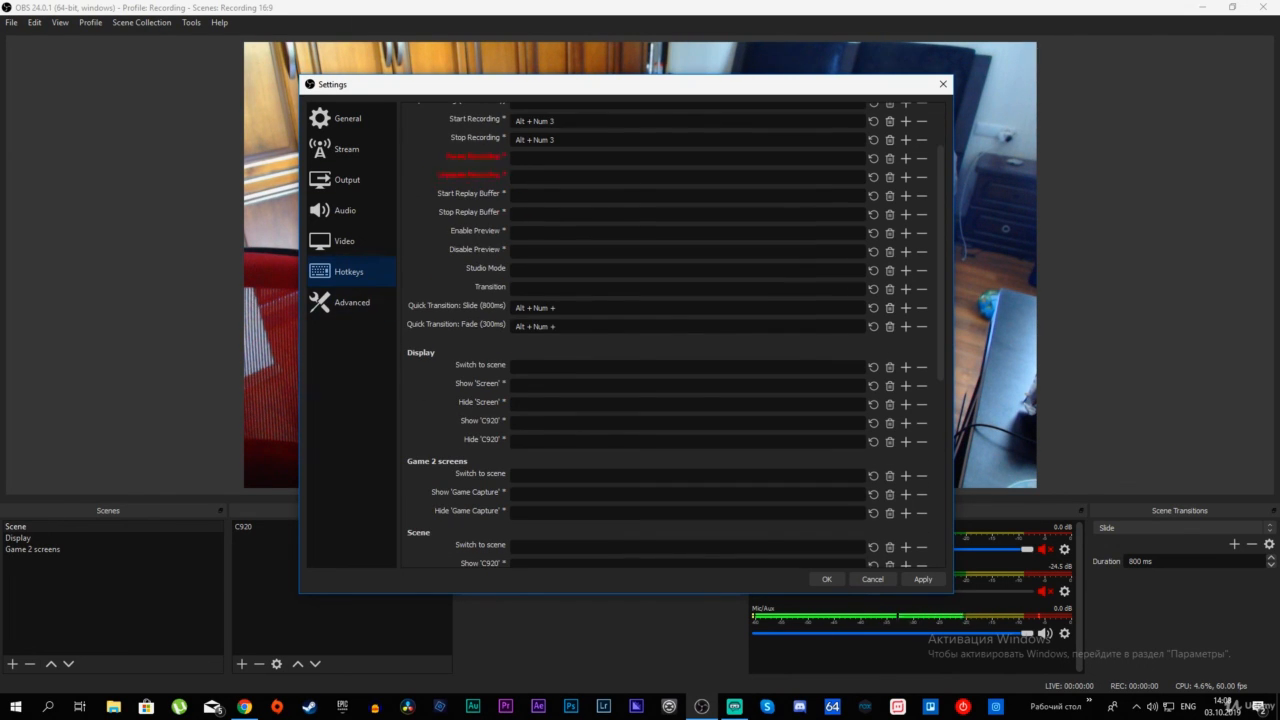
{"action": "scroll", "coordinate": [470, 165], "scroll_direction": "up", "scroll_amount": 2}
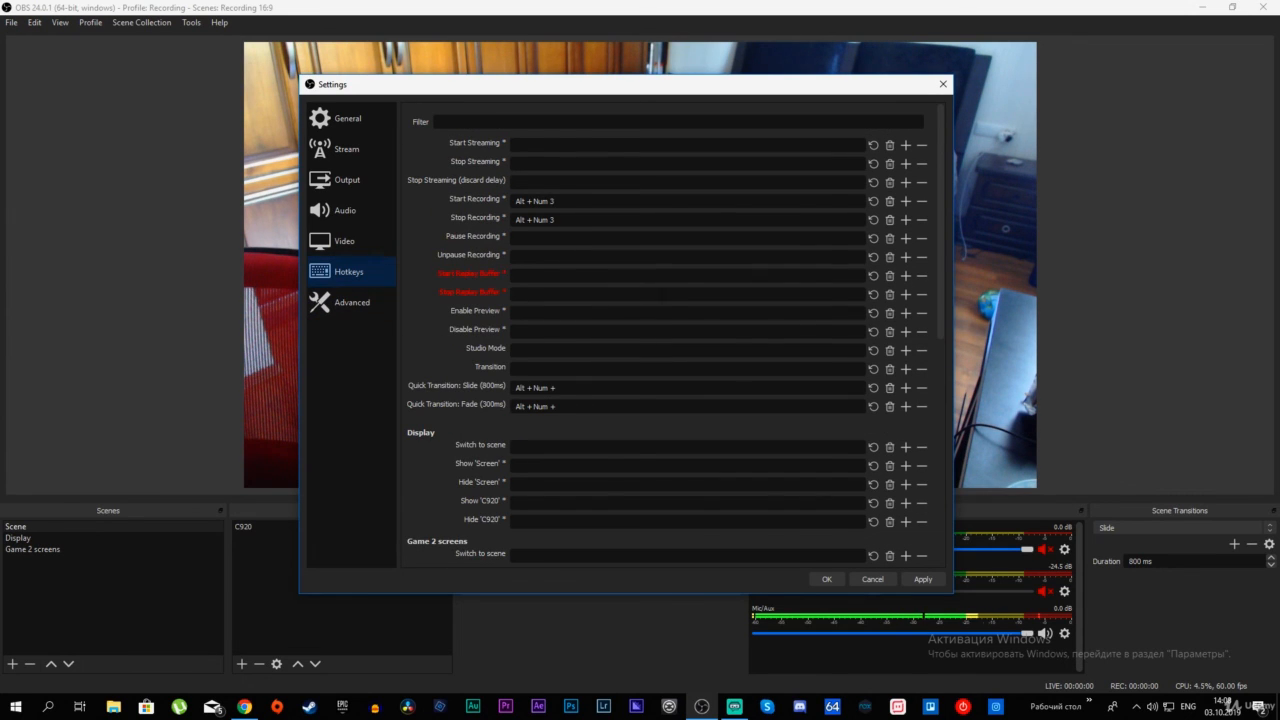
{"action": "scroll", "coordinate": [465, 300], "scroll_direction": "down", "scroll_amount": 10}
{"action": "scroll", "coordinate": [485, 350], "scroll_direction": "up", "scroll_amount": 10}
Review the advanced settings from process priority to hotkey focus behavior, return to the general settings and close the settings without saving
{"action": "left_click", "coordinate": [342, 306]}
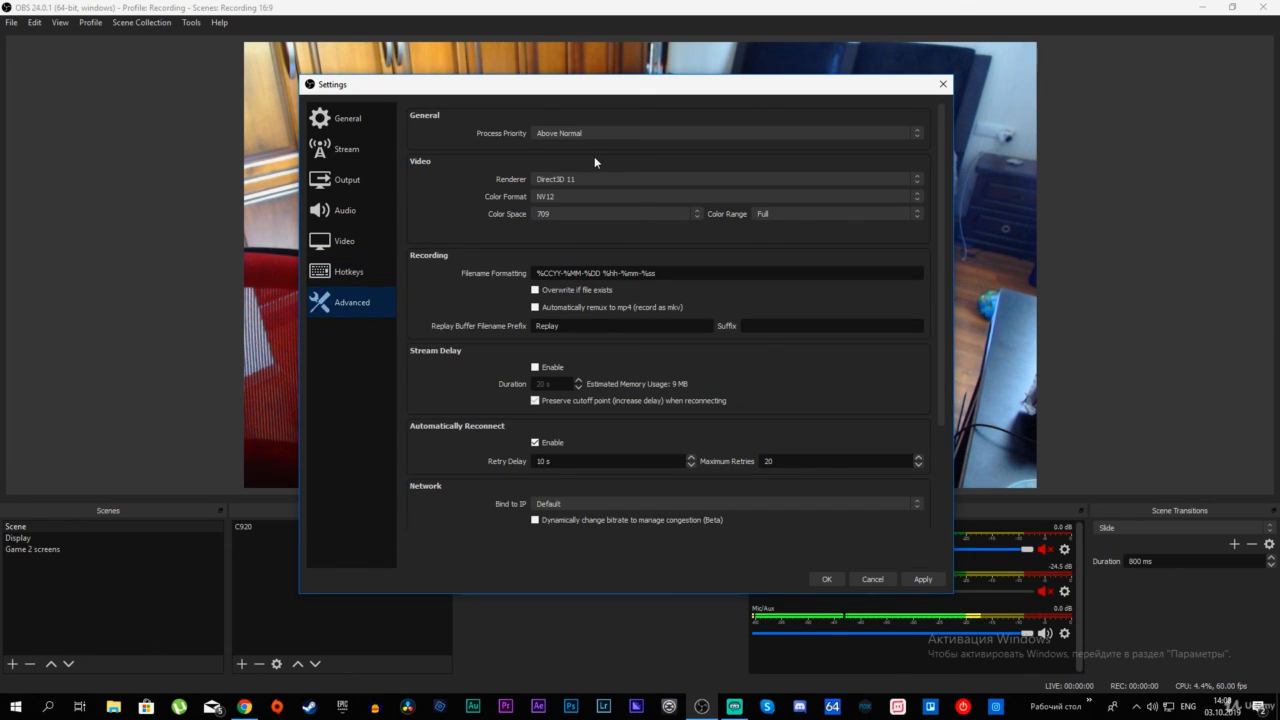
{"action": "scroll", "coordinate": [596, 400], "scroll_direction": "down", "scroll_amount": 3}
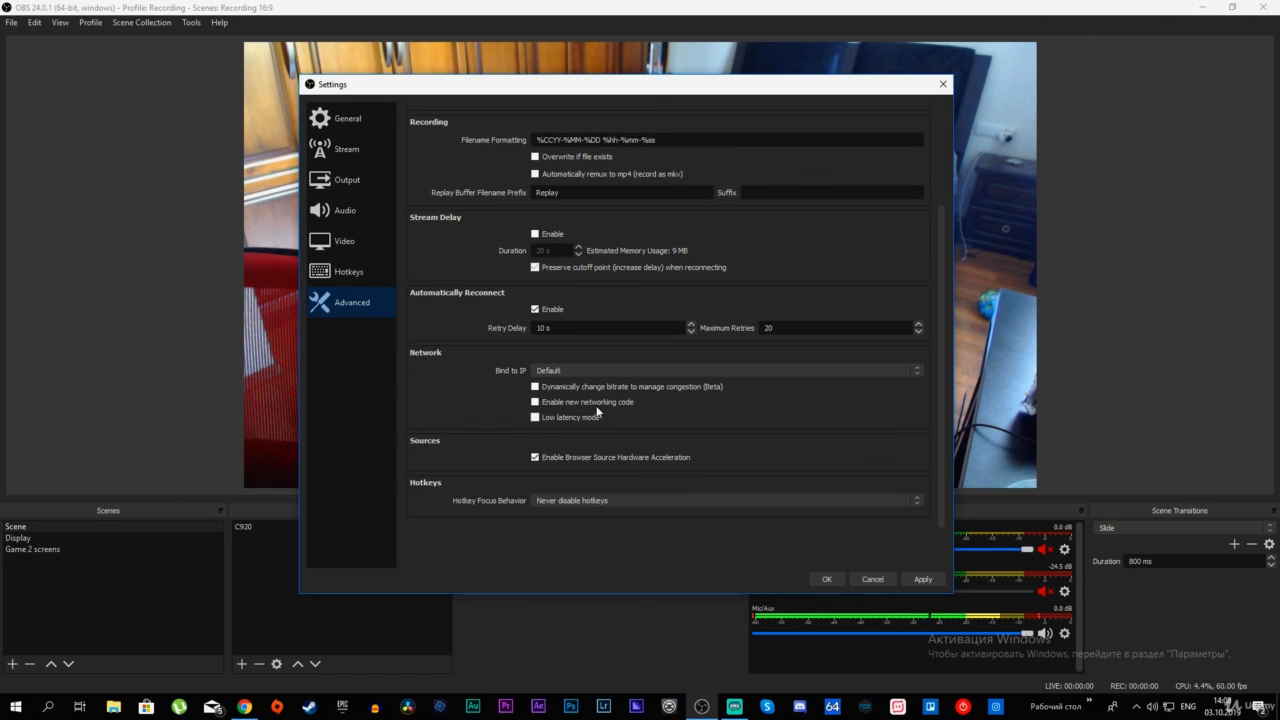
{"action": "scroll", "coordinate": [737, 316], "scroll_direction": "up", "scroll_amount": 3}
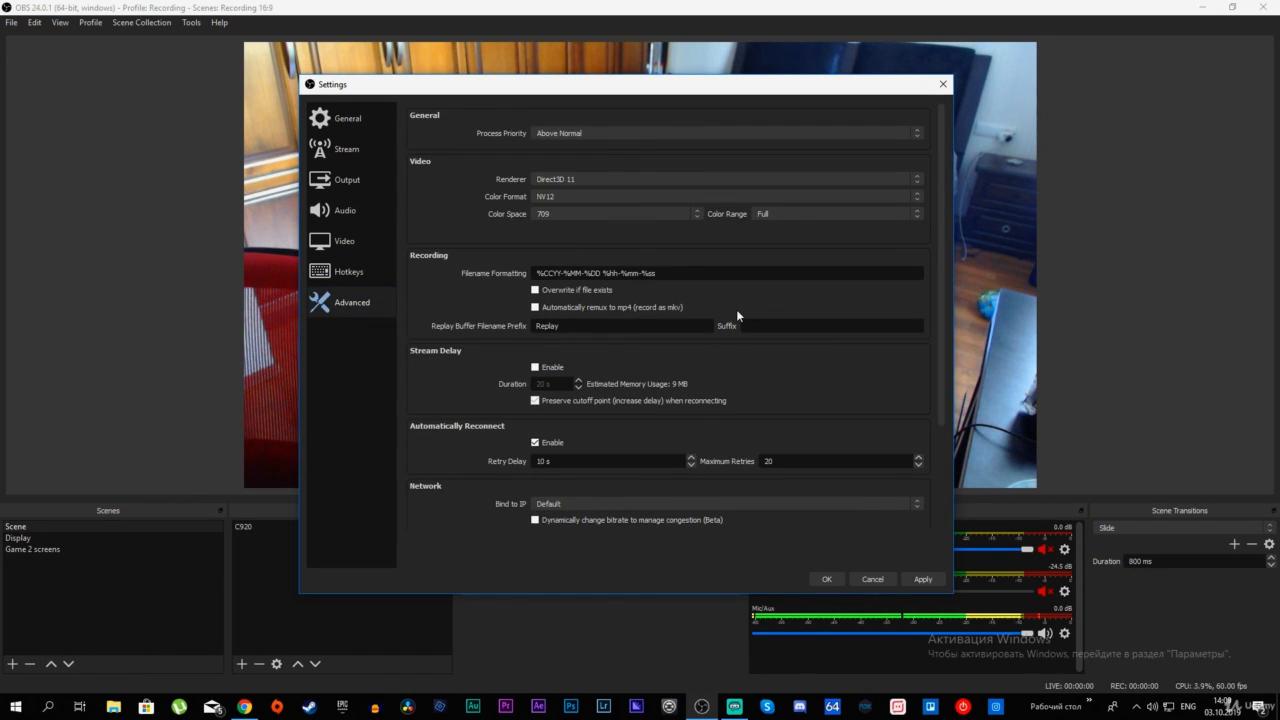
{"action": "scroll", "coordinate": [447, 452], "scroll_direction": "down", "scroll_amount": 4}
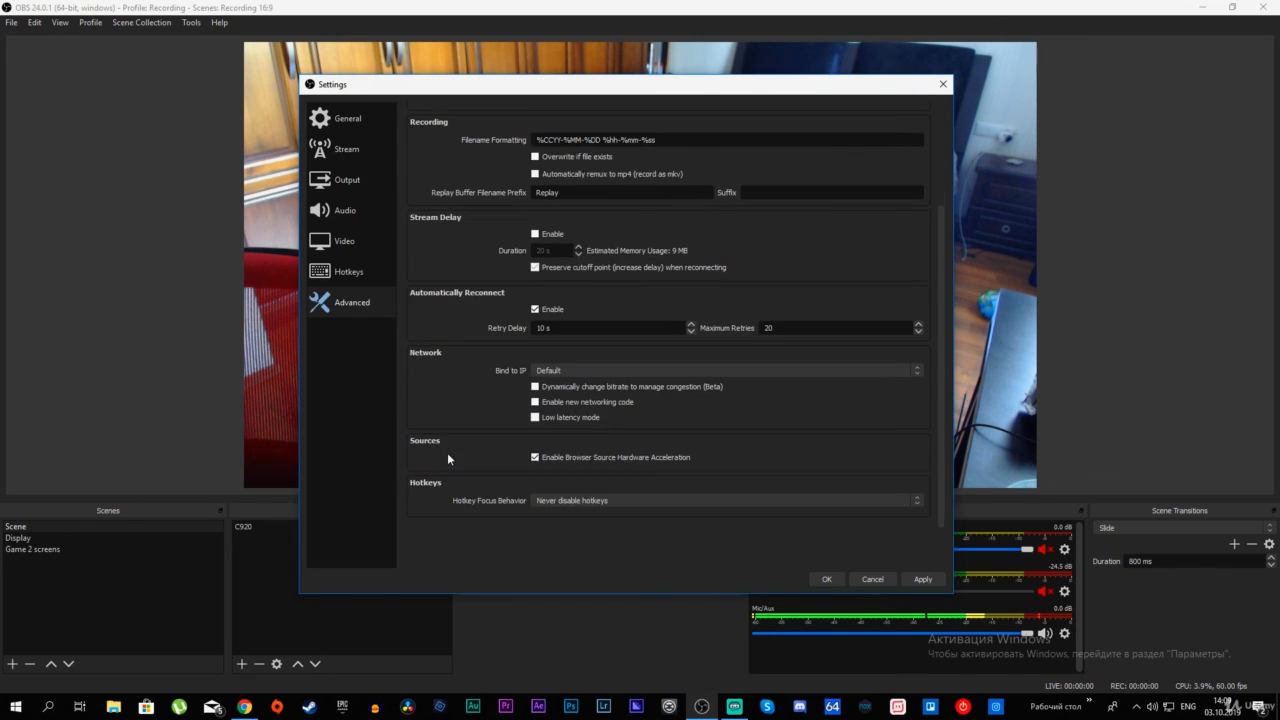
{"action": "scroll", "coordinate": [462, 459], "scroll_direction": "up", "scroll_amount": 4}
{"action": "left_click", "coordinate": [353, 120]}
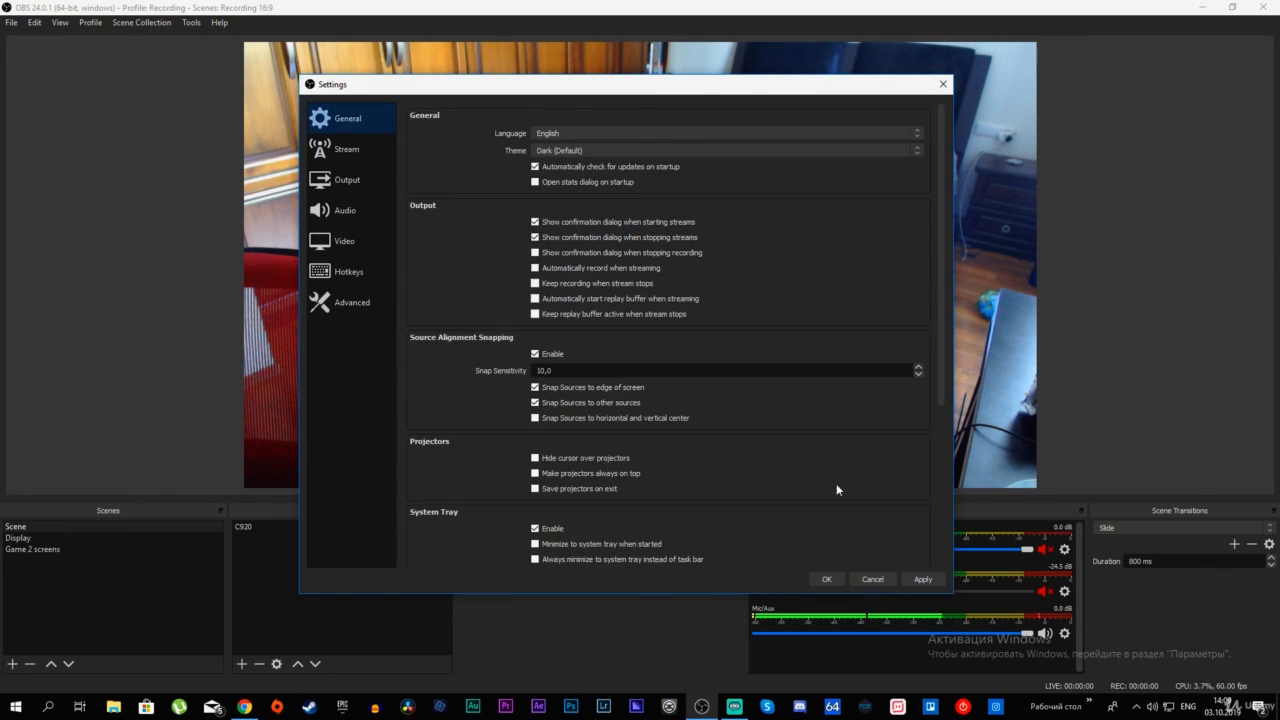
{"action": "left_click", "coordinate": [873, 579]}
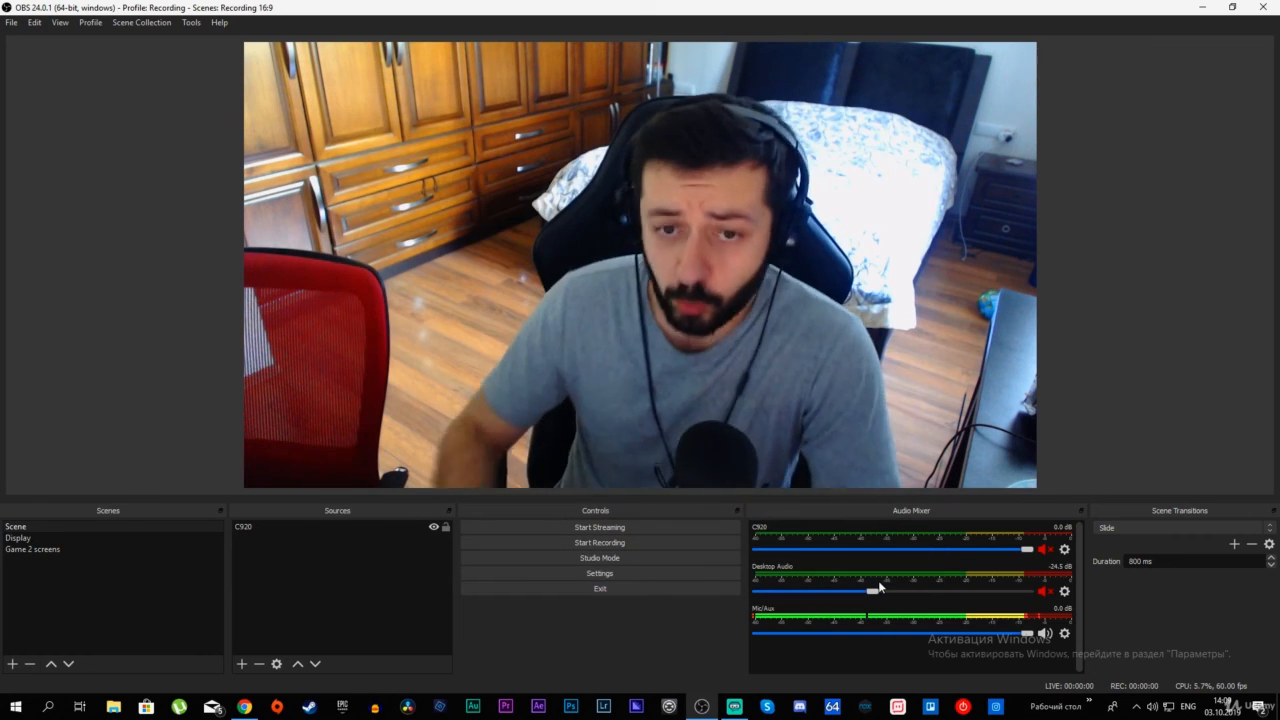